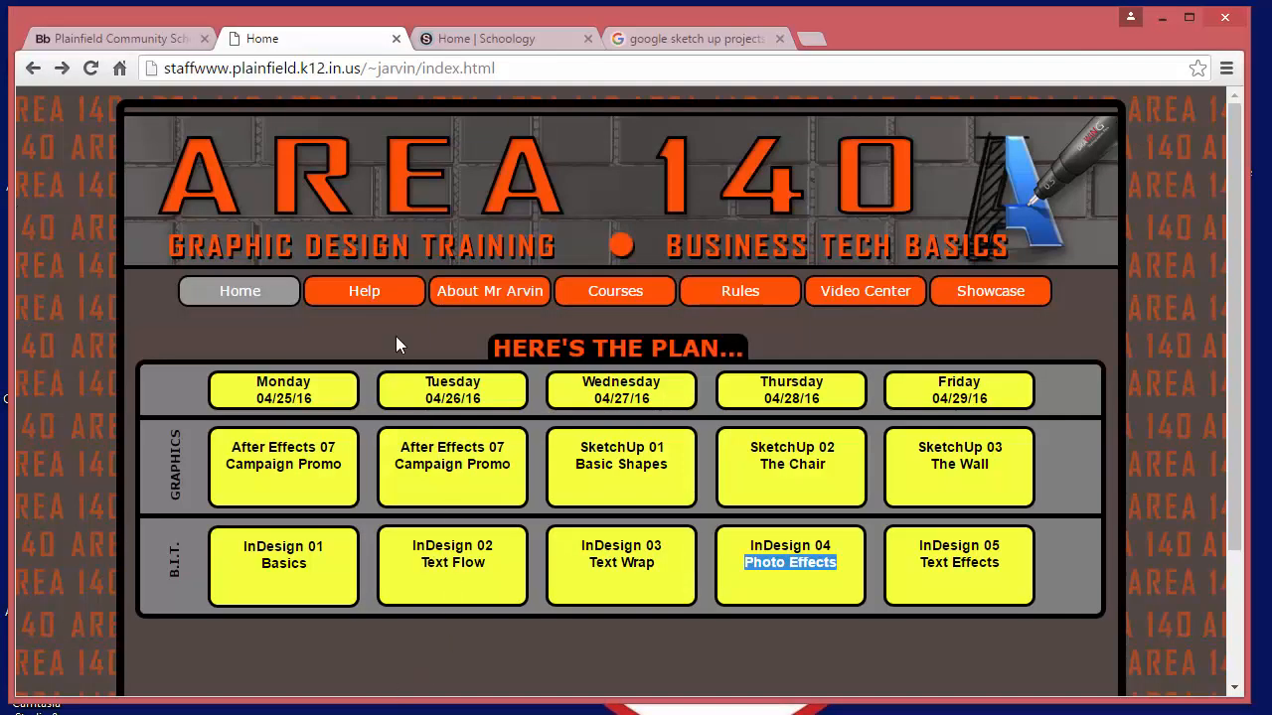
Step: Open the site's help page and review the Setup, Workspace and Photos instructions in 04-photo-effects.pdf
click(369, 298)
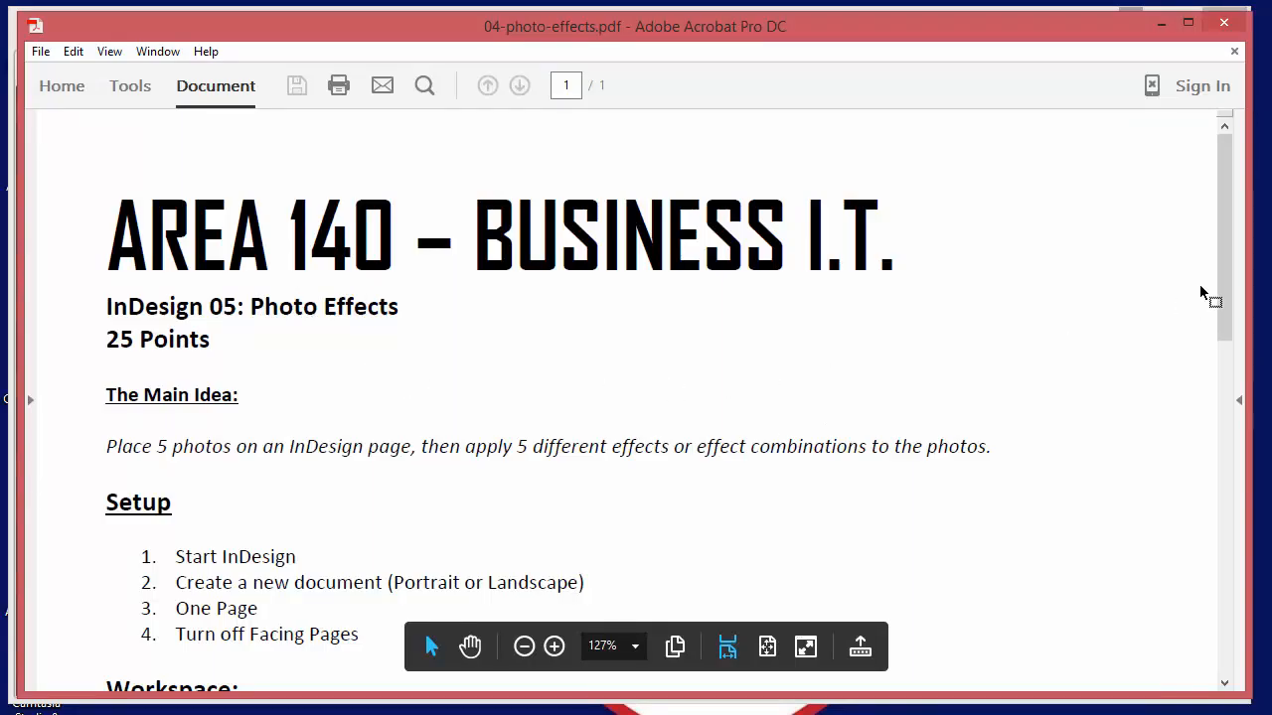
drag(1220, 271, 1228, 370)
drag(185, 297, 343, 381)
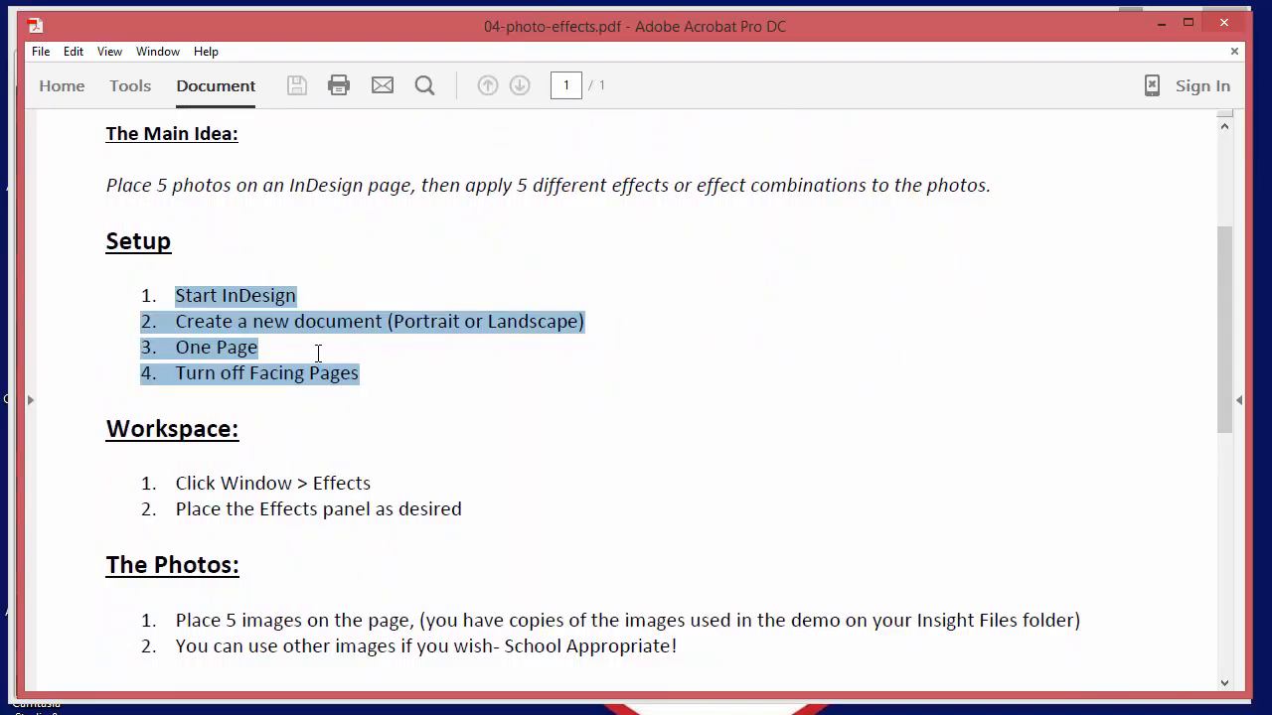
scroll(563, 408, down, 3)
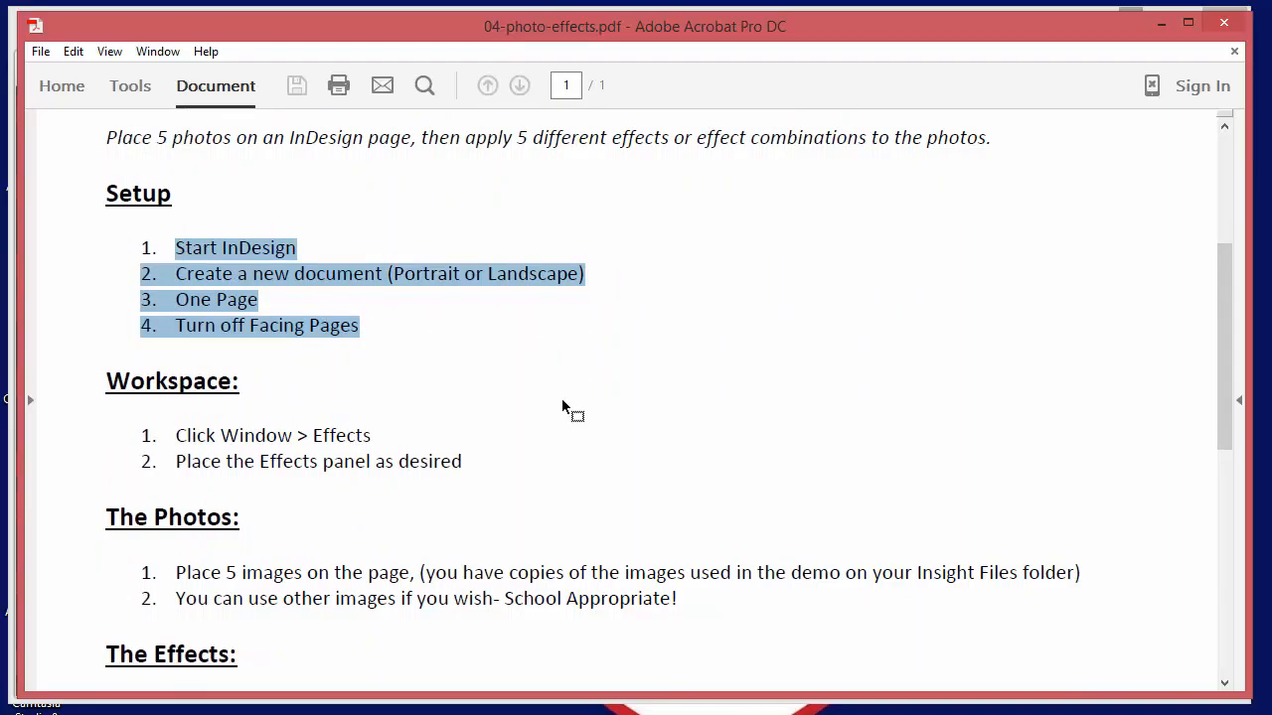
drag(221, 340, 383, 342)
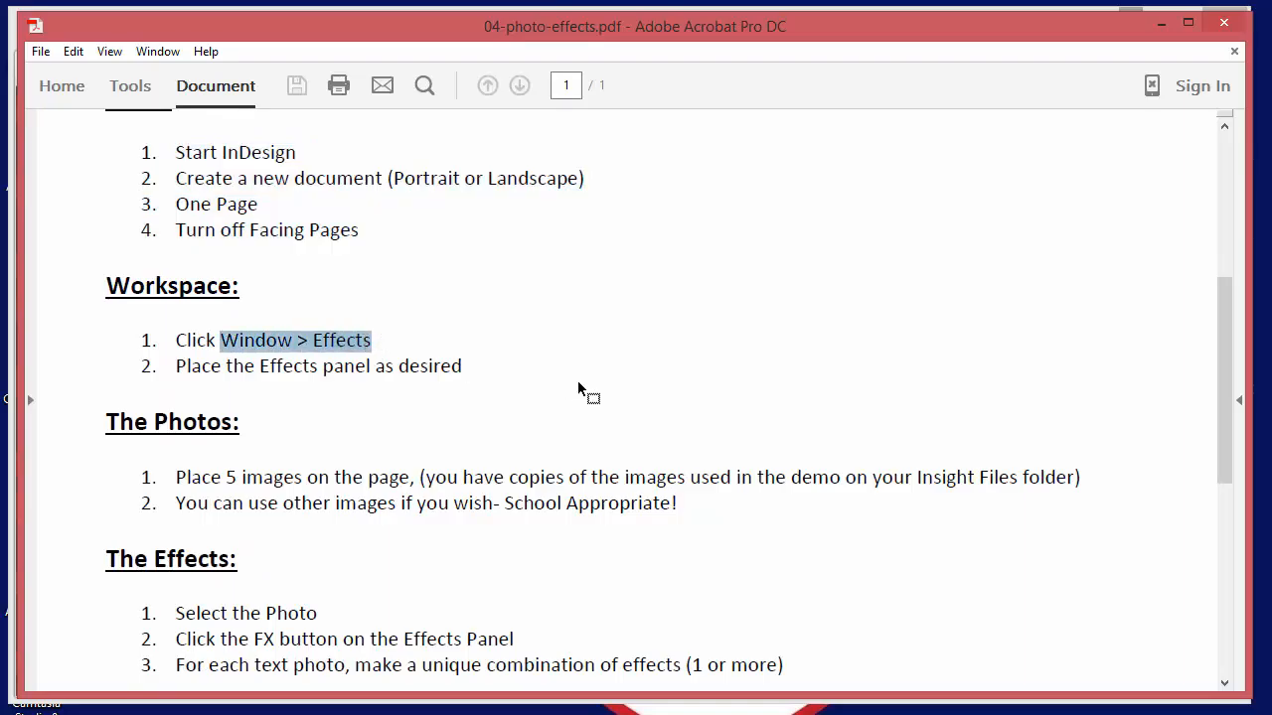
scroll(574, 388, down, 2)
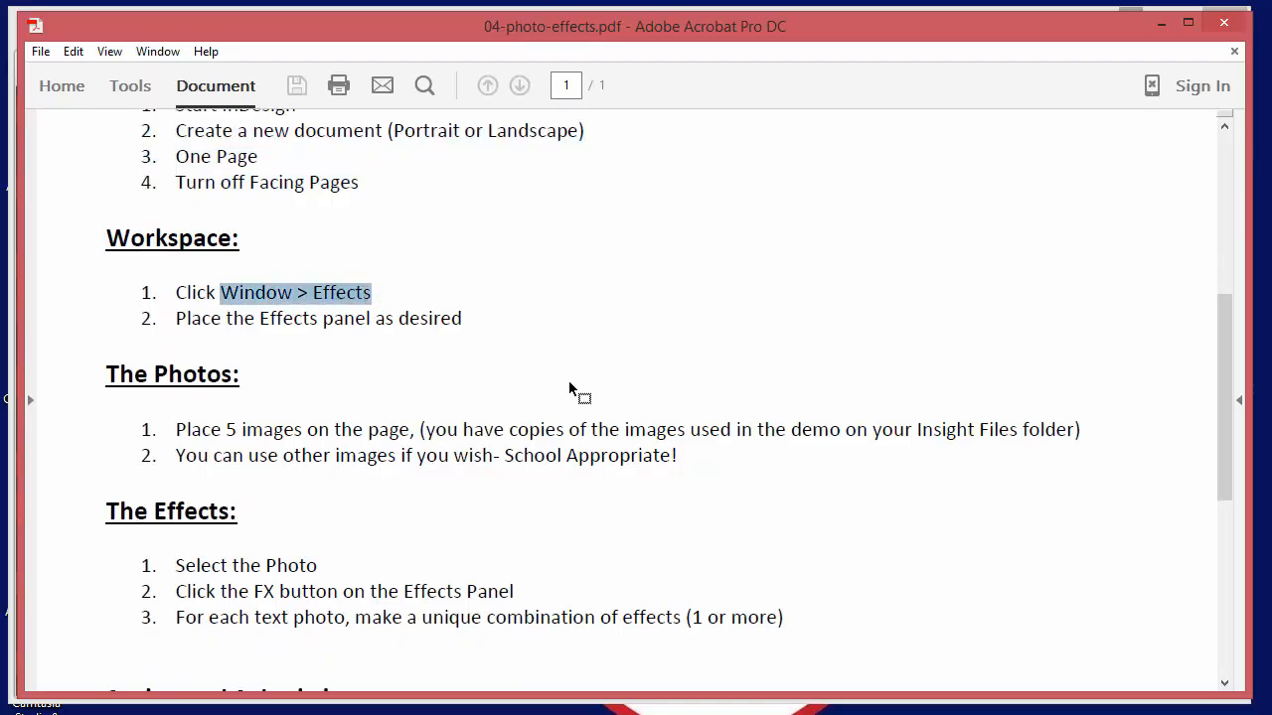
drag(276, 384, 411, 383)
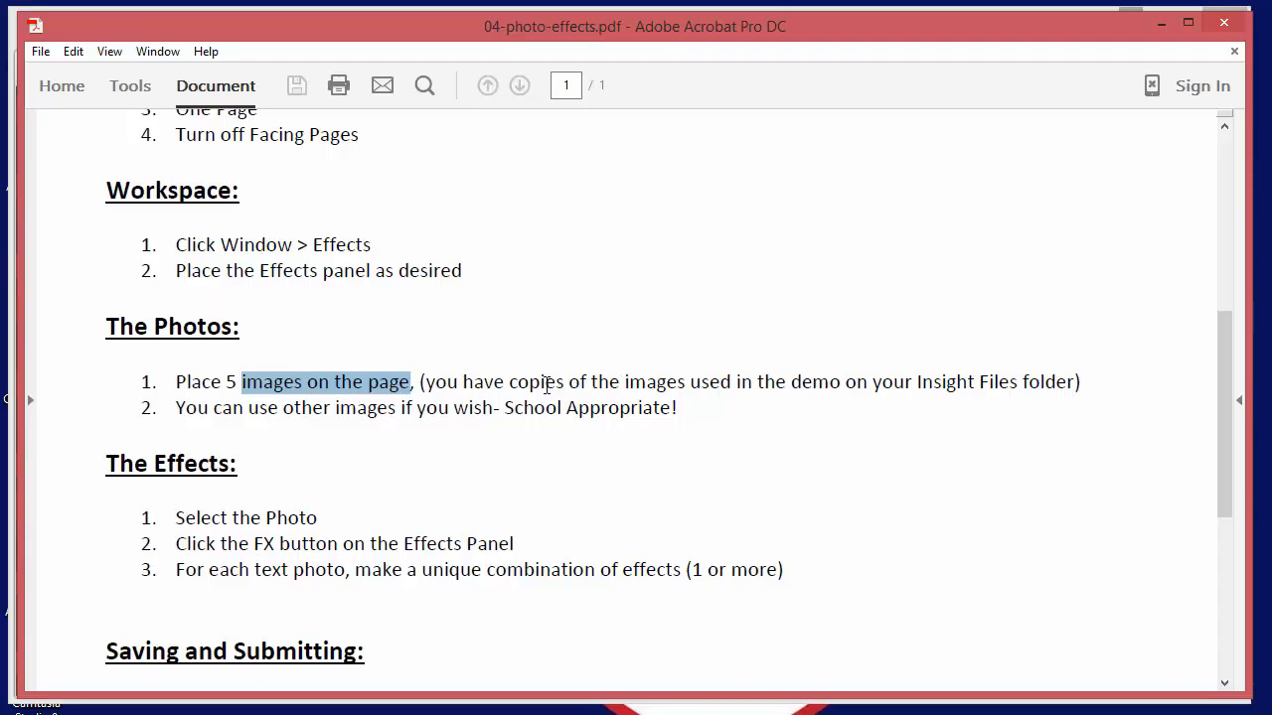
drag(418, 415, 668, 417)
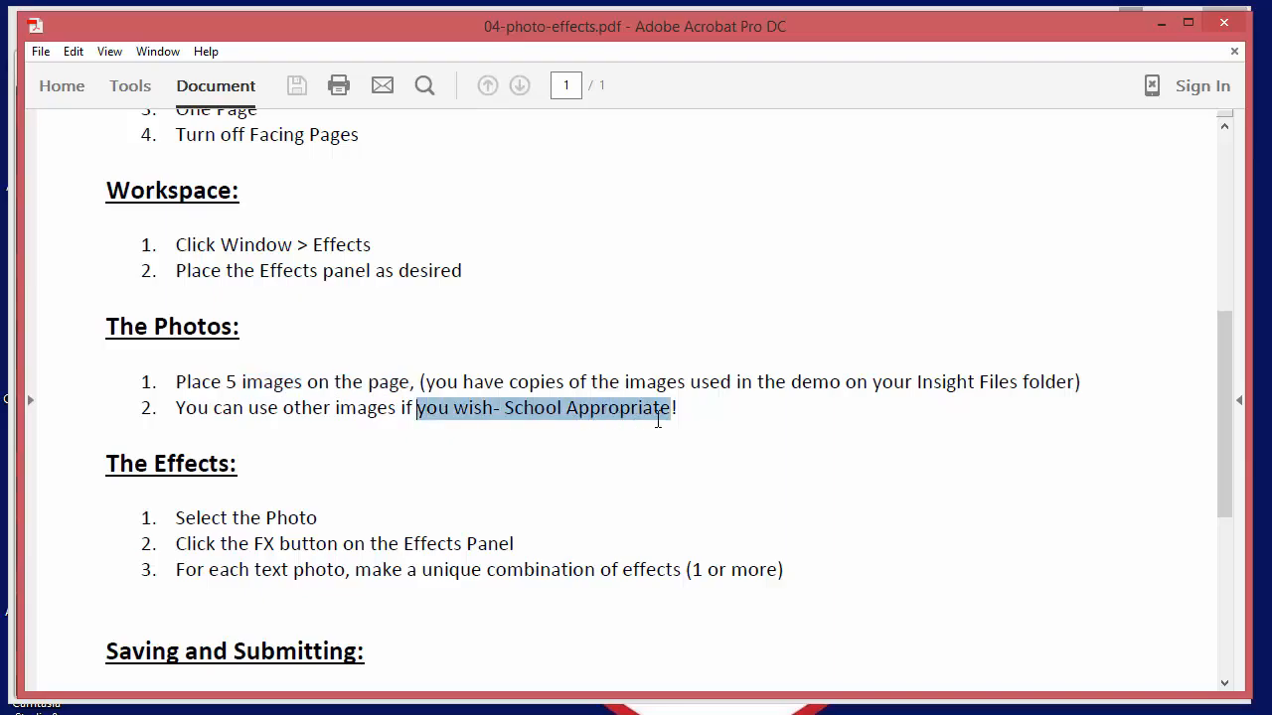
Step: Review the Effects and the Saving and Submitting instructions in the assignment PDF
scroll(868, 460, down, 1)
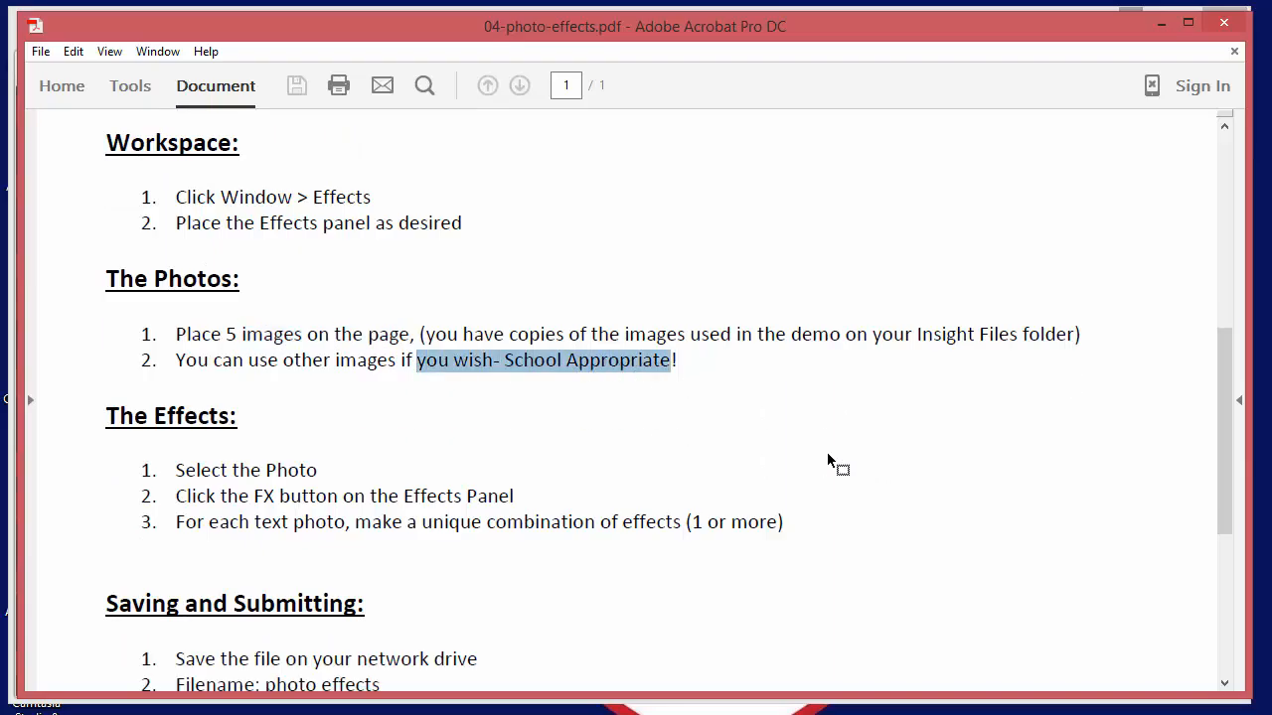
scroll(828, 457, down, 1)
click(234, 438)
drag(234, 438, 689, 478)
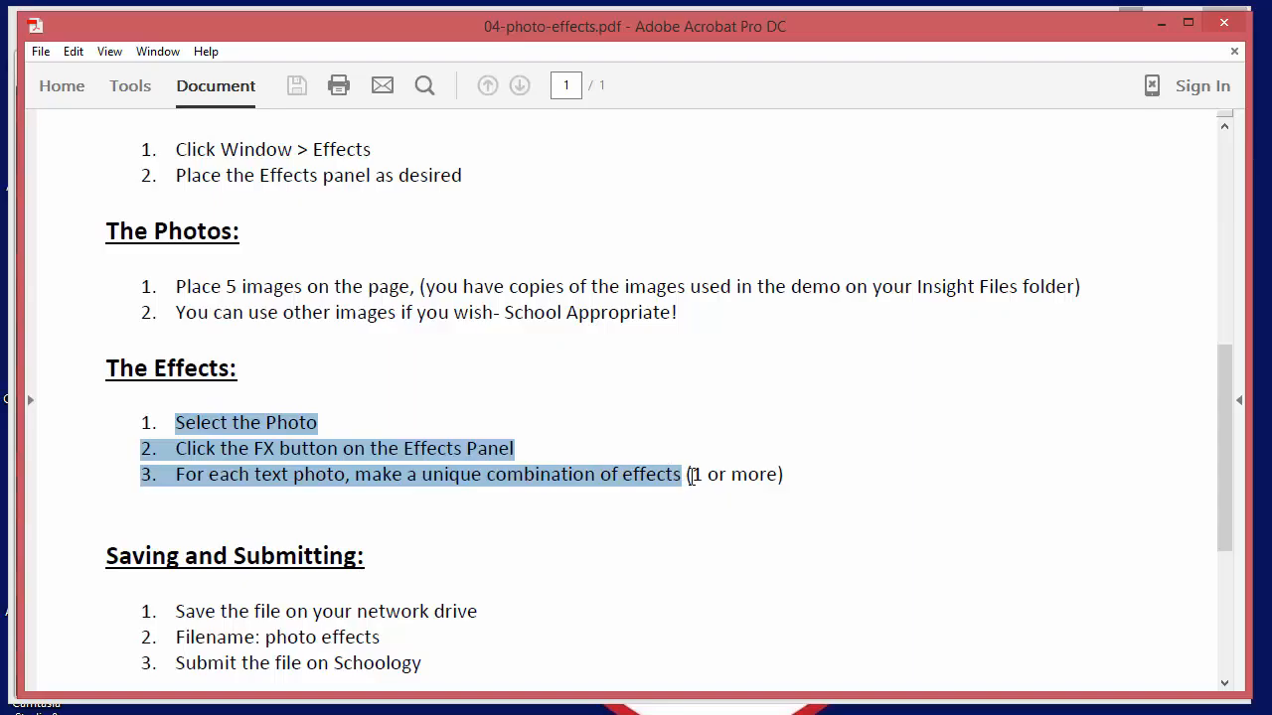
scroll(689, 477, down, 1)
scroll(689, 476, up, 2)
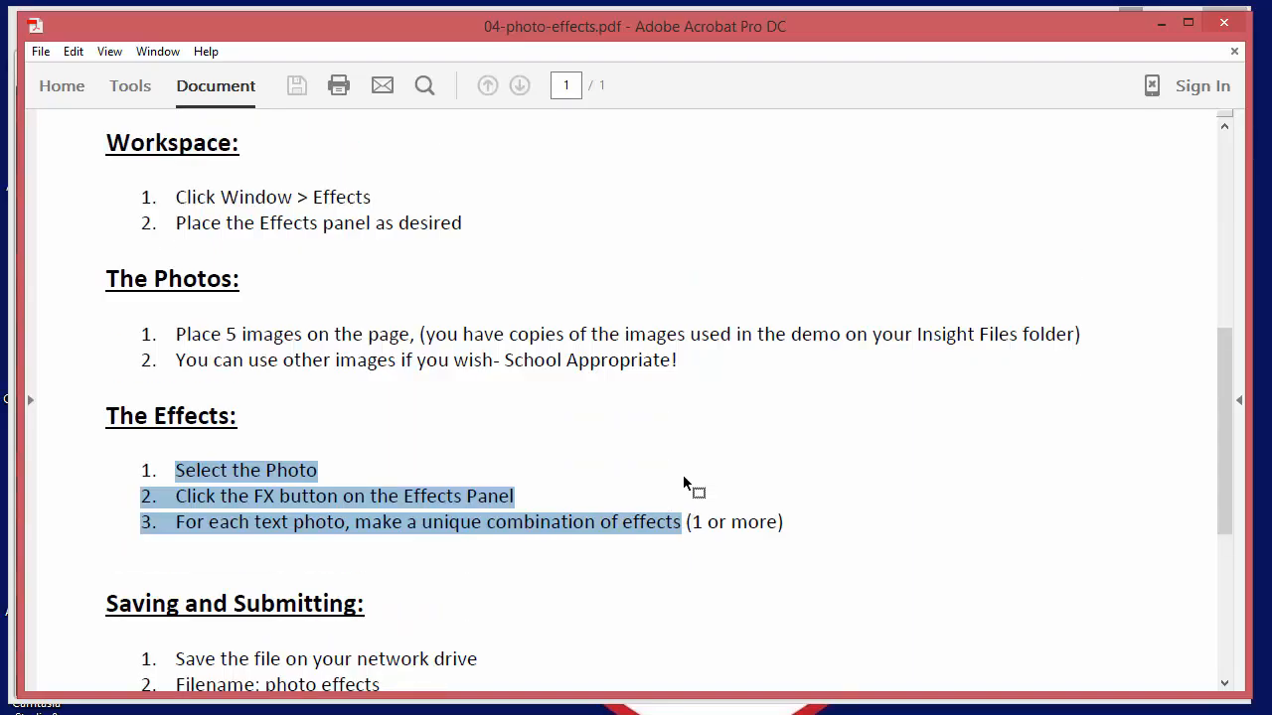
scroll(684, 481, down, 3)
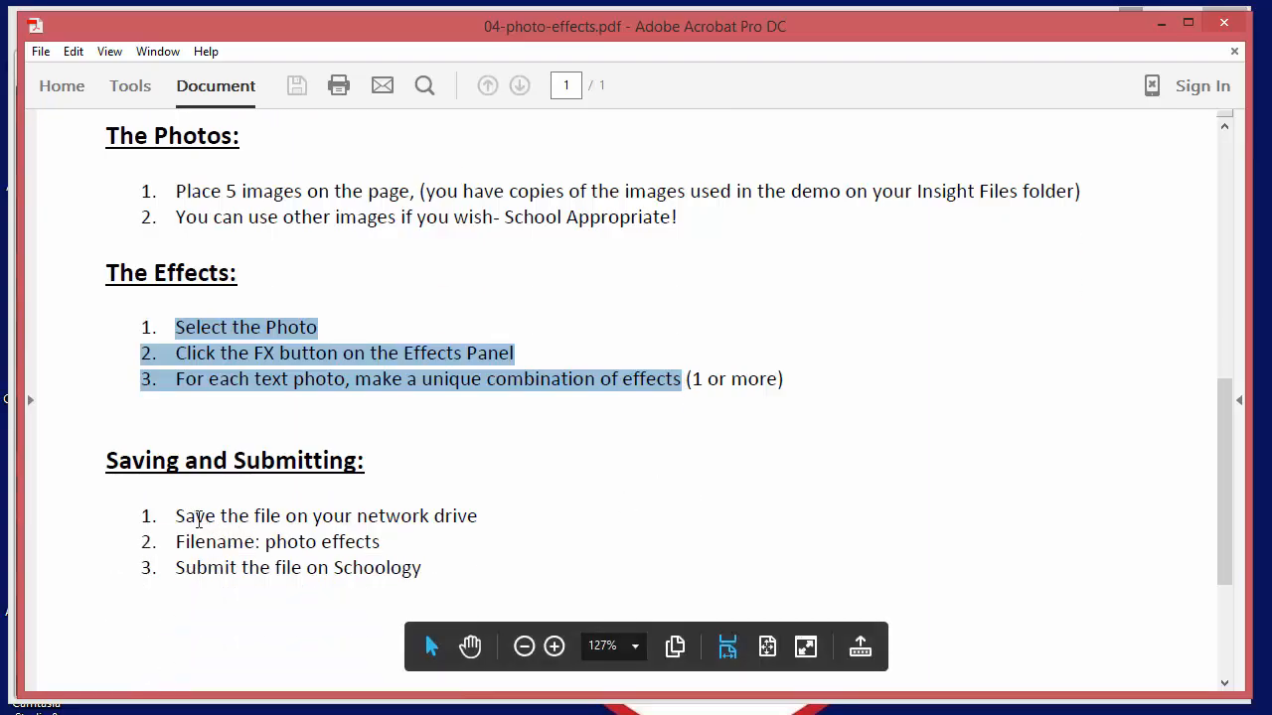
drag(184, 516, 422, 566)
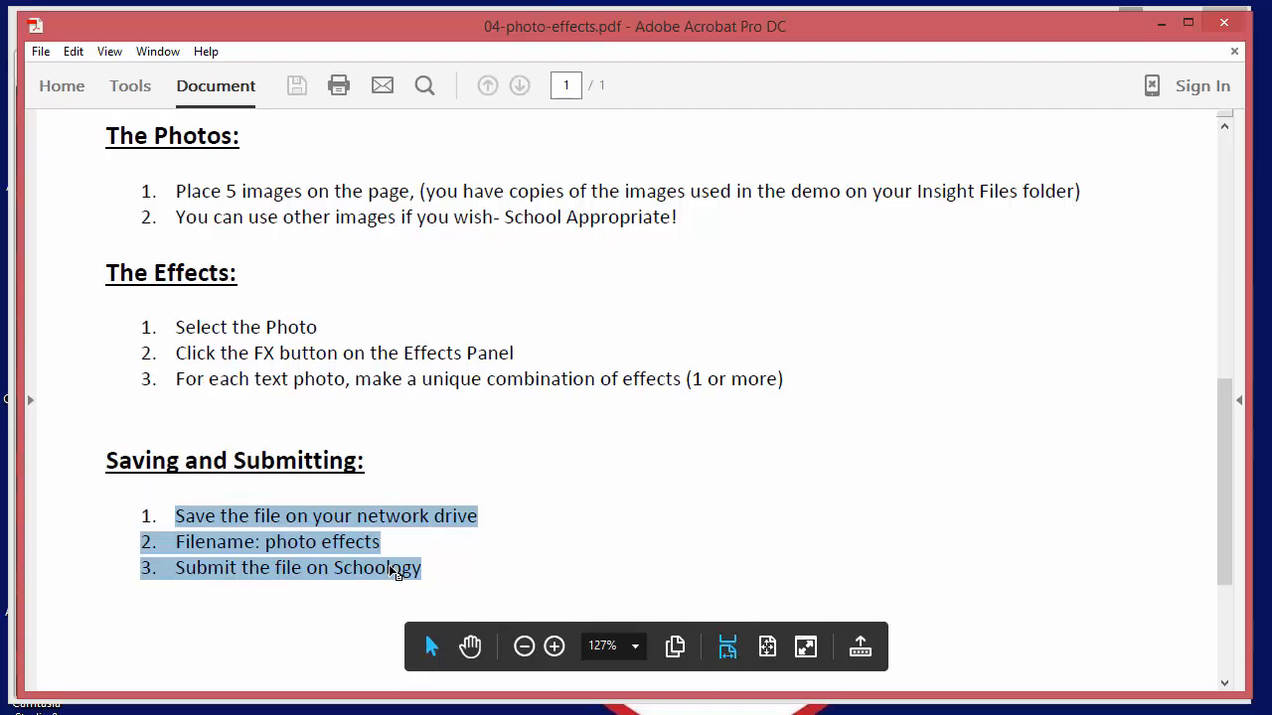
Step: Minimize the PDF, switch to InDesign, and close the 04-photo-effects demo.indd document and the Effects panel
click(1162, 26)
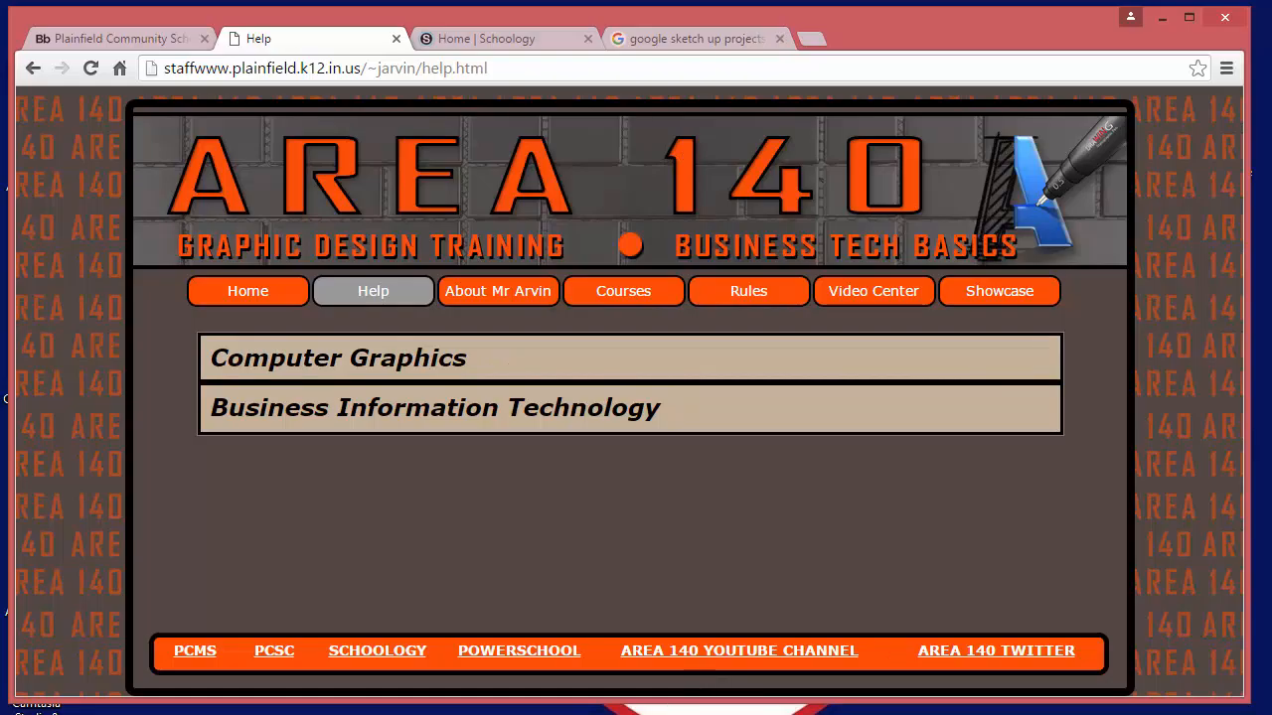
click(510, 713)
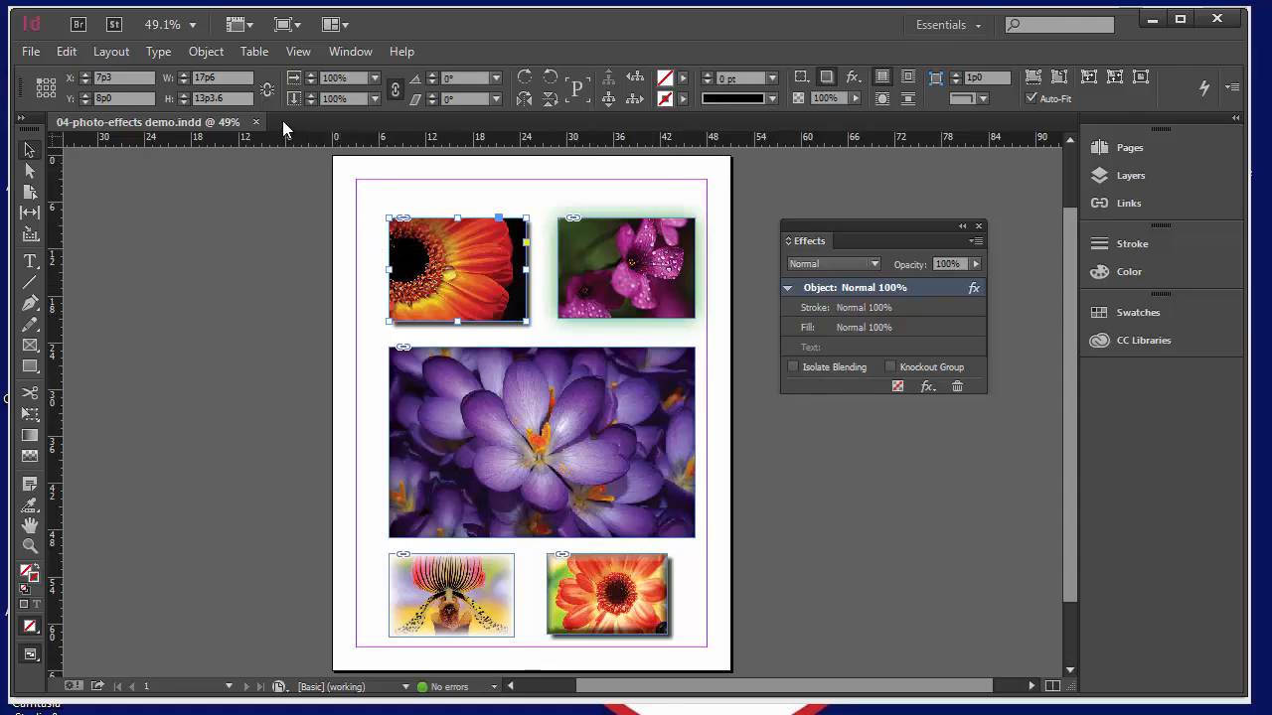
click(257, 121)
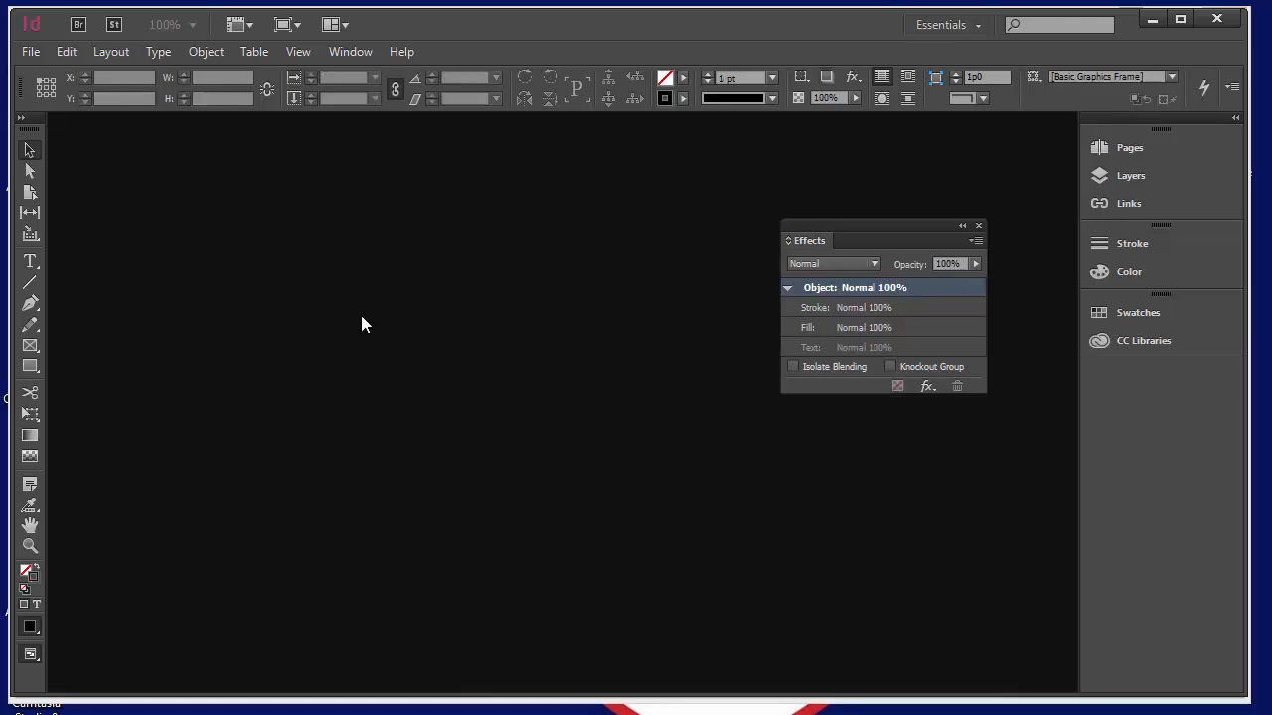
click(978, 226)
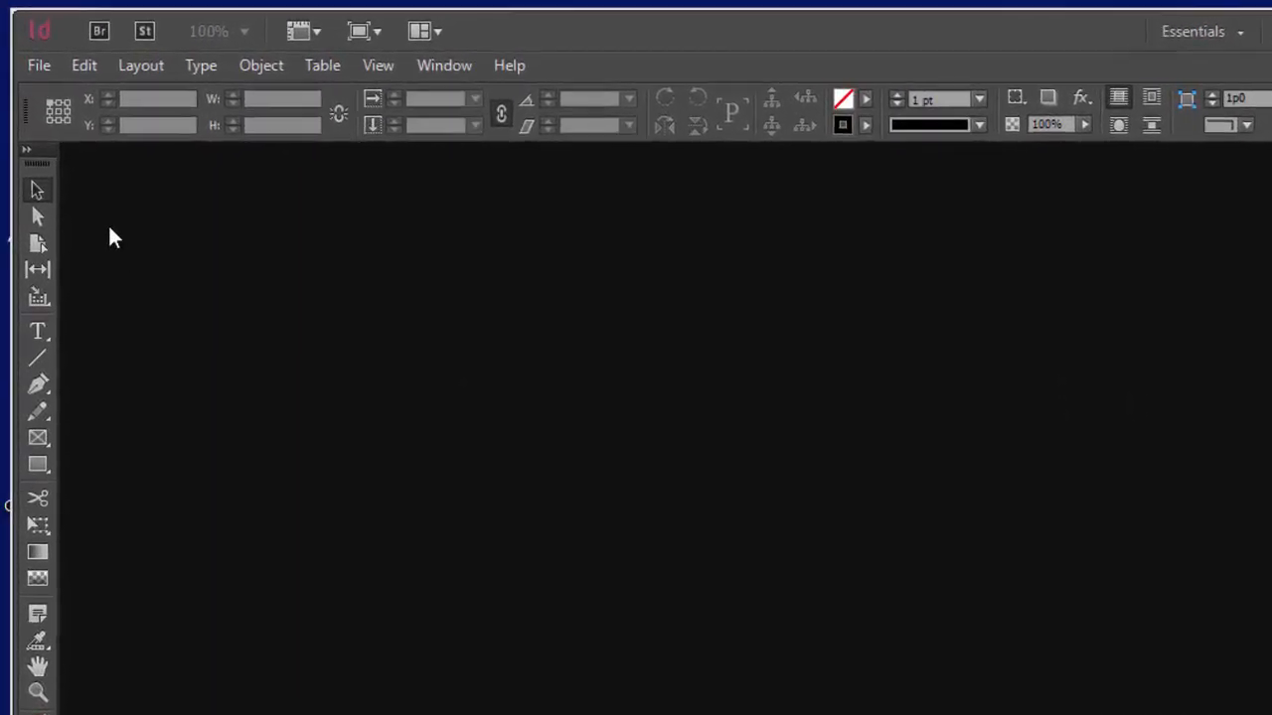
Step: Create a new one-page Letter document in landscape orientation with facing pages turned off
click(31, 50)
mouse_move(275, 116)
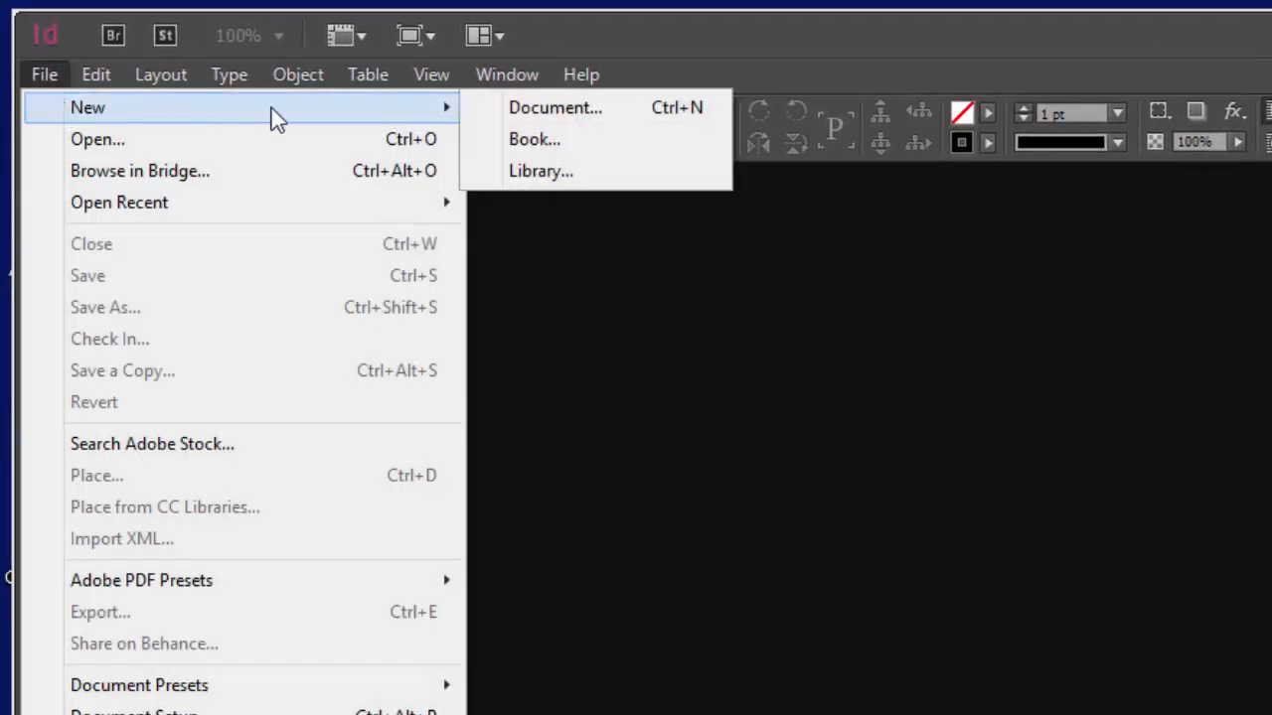
click(545, 110)
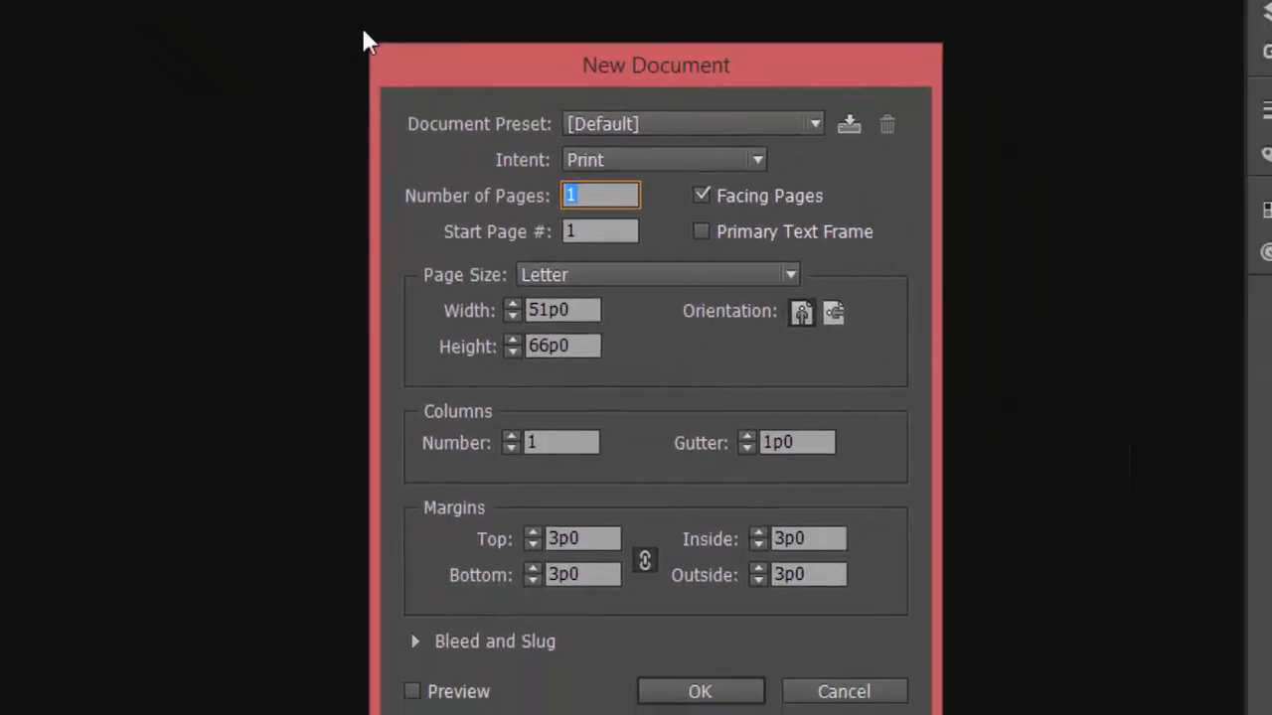
click(704, 197)
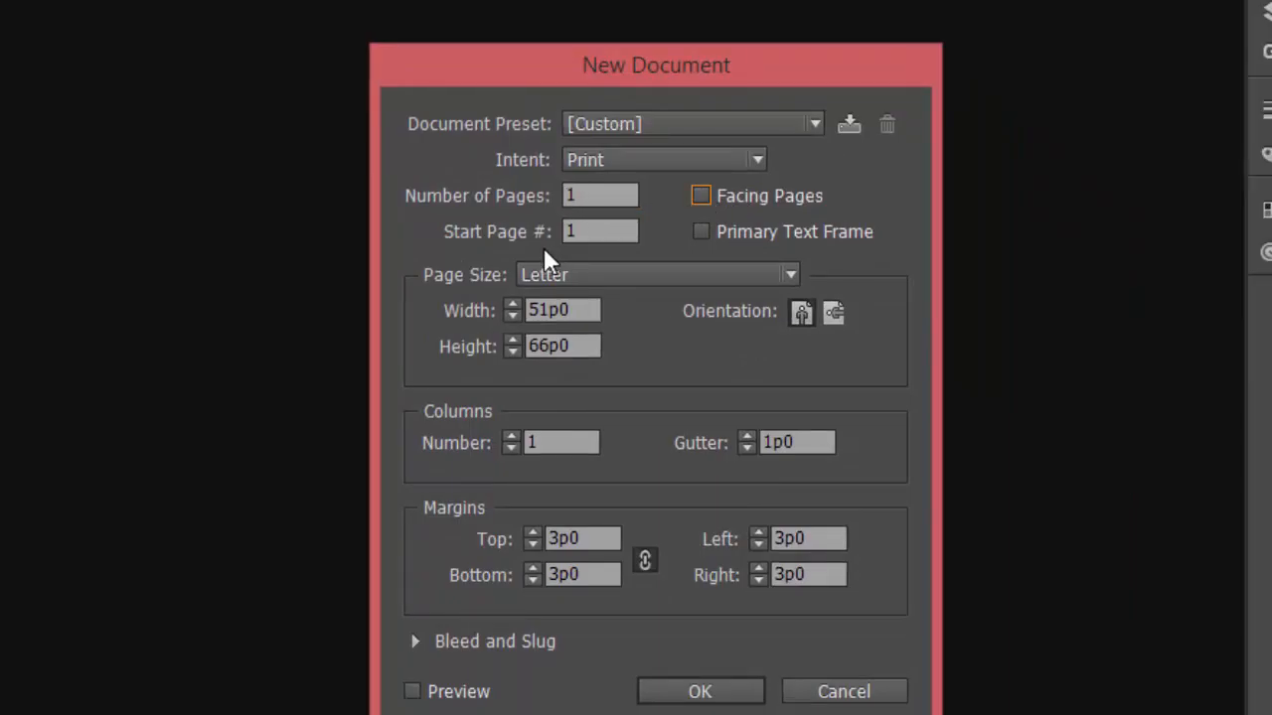
double_click(596, 195)
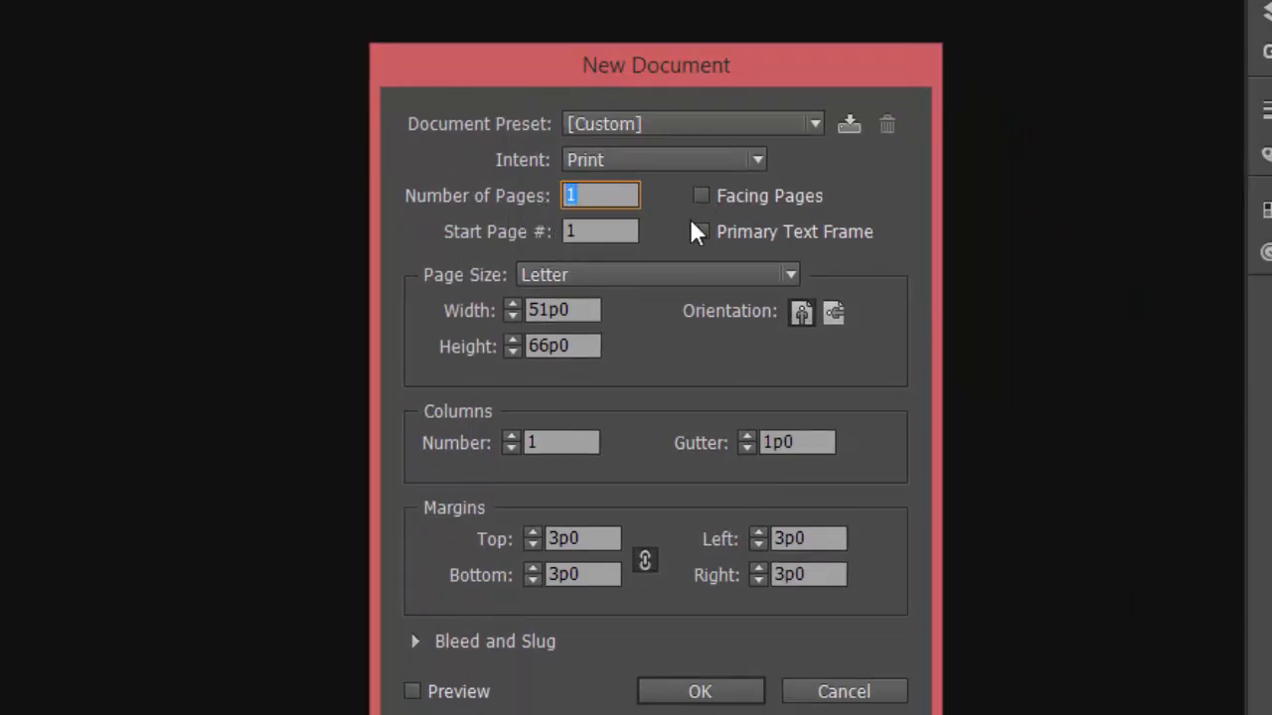
click(831, 316)
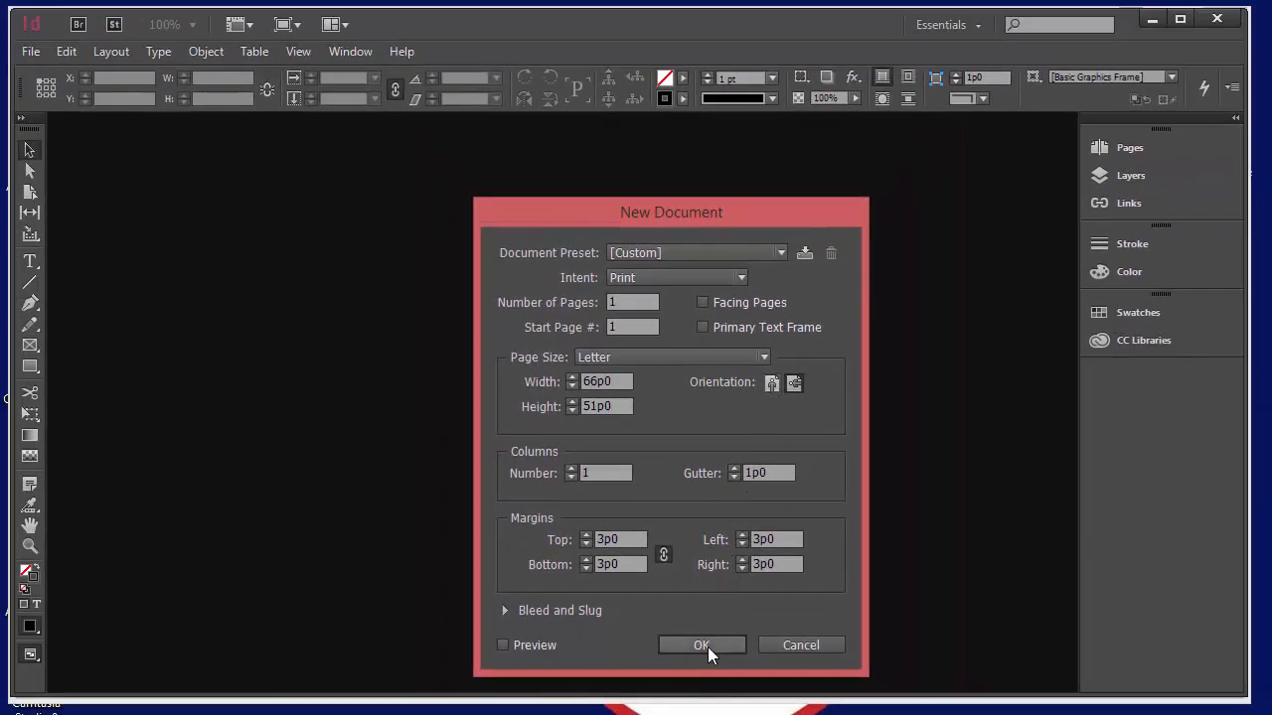
click(701, 646)
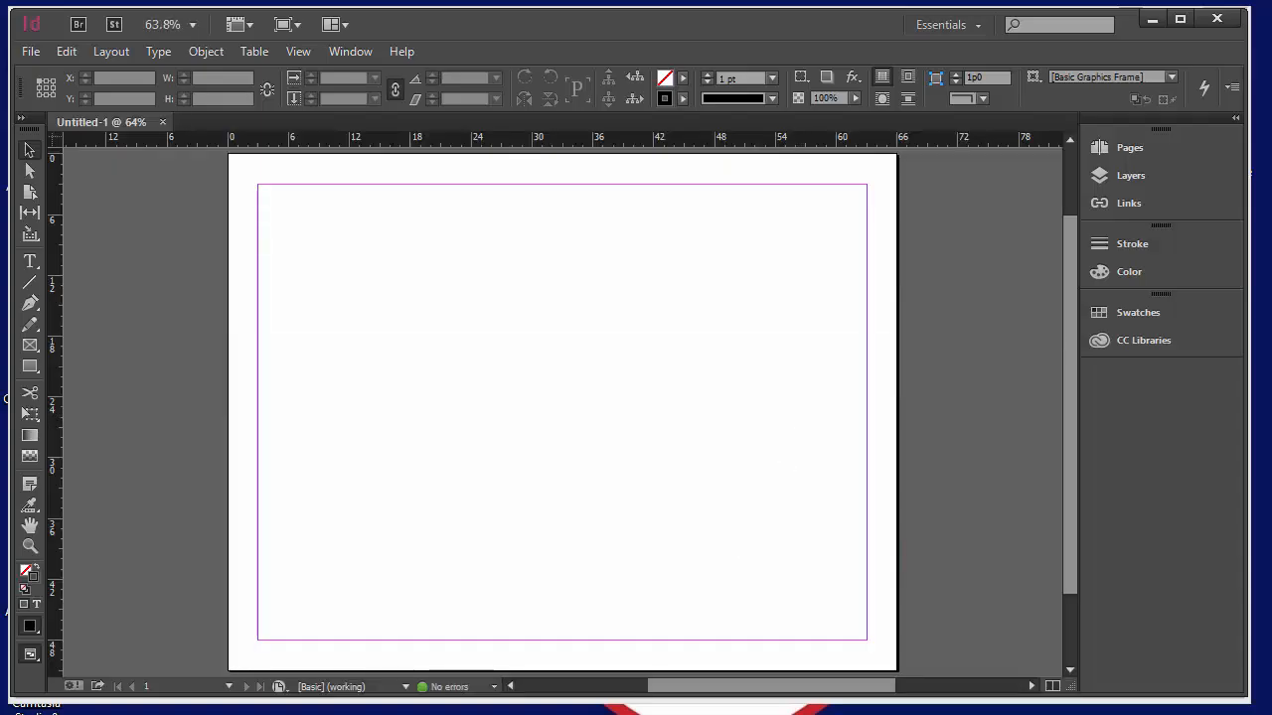
Step: Switch to the assignment PDF and recheck the Setup list against the new document
click(708, 713)
scroll(370, 421, up, 4)
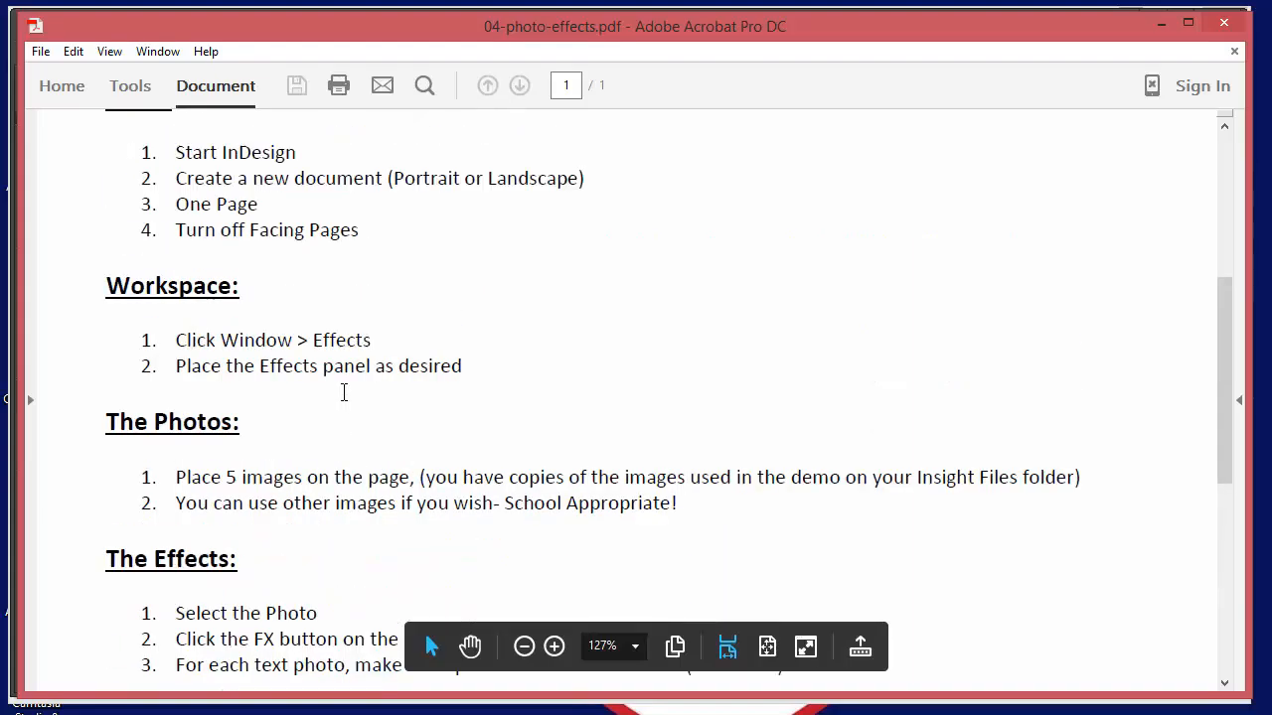
scroll(344, 392, up, 3)
drag(185, 296, 376, 366)
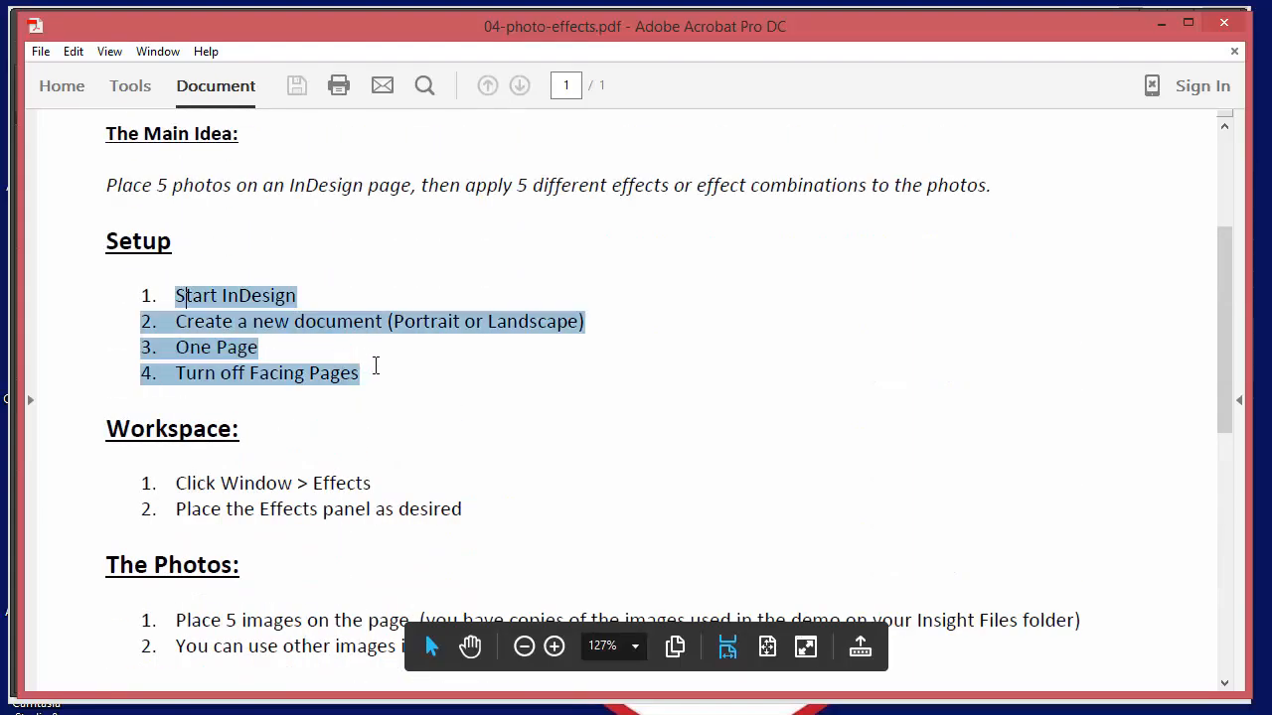
scroll(559, 428, down, 1)
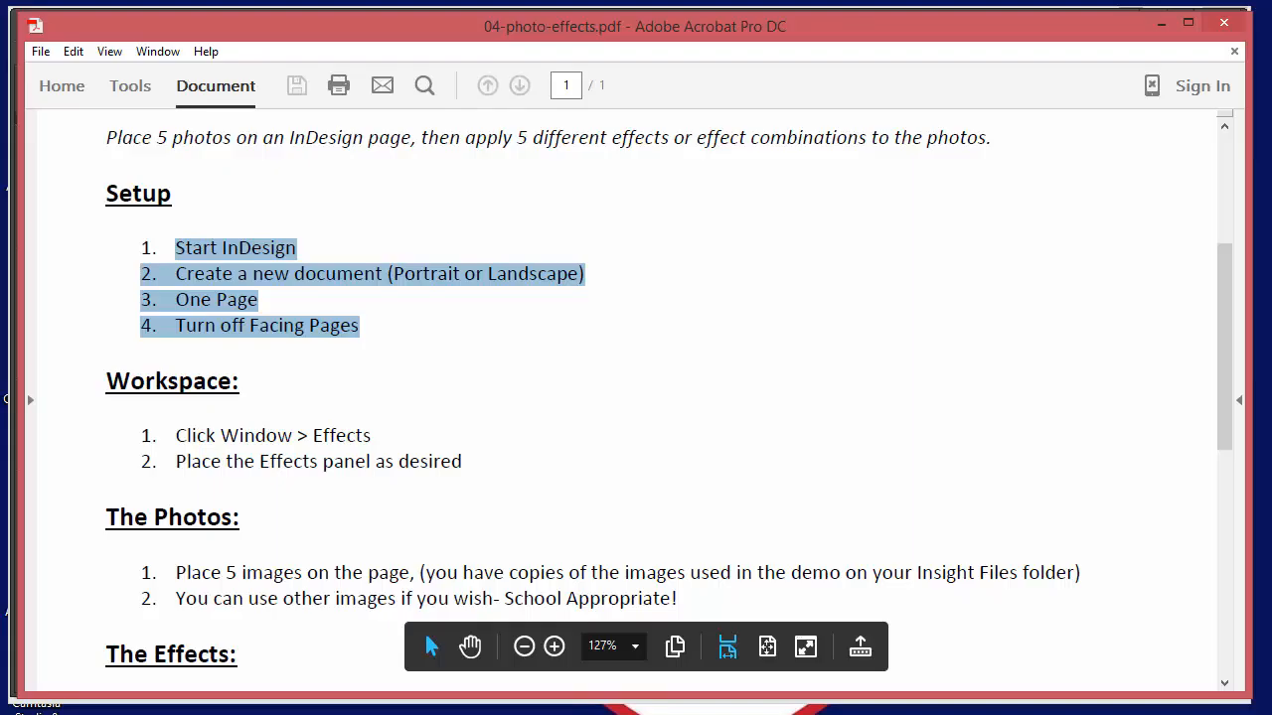
Step: Return to InDesign, show the Effects panel and place it over the page's upper-right edge
key(alt+Tab)
click(344, 52)
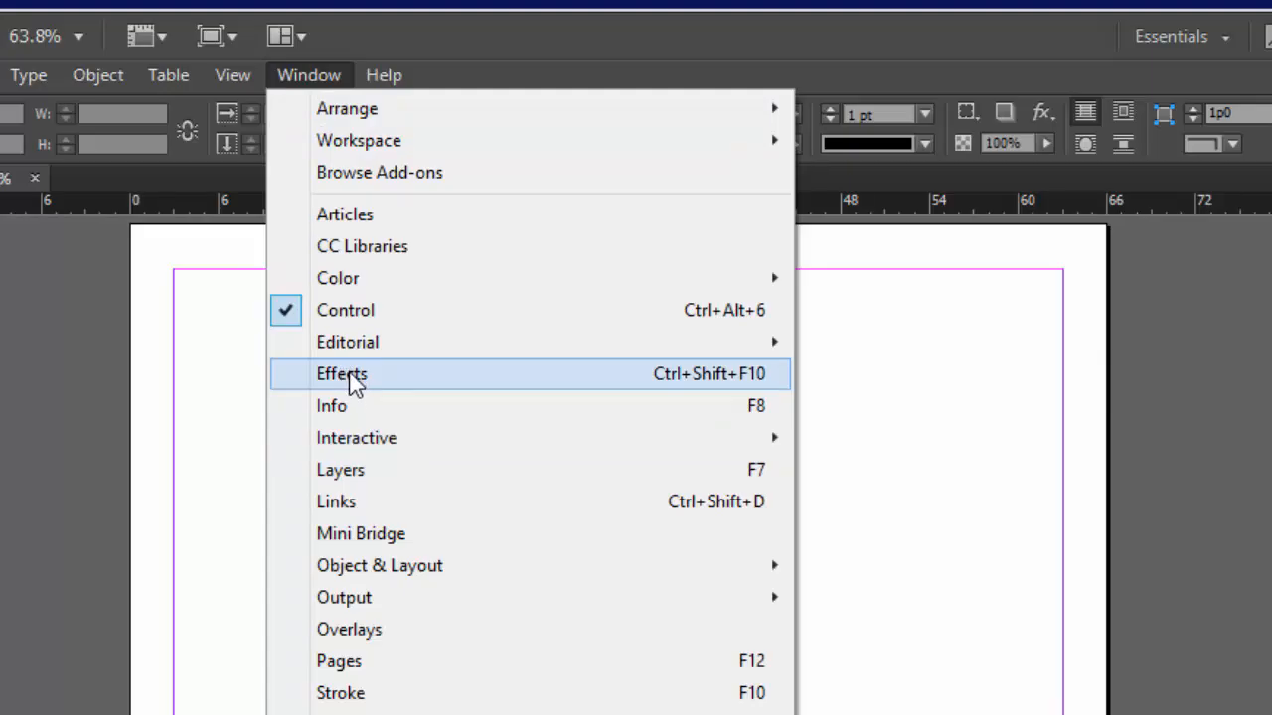
click(356, 383)
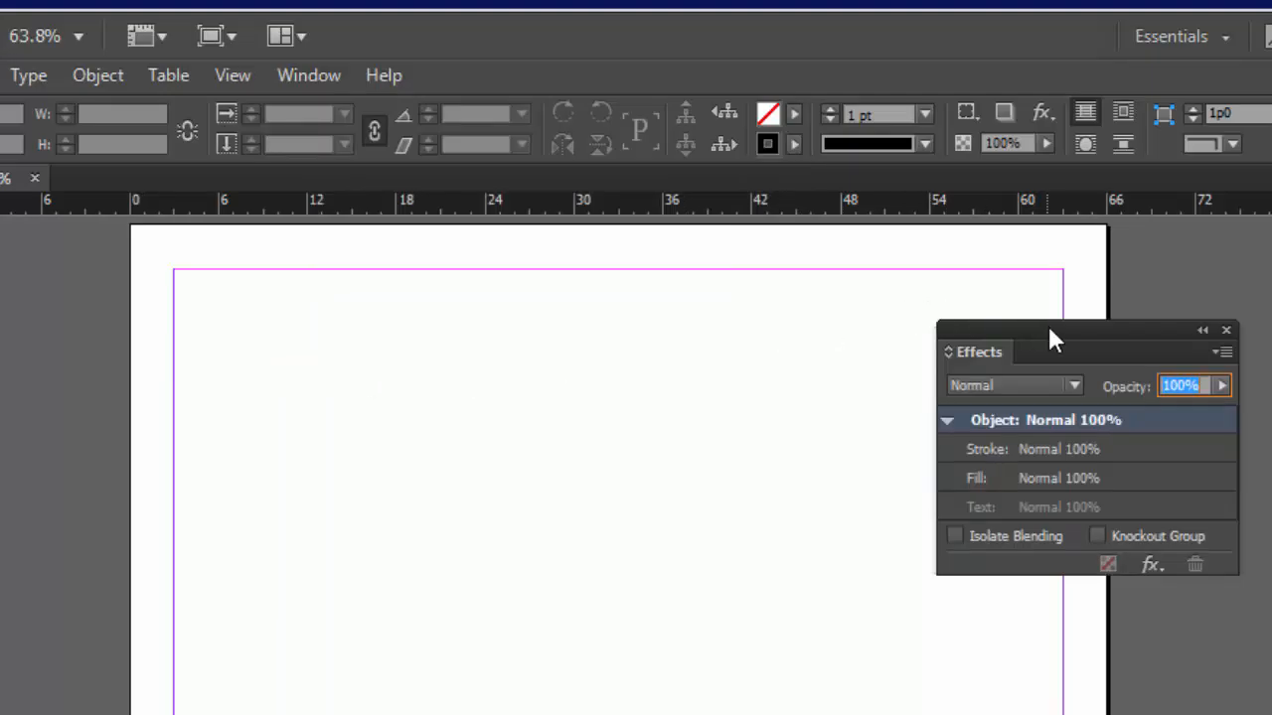
drag(1059, 339, 1146, 318)
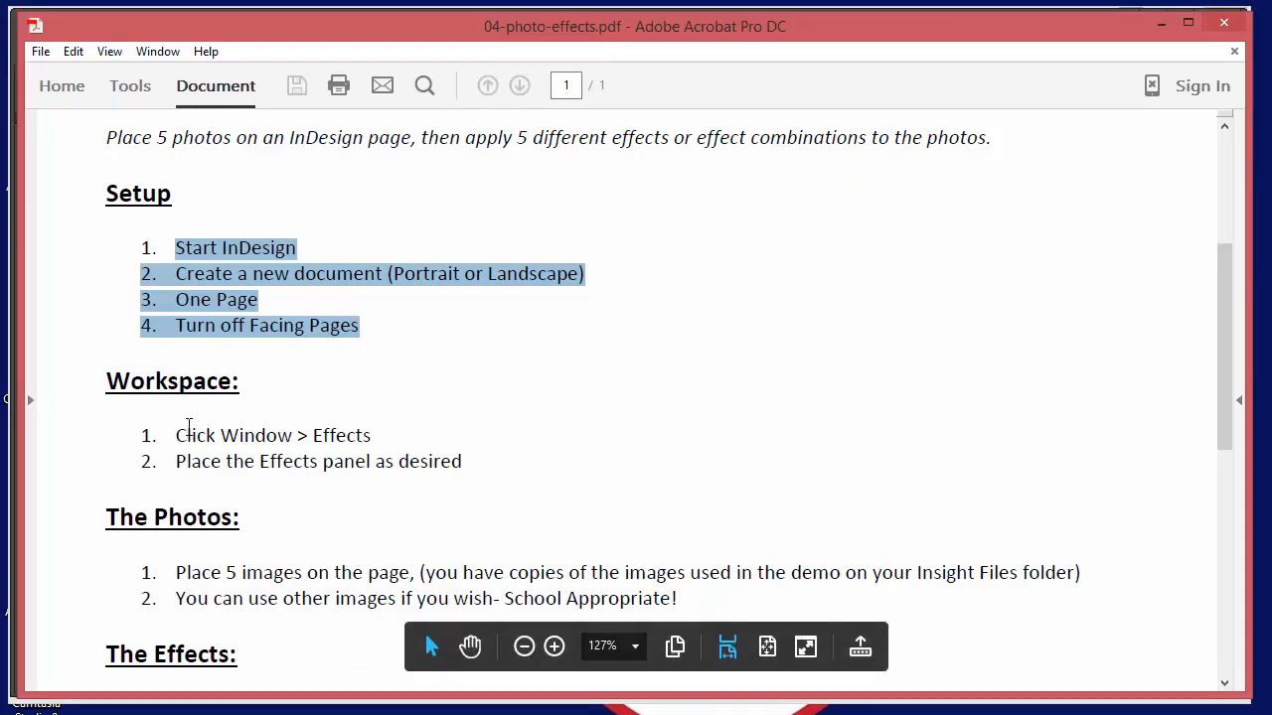
Step: Switch to the assignment PDF and review the Workspace list and the instruction to place 5 images
drag(176, 435, 464, 458)
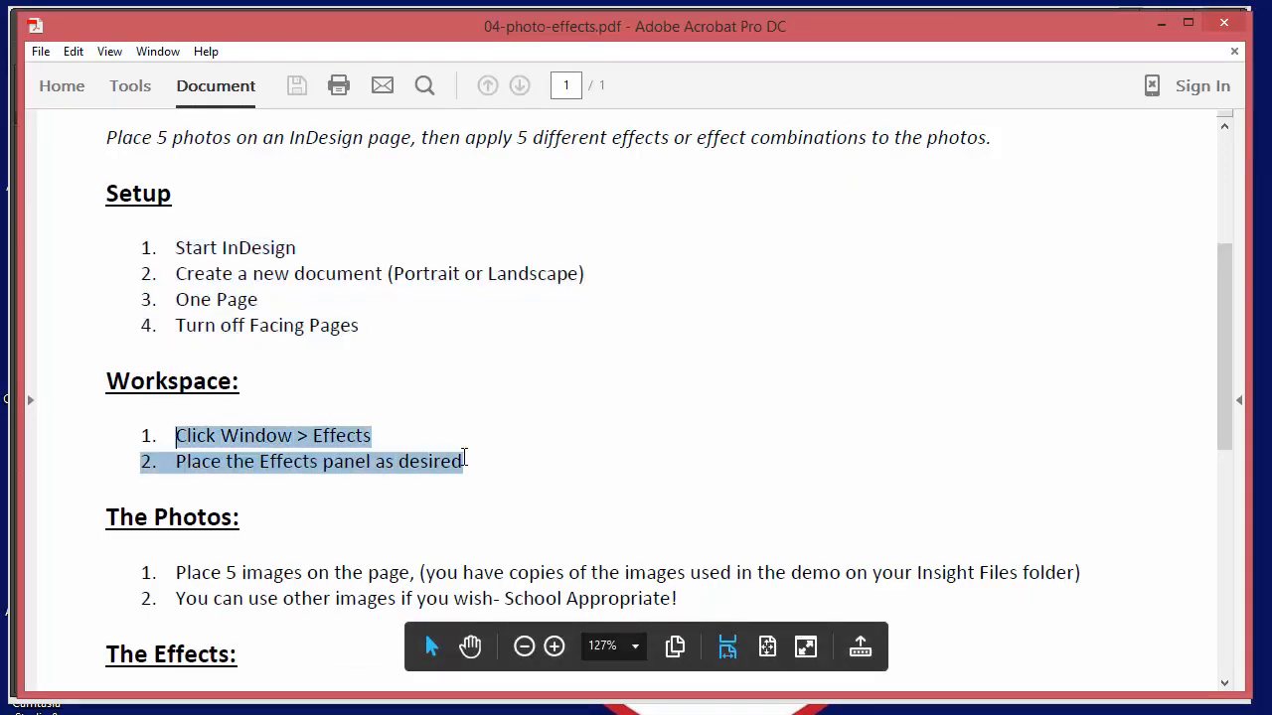
scroll(571, 522, down, 2)
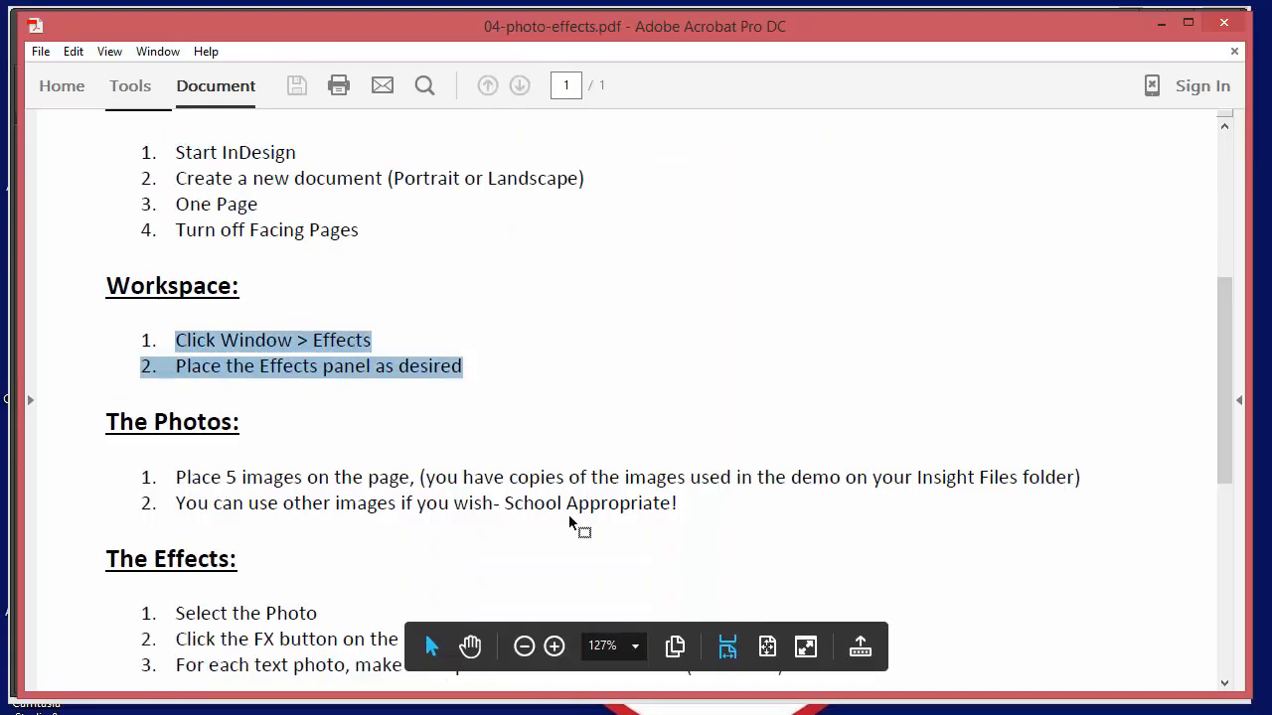
scroll(571, 522, down, 3)
drag(152, 334, 415, 336)
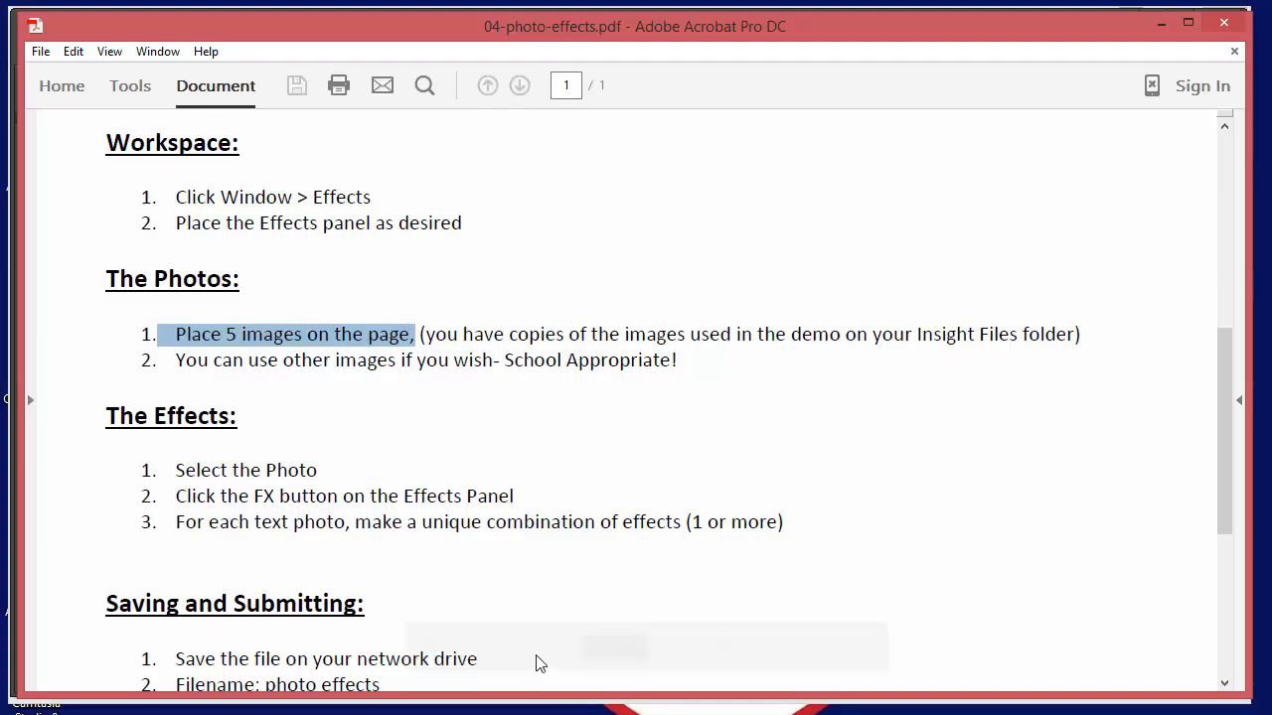
Step: Switch back to InDesign, start placing an image and browse to the student files folder in indesign > 04_effects
key(alt+Tab)
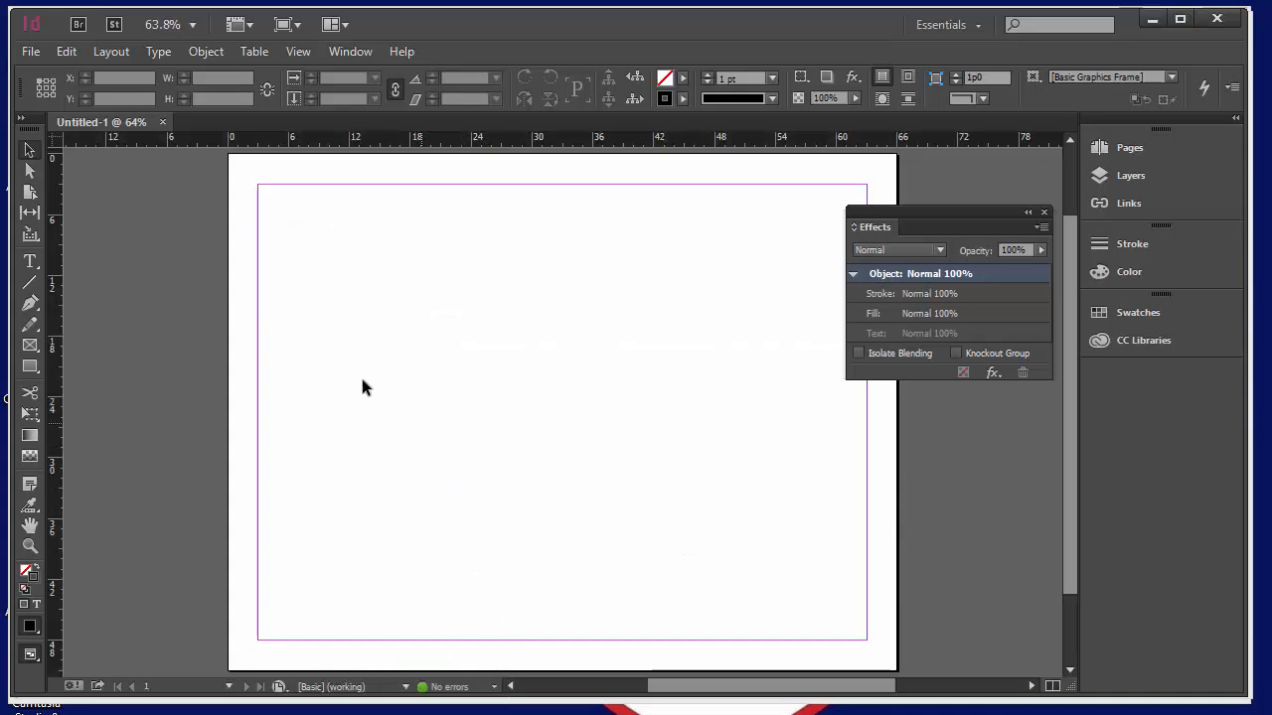
click(32, 53)
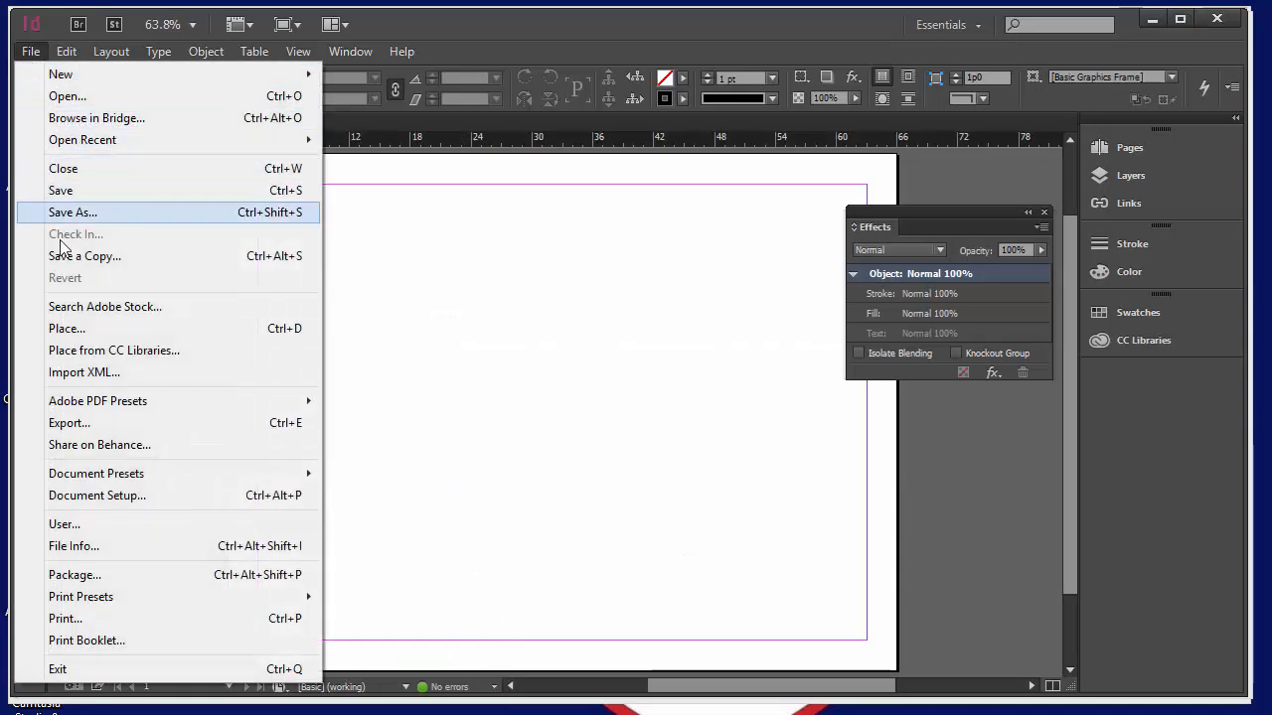
click(75, 330)
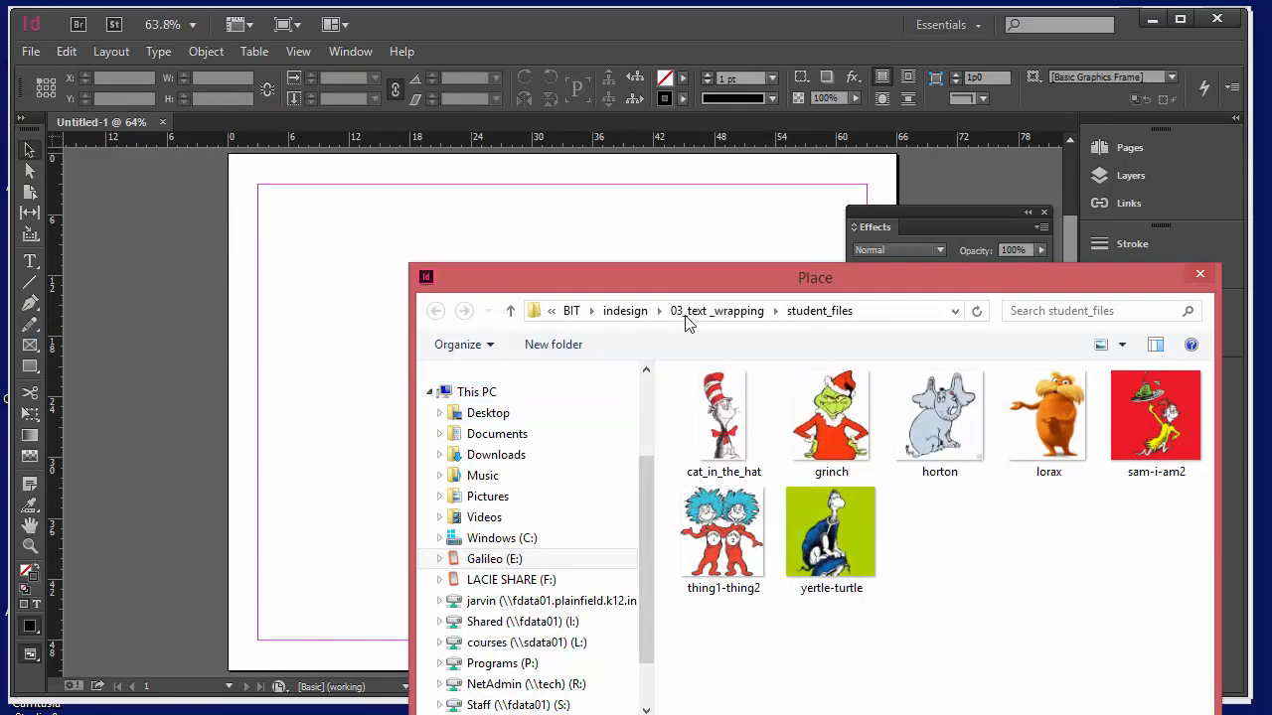
click(724, 311)
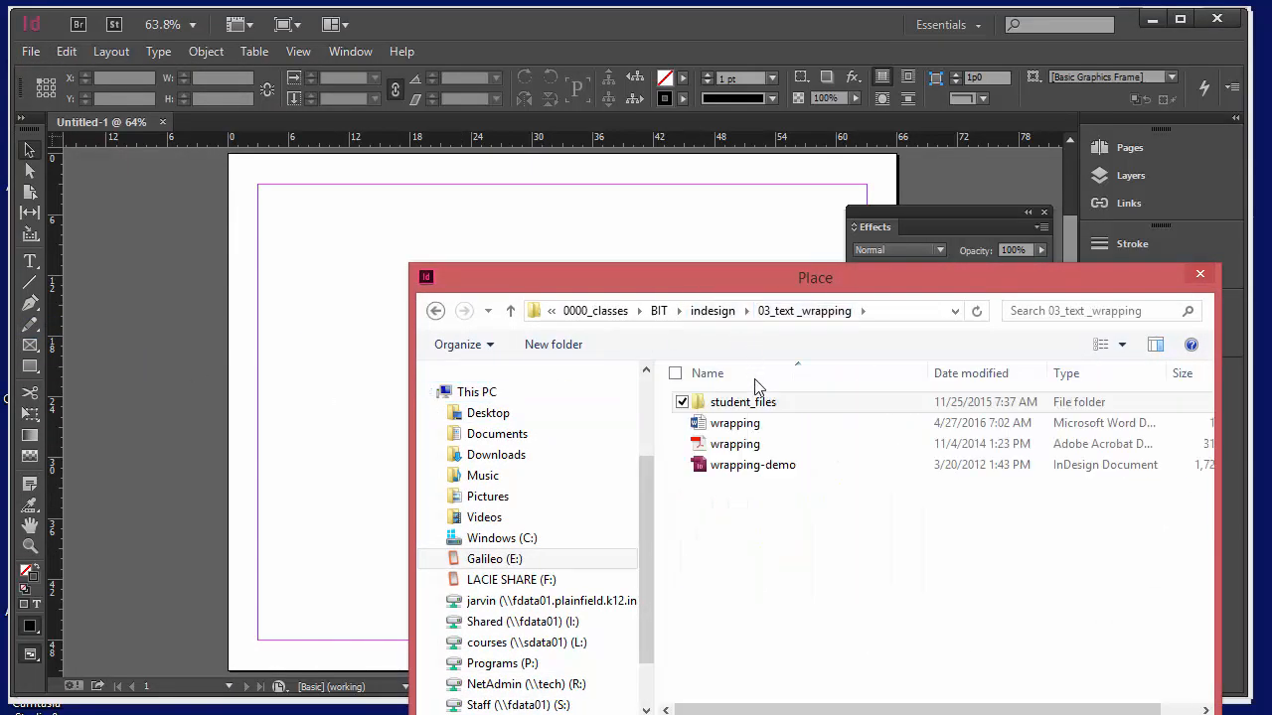
click(713, 311)
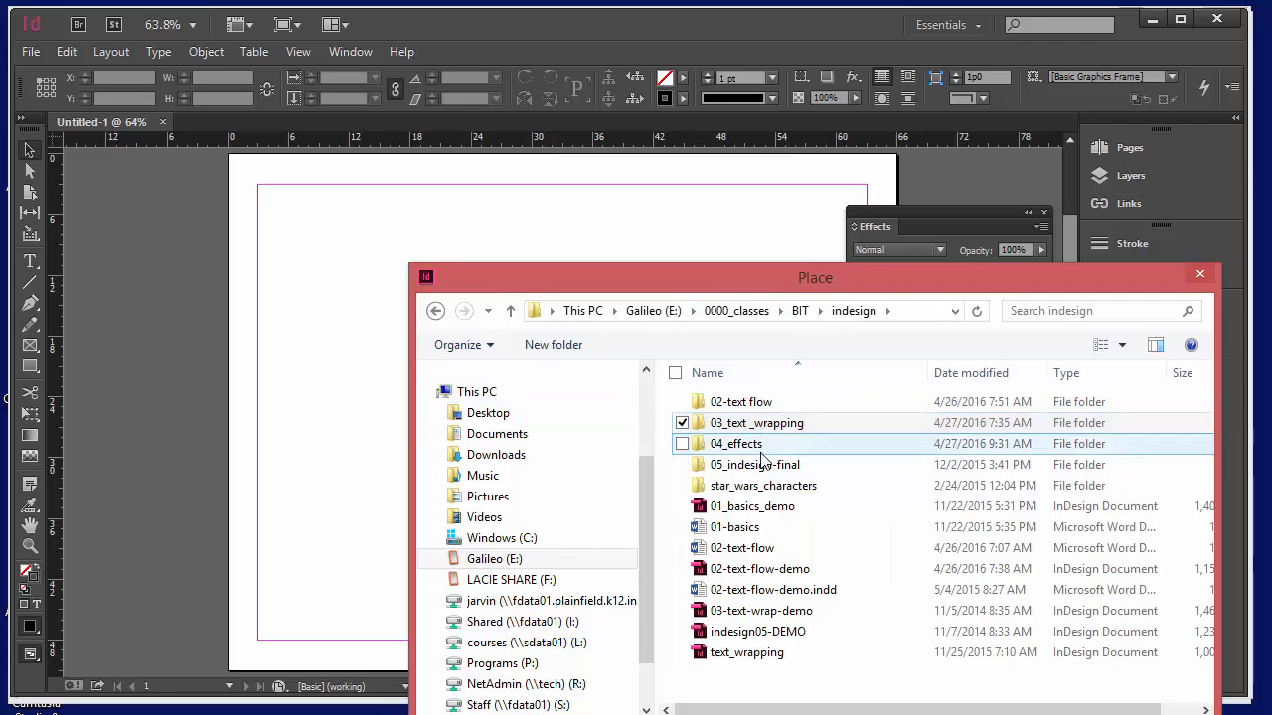
double_click(761, 449)
double_click(746, 407)
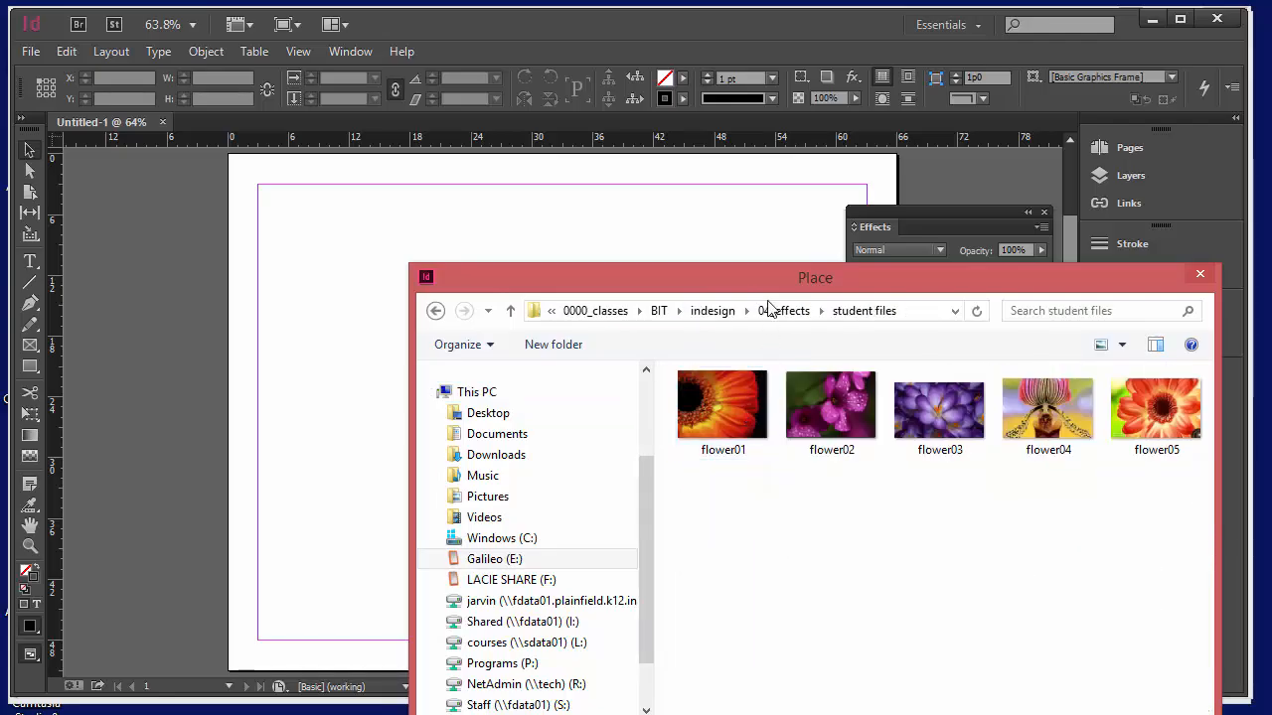
Step: Place flower01 near the page's upper-left corner, about 17p1 wide by 13p0 high, and turn on Auto-Fit for it
drag(771, 276, 566, 208)
click(718, 452)
click(859, 711)
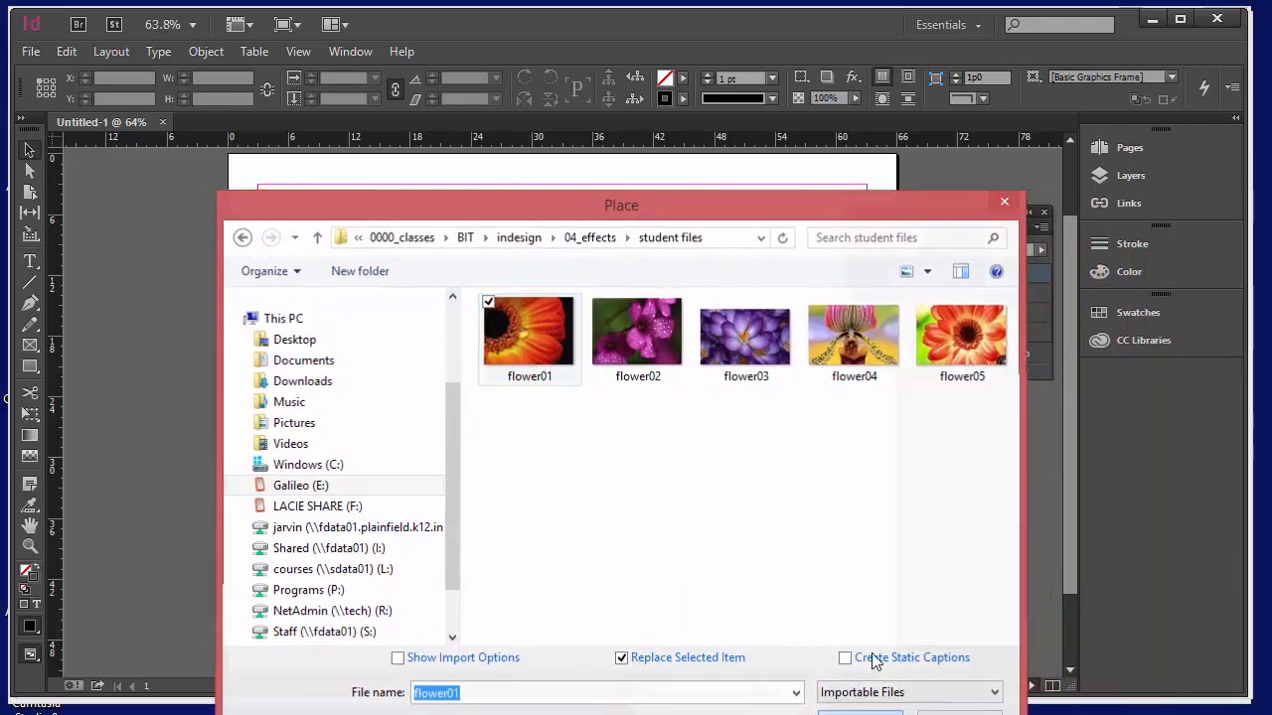
drag(284, 204, 457, 305)
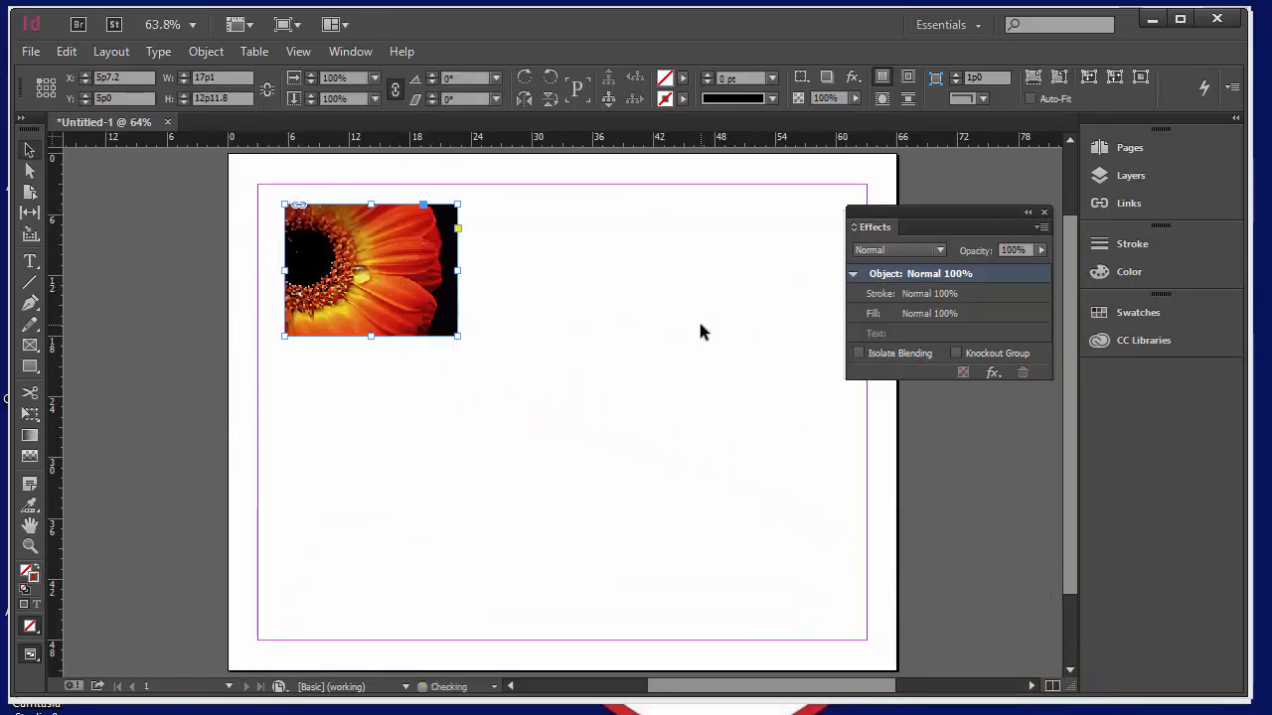
click(1030, 98)
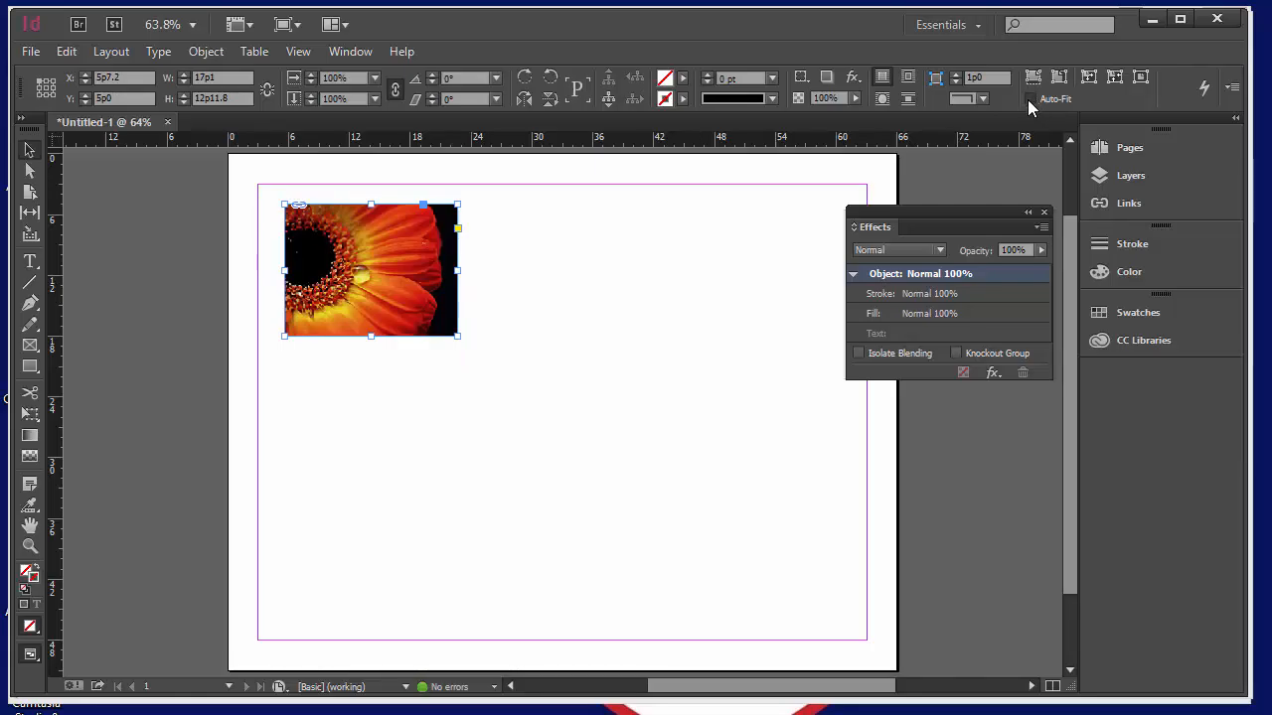
click(496, 353)
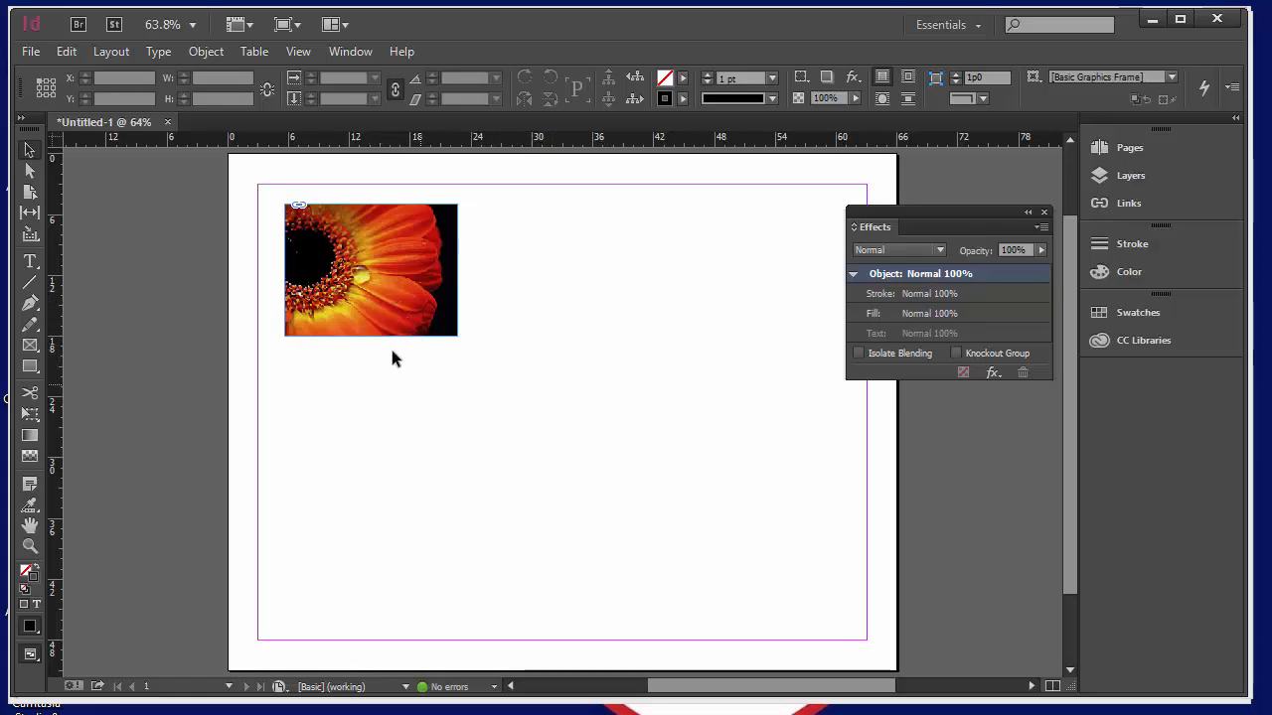
click(386, 277)
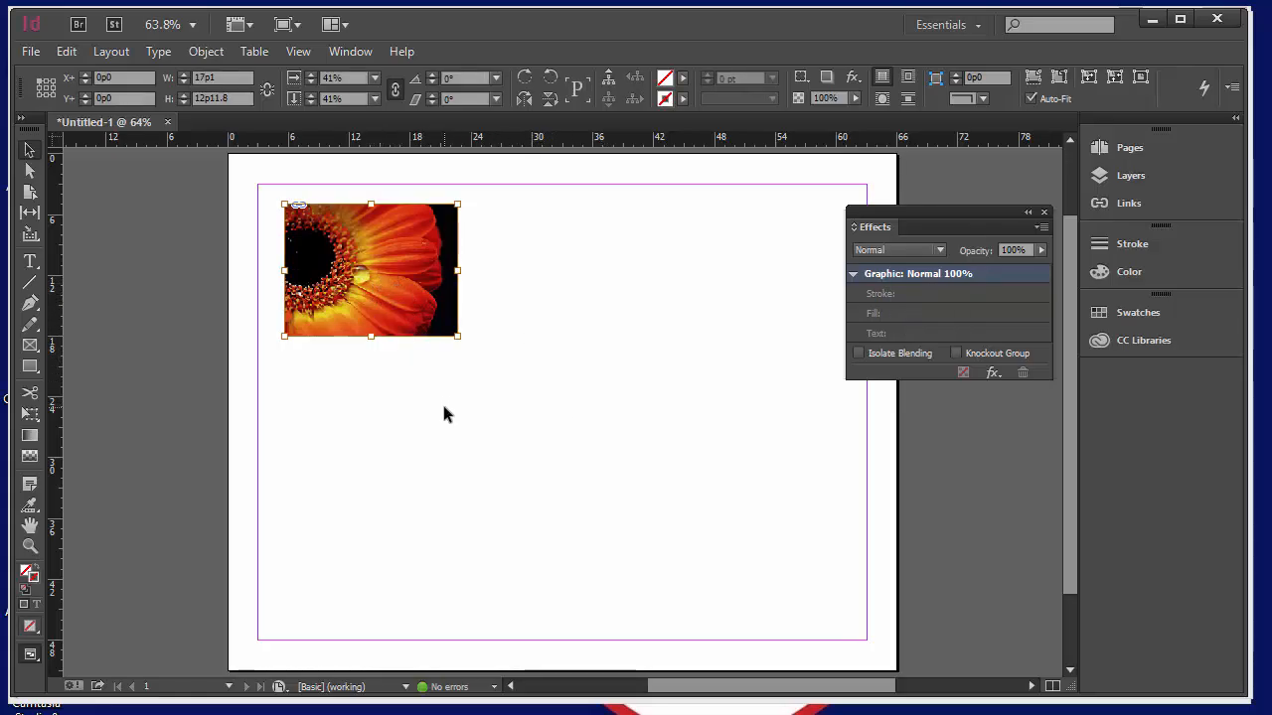
click(561, 407)
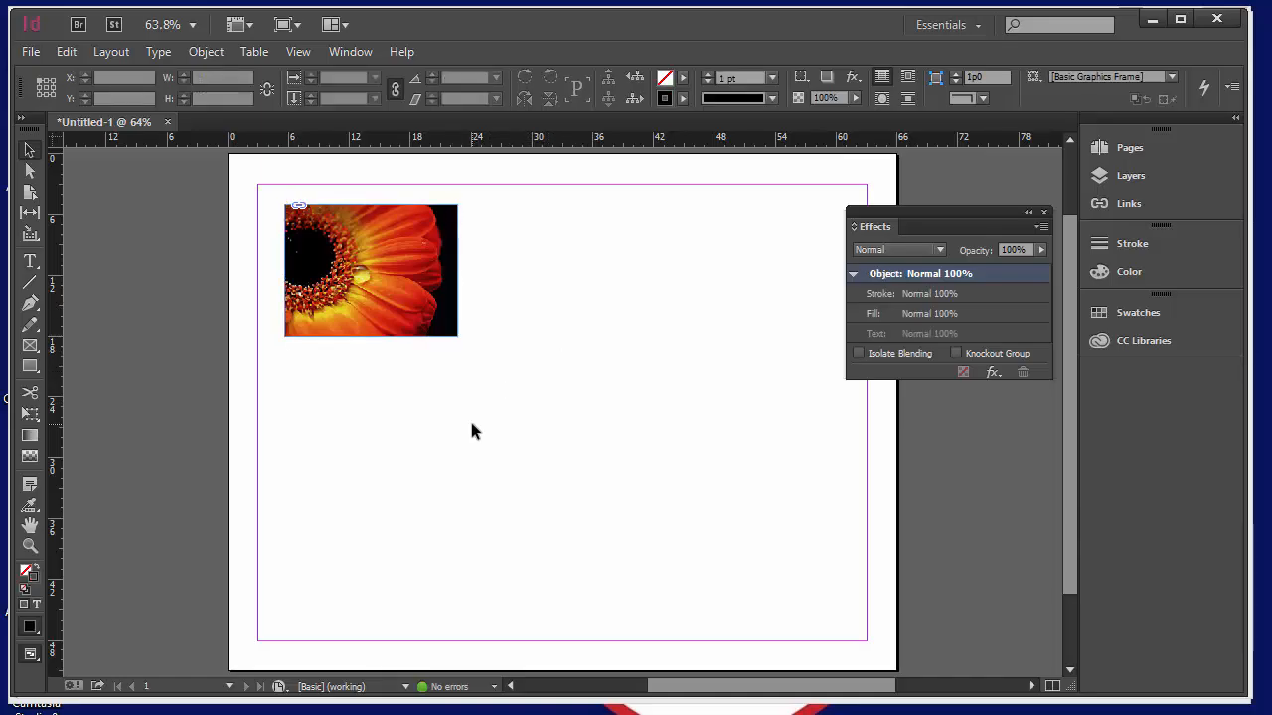
Step: Place flower02 near the page's upper-right corner, about 18p0 wide by 13p3 high, with Auto-Fit on, and deselect it
click(37, 56)
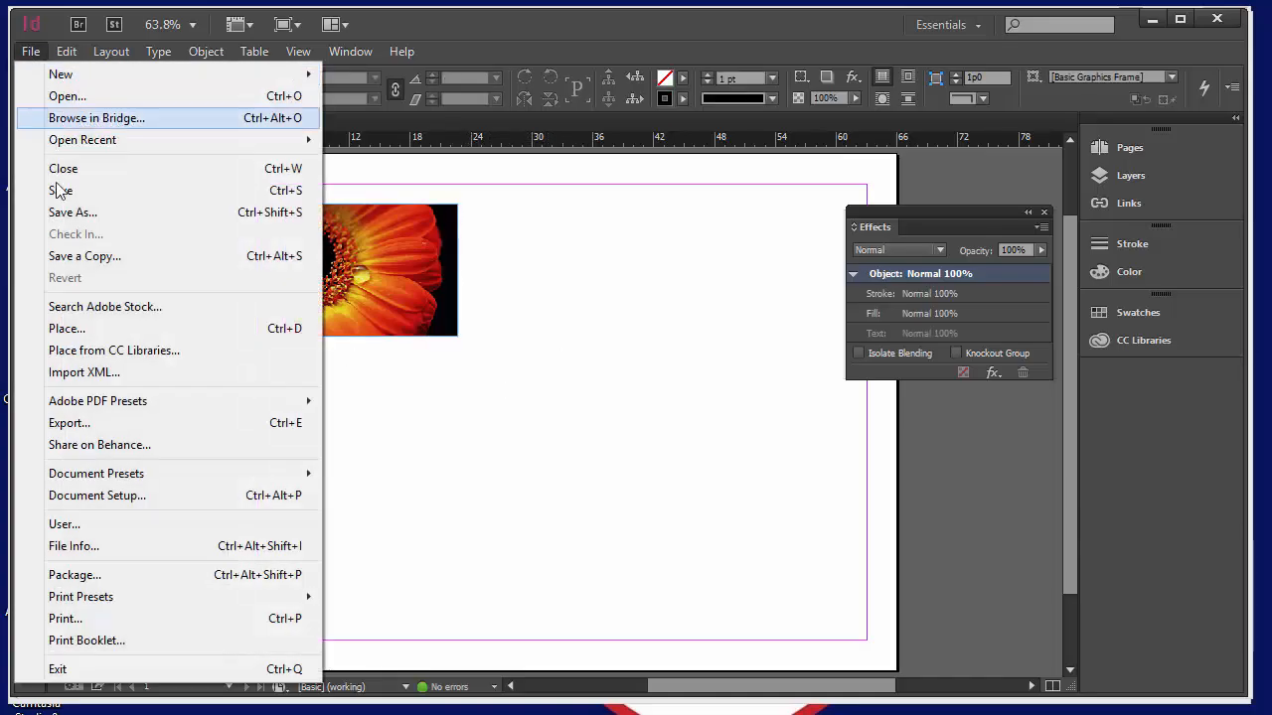
click(108, 327)
click(637, 335)
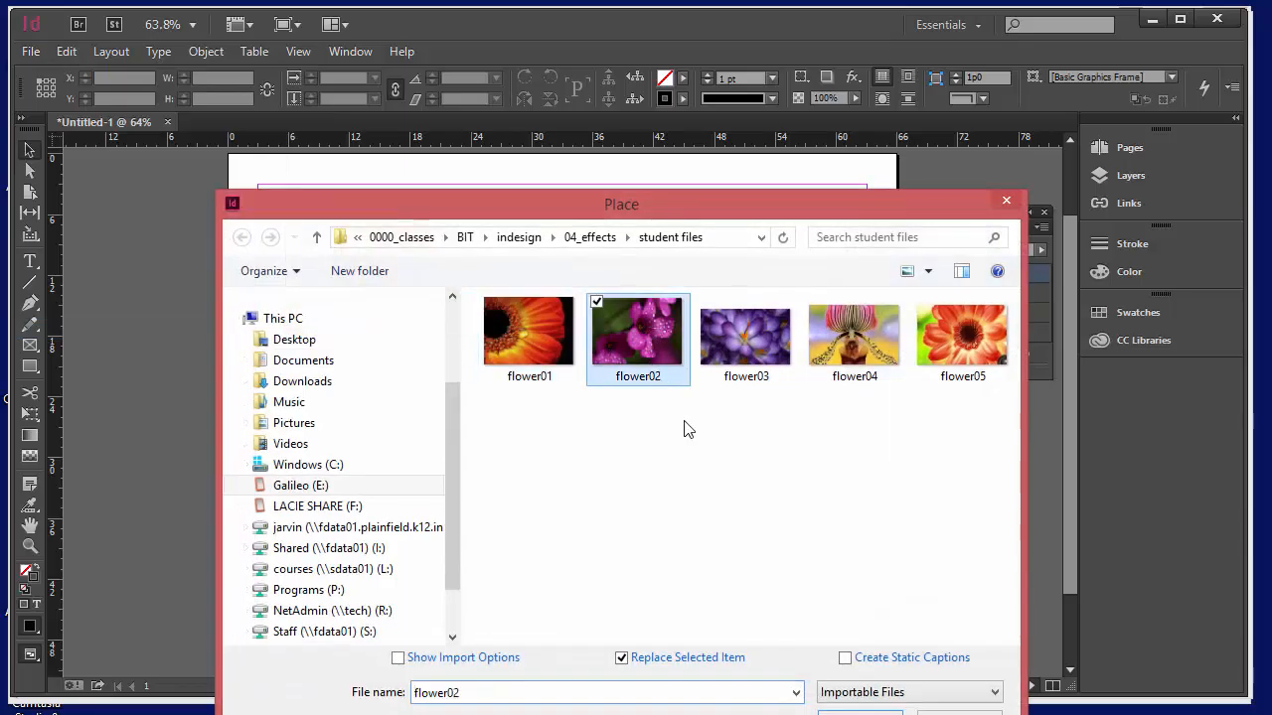
key(Return)
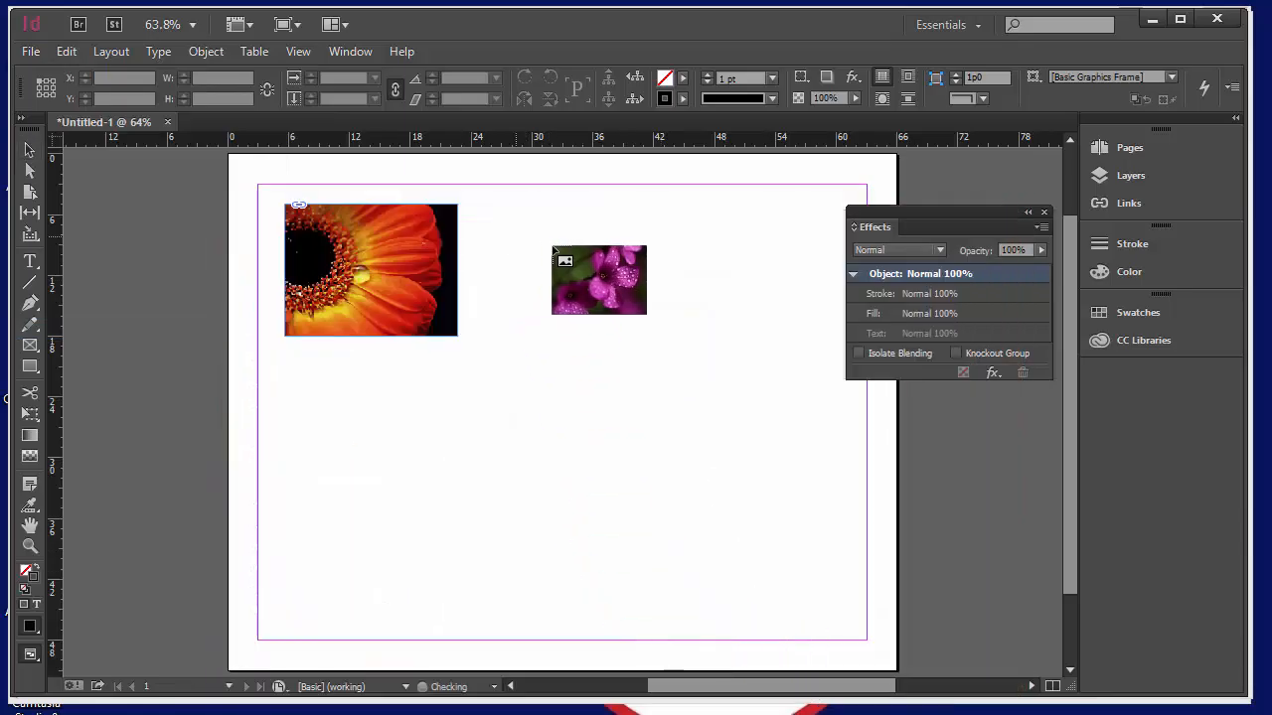
drag(631, 204, 814, 339)
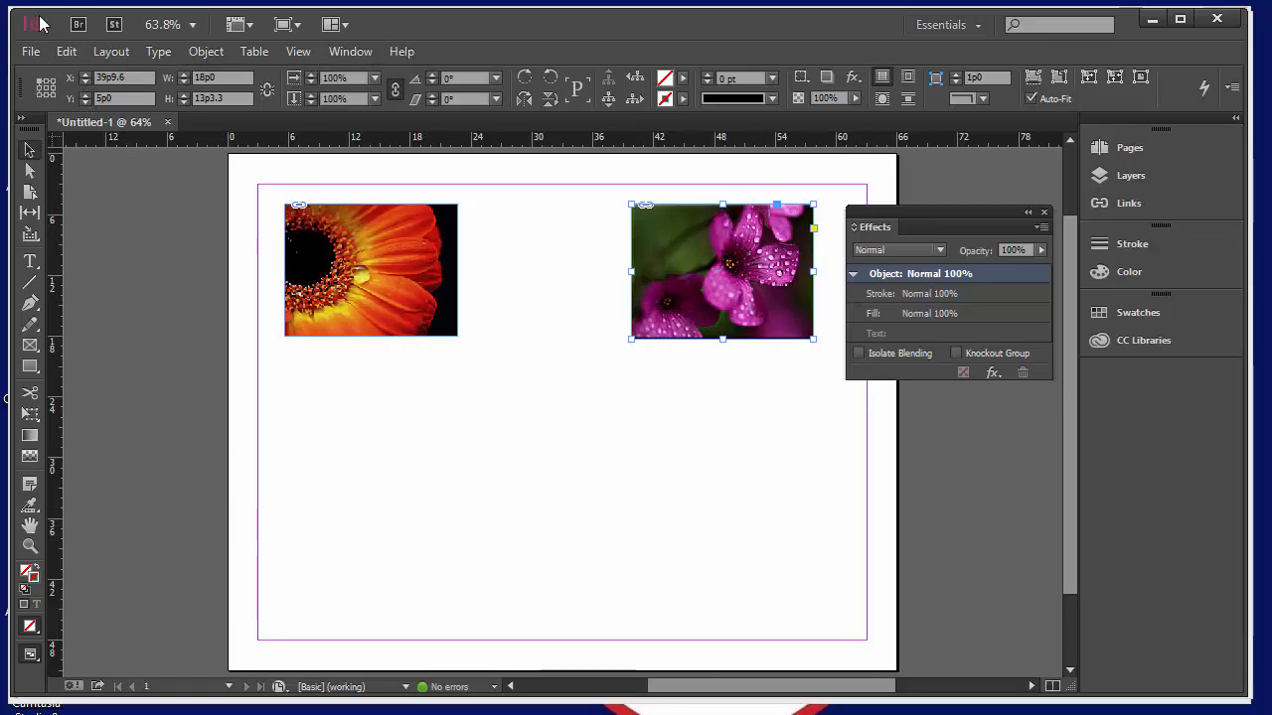
click(26, 53)
click(25, 54)
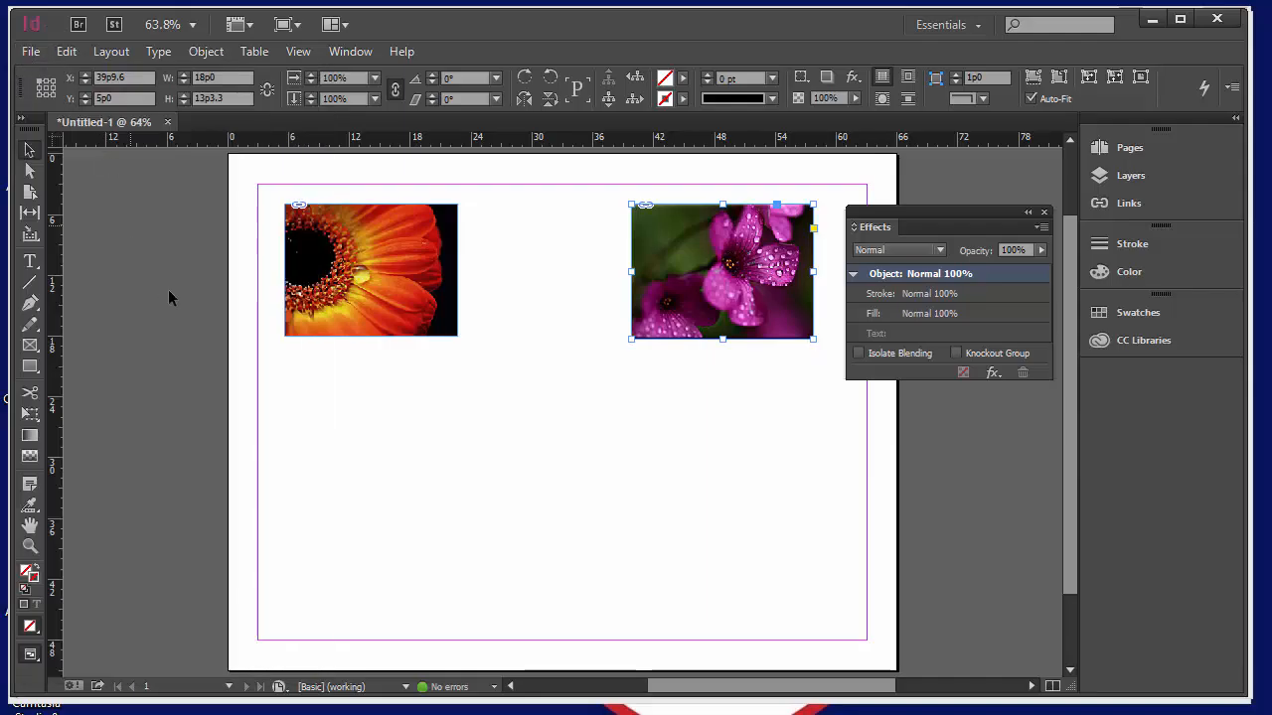
click(164, 309)
Step: Place flower03 in the middle of the page, about 27p2 wide by 17p0 high, and turn on Auto-Fit for it
click(31, 50)
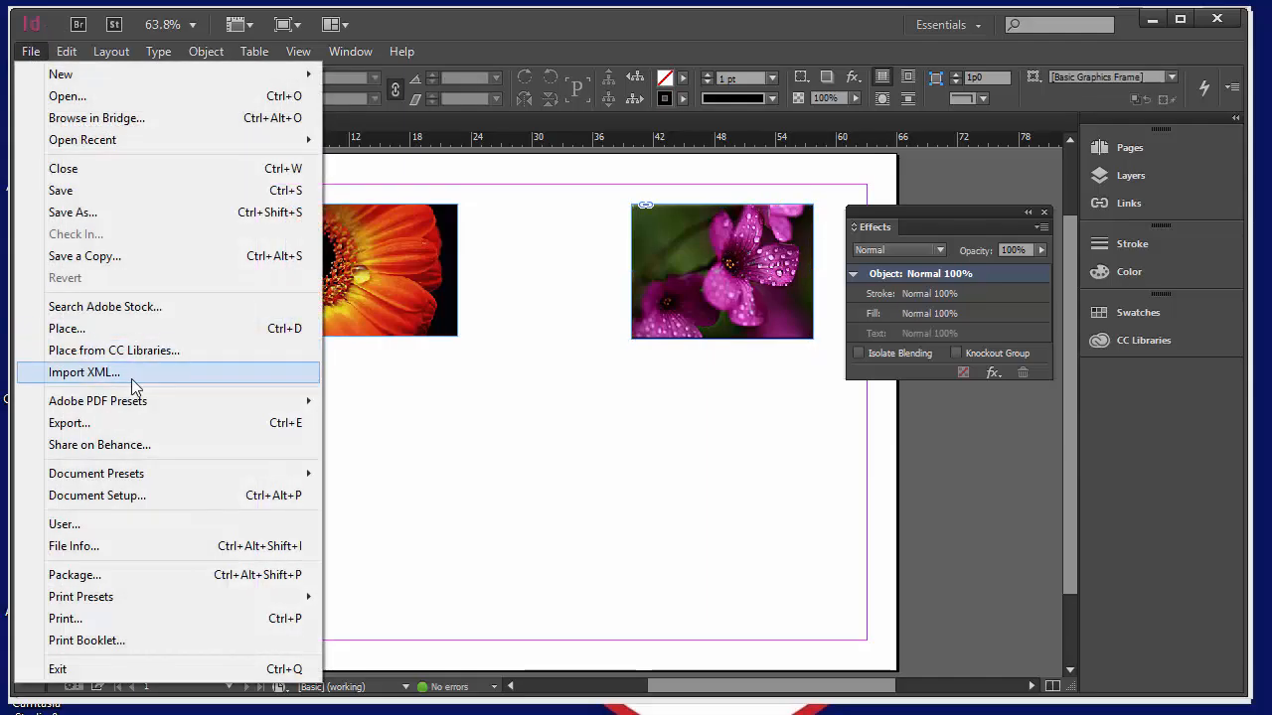
click(101, 329)
click(749, 378)
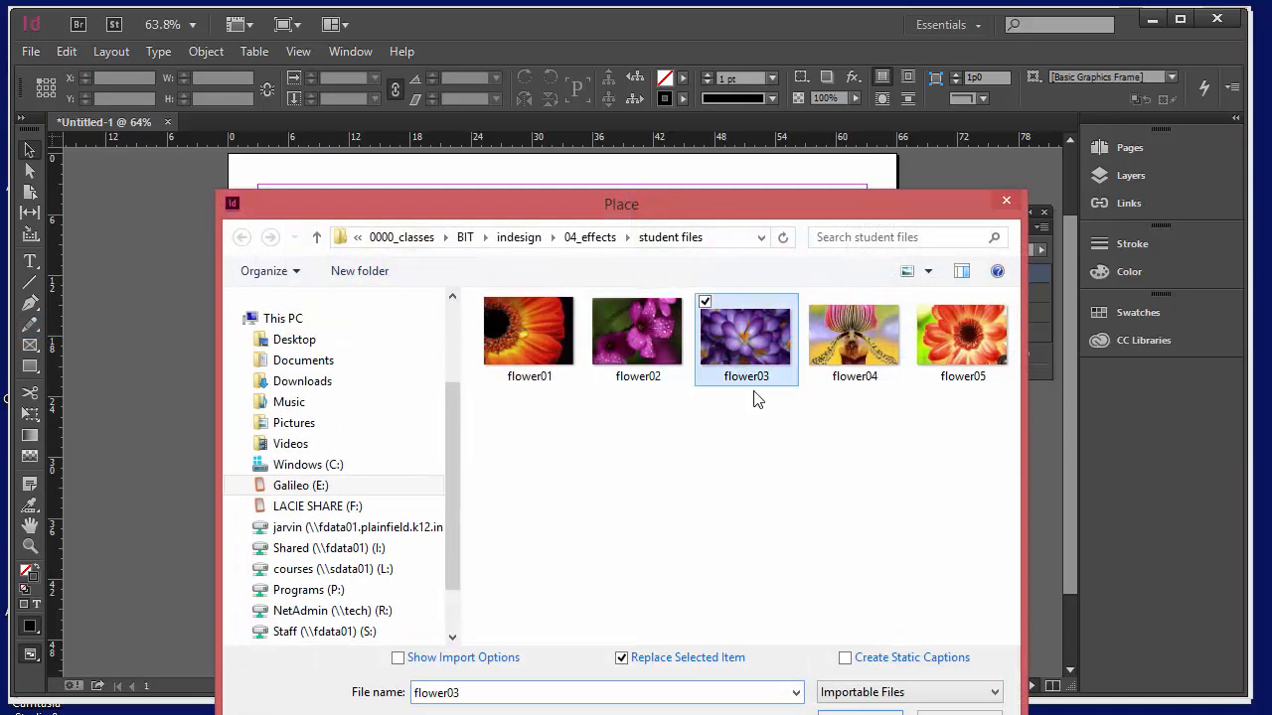
click(861, 714)
drag(408, 365, 686, 441)
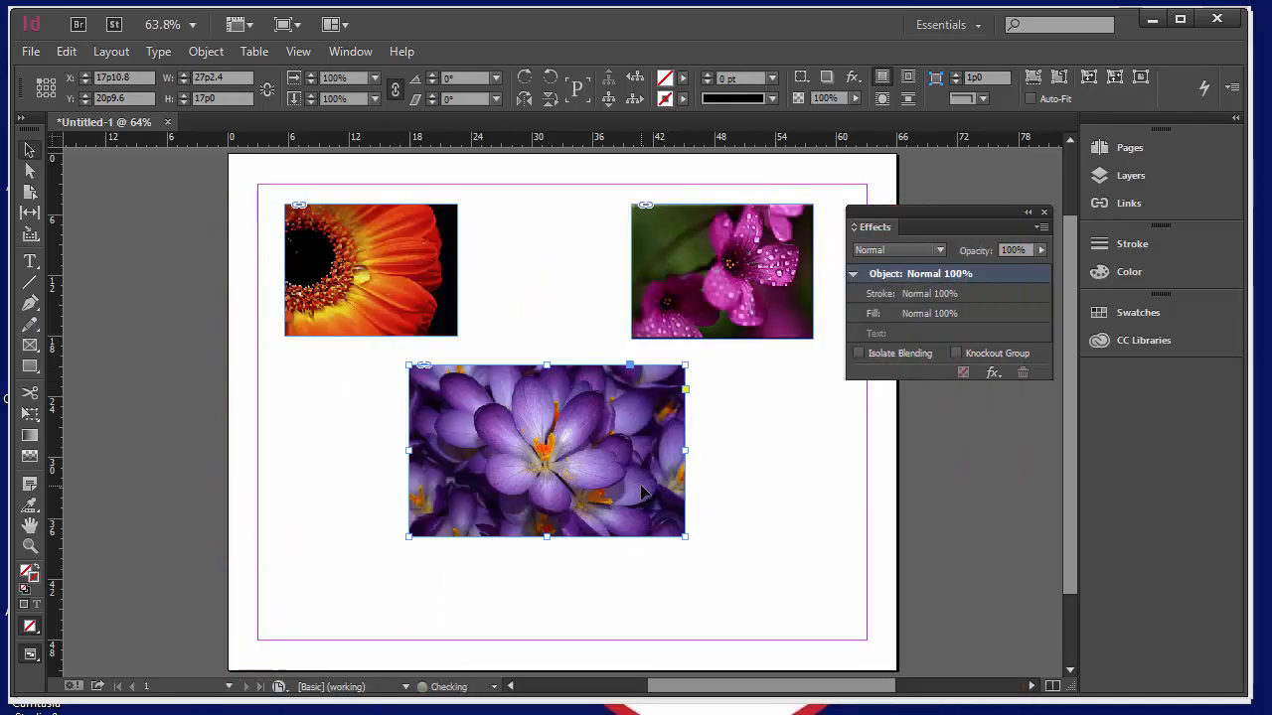
drag(646, 491, 663, 493)
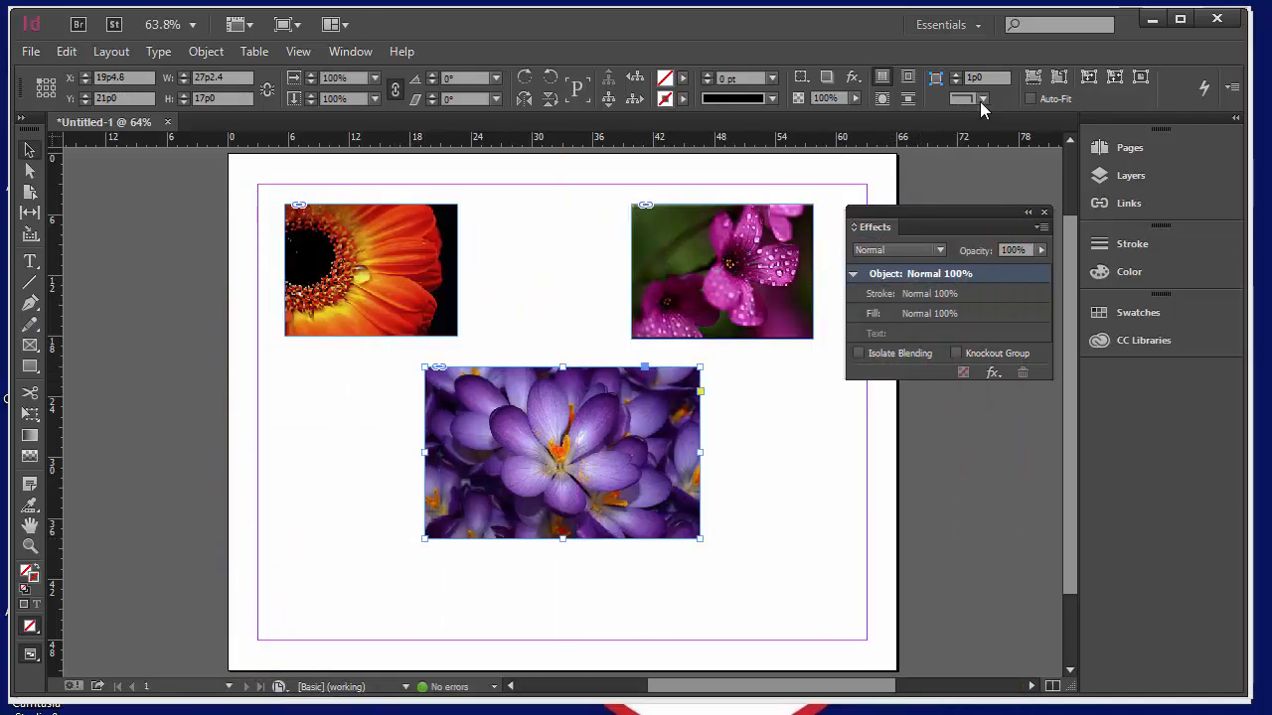
click(1031, 99)
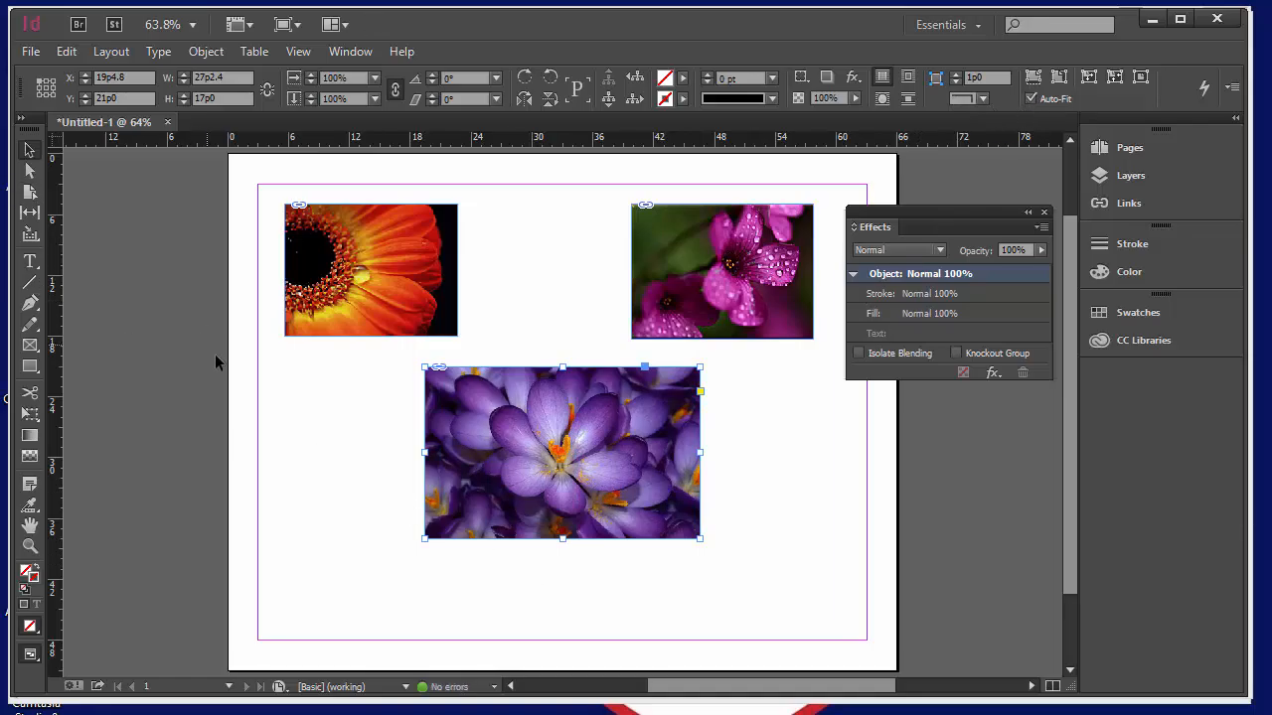
click(88, 237)
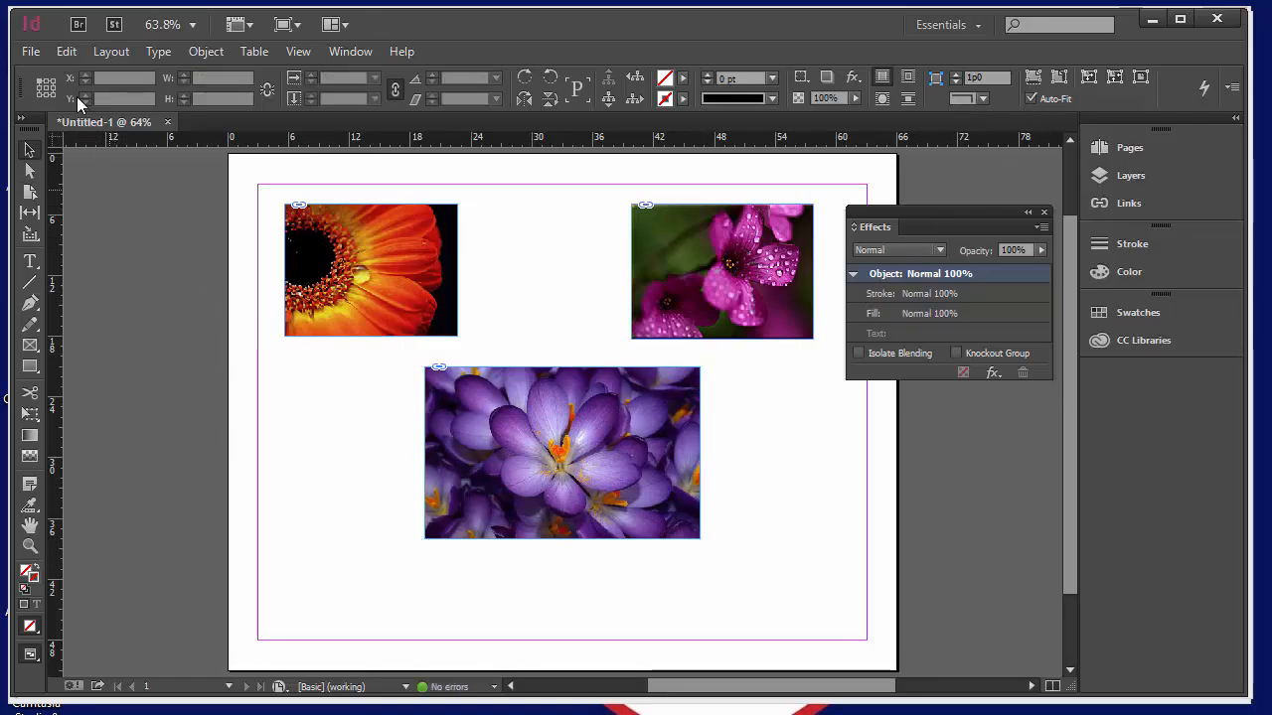
Step: Place flower04 in the page's lower-left corner, about 20p0 wide by 13p3 high, and turn on Auto-Fit for it
click(31, 51)
click(129, 328)
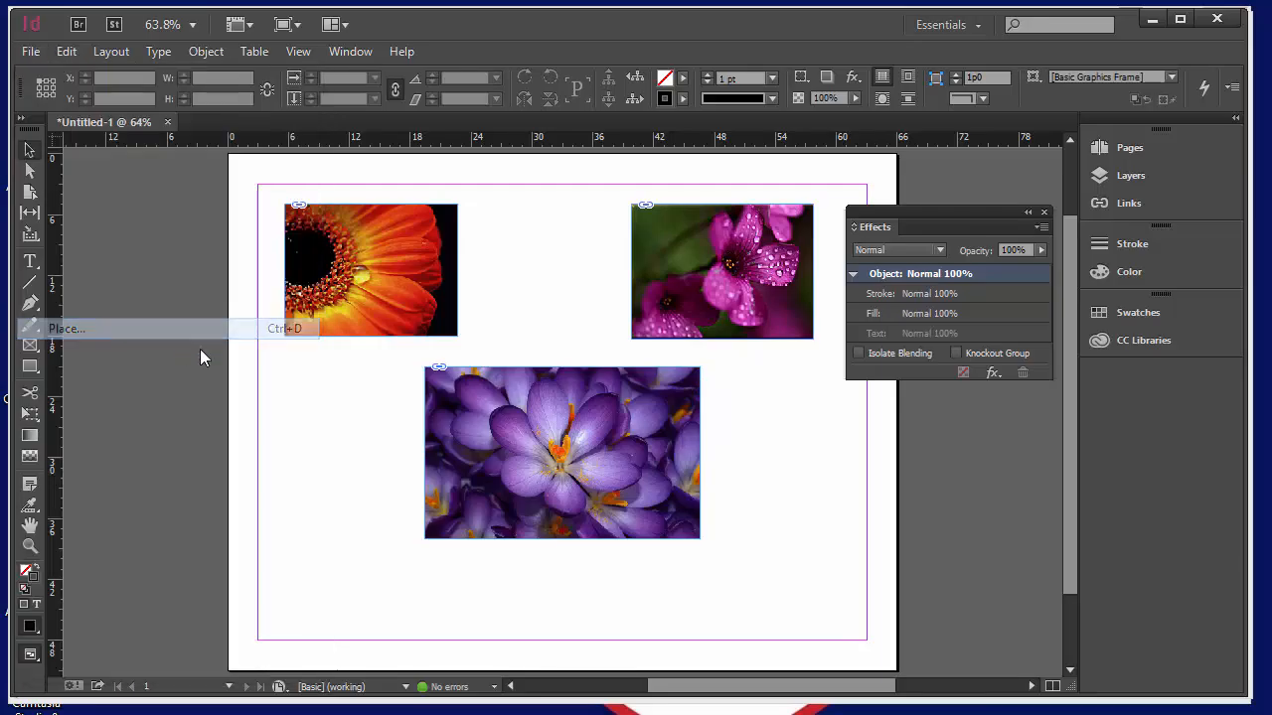
click(855, 337)
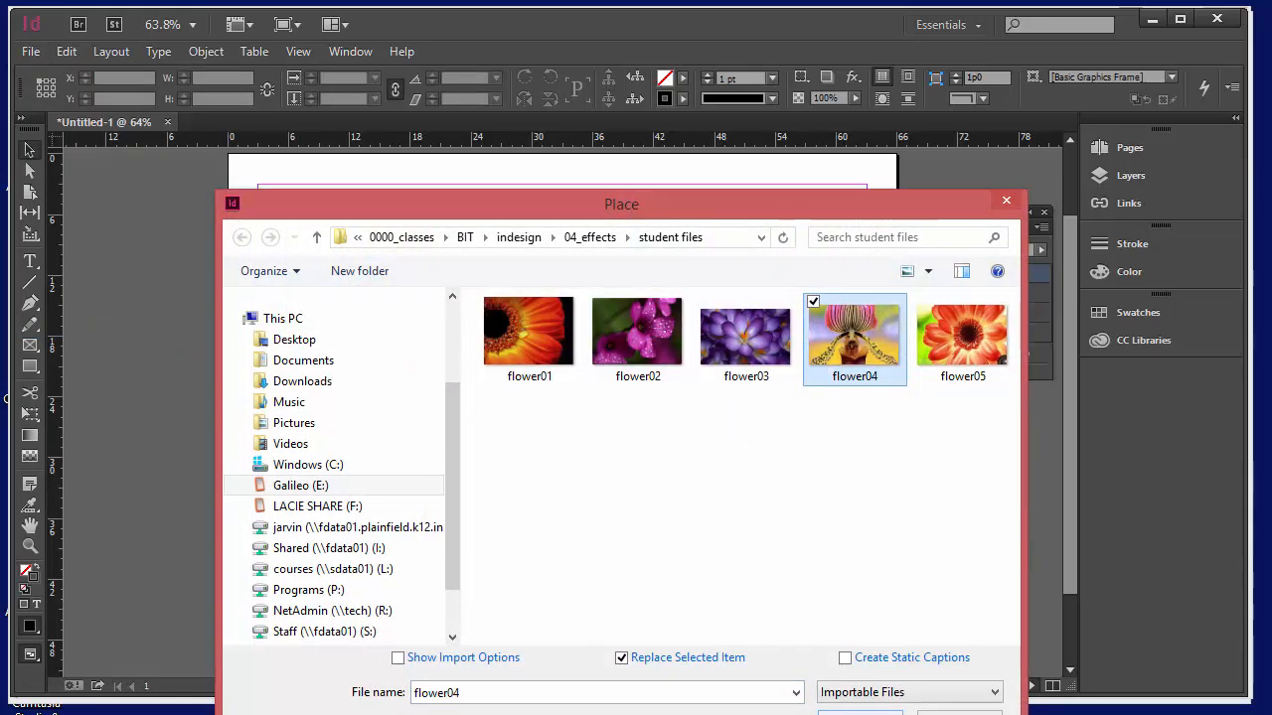
click(859, 713)
drag(284, 486, 488, 620)
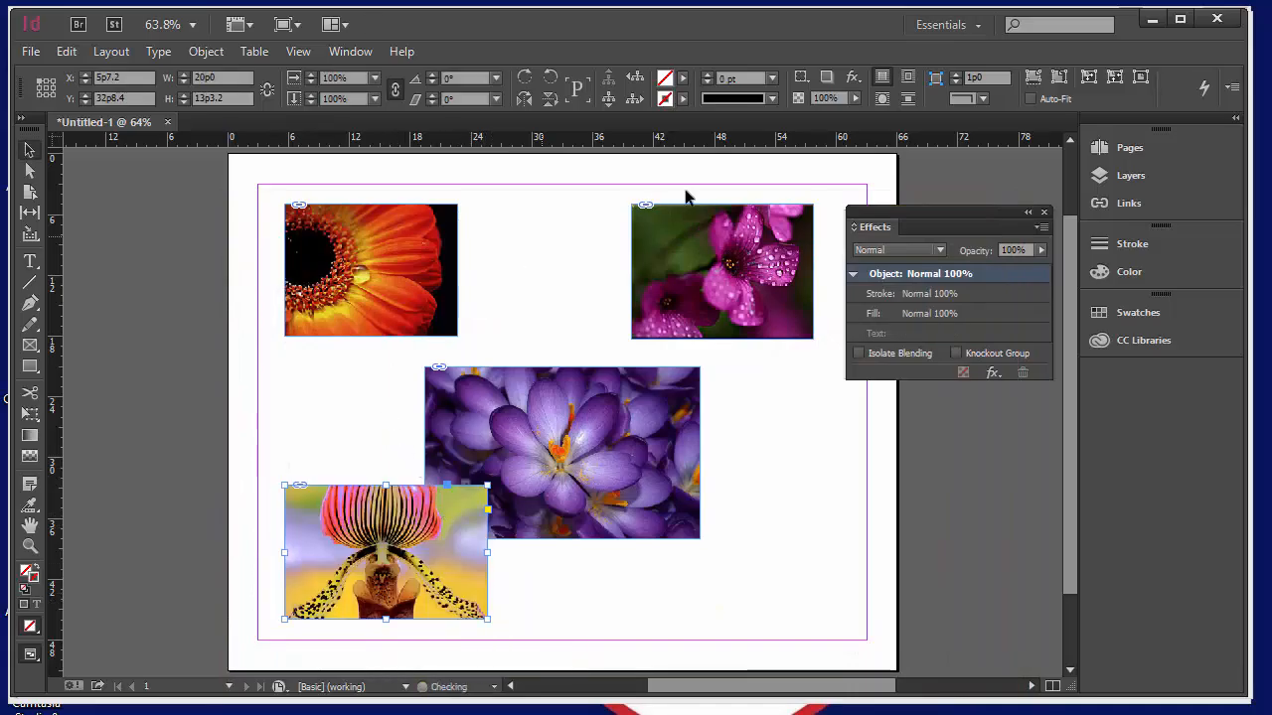
click(1030, 98)
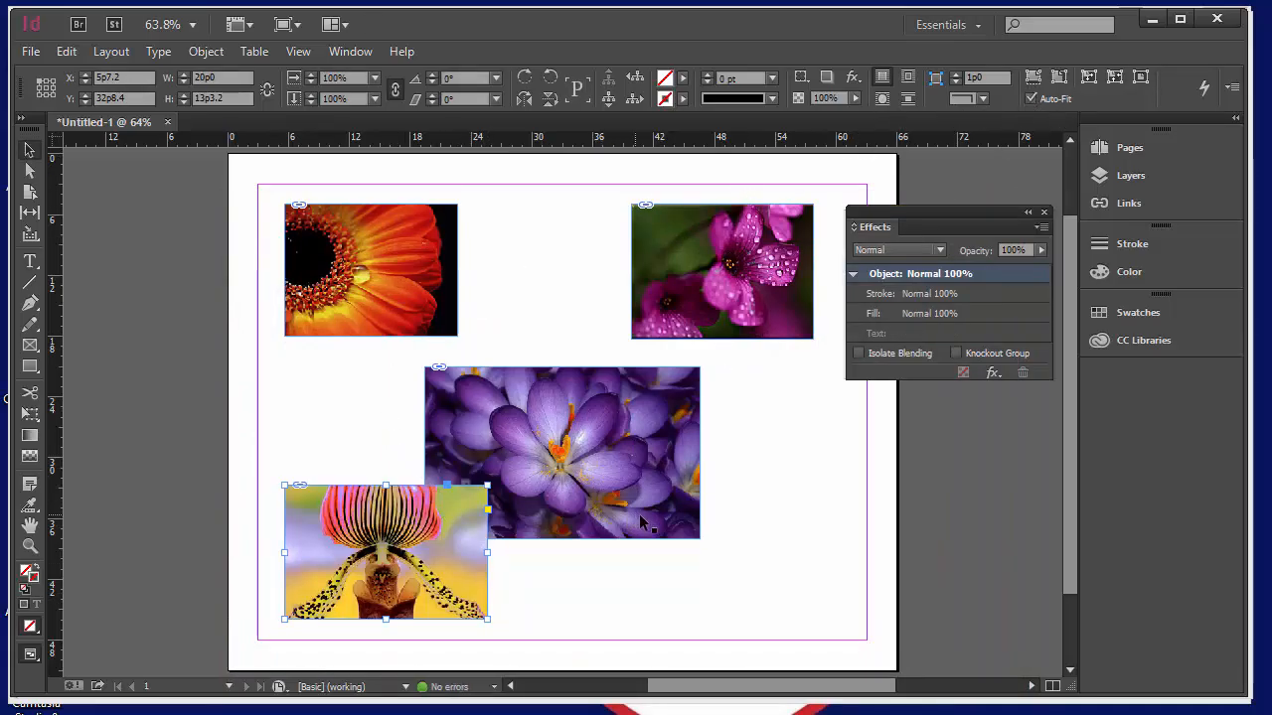
Step: Move the flower03 photo up toward the top photos and shift flower04 slightly down and left to reduce their overlap
click(647, 604)
drag(651, 537, 642, 506)
drag(432, 619, 425, 629)
click(586, 554)
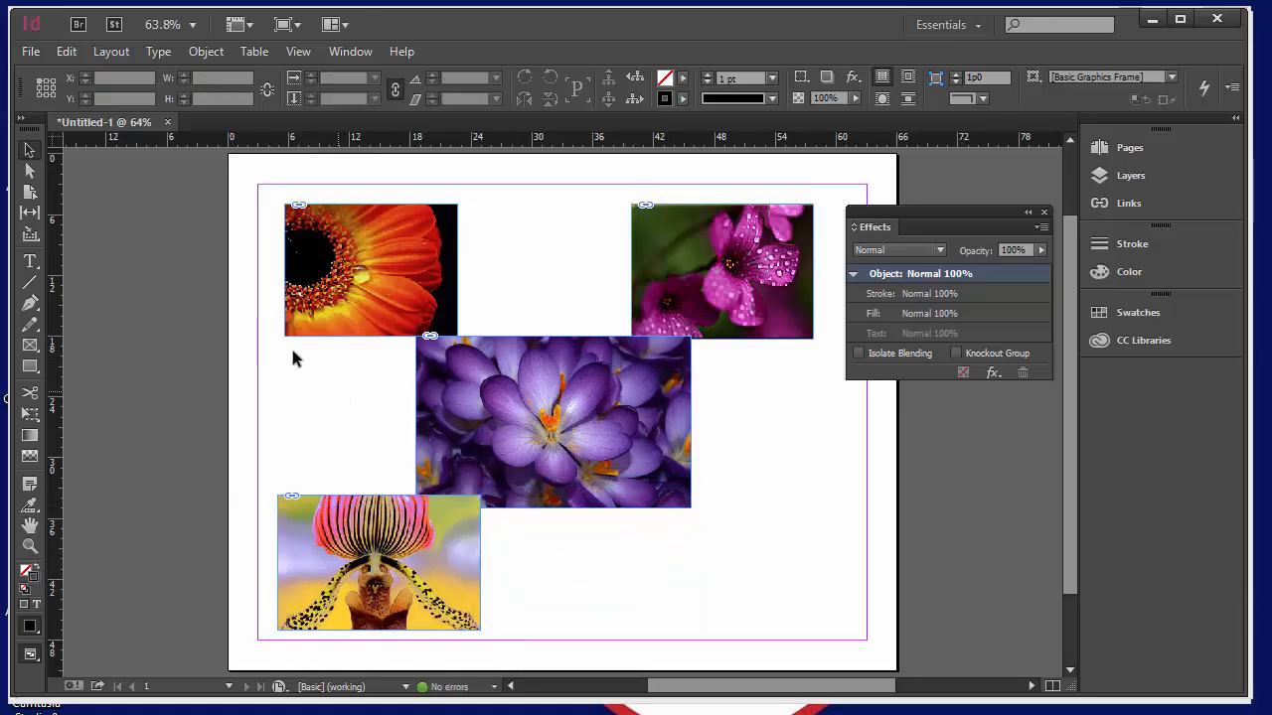
Step: Place flower05 in the page's lower-right corner, about 19p1 wide by 12p9 high, with Auto-Fit on
click(33, 51)
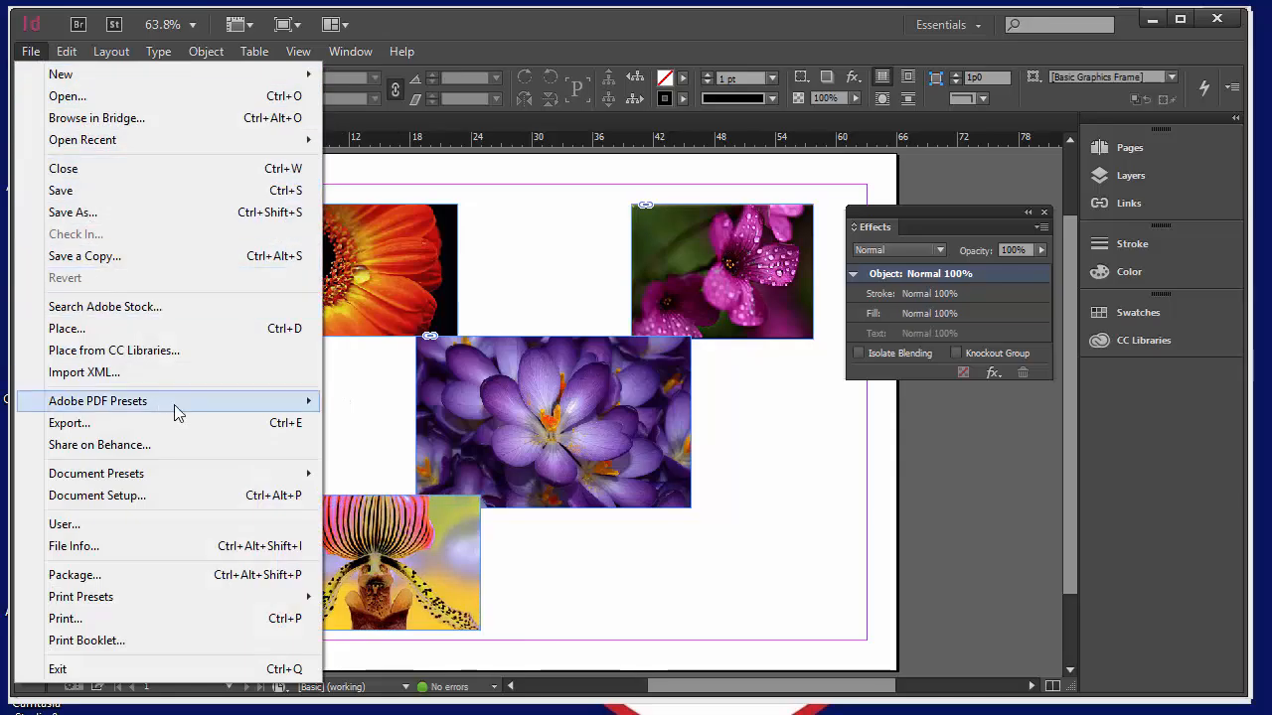
click(168, 329)
click(919, 383)
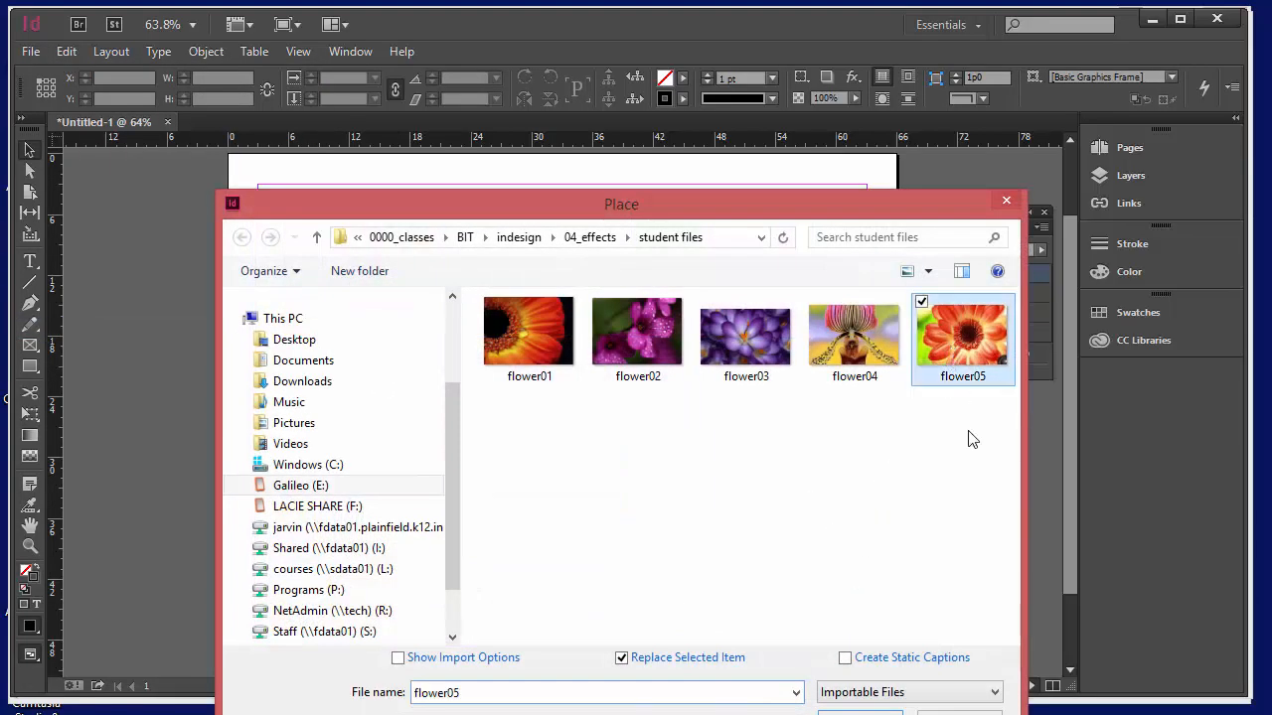
click(876, 713)
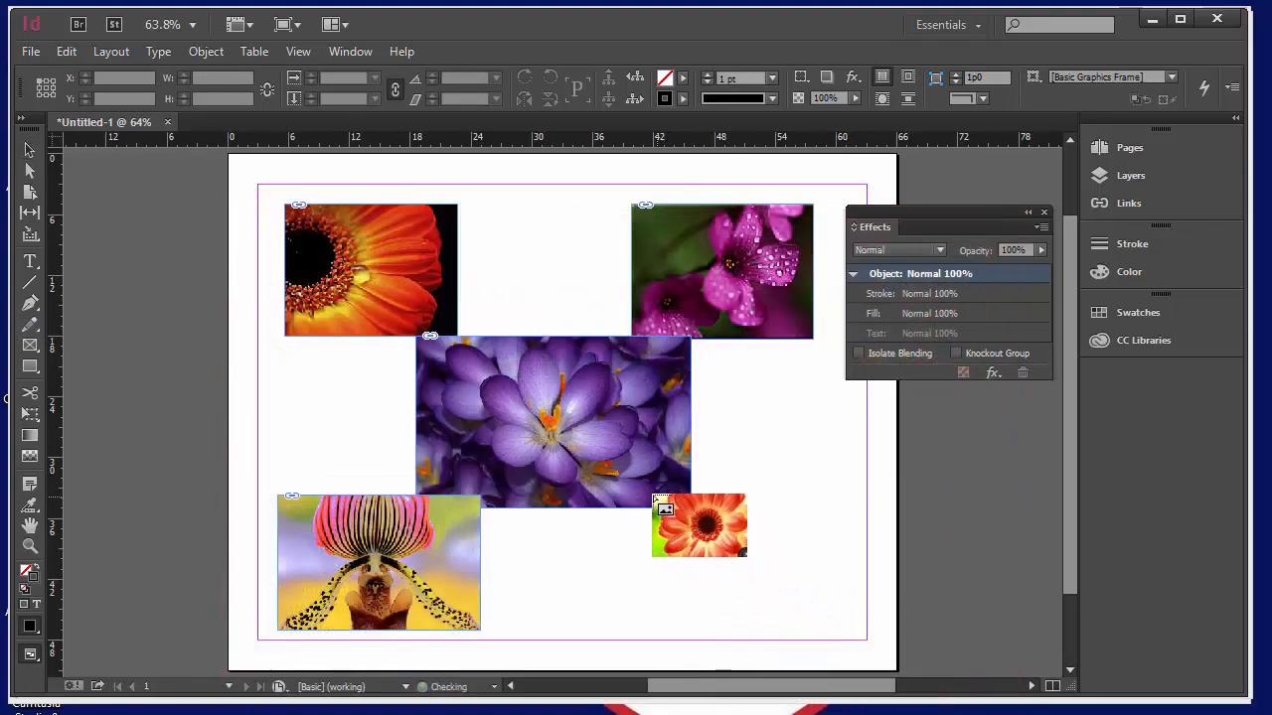
drag(653, 495, 845, 625)
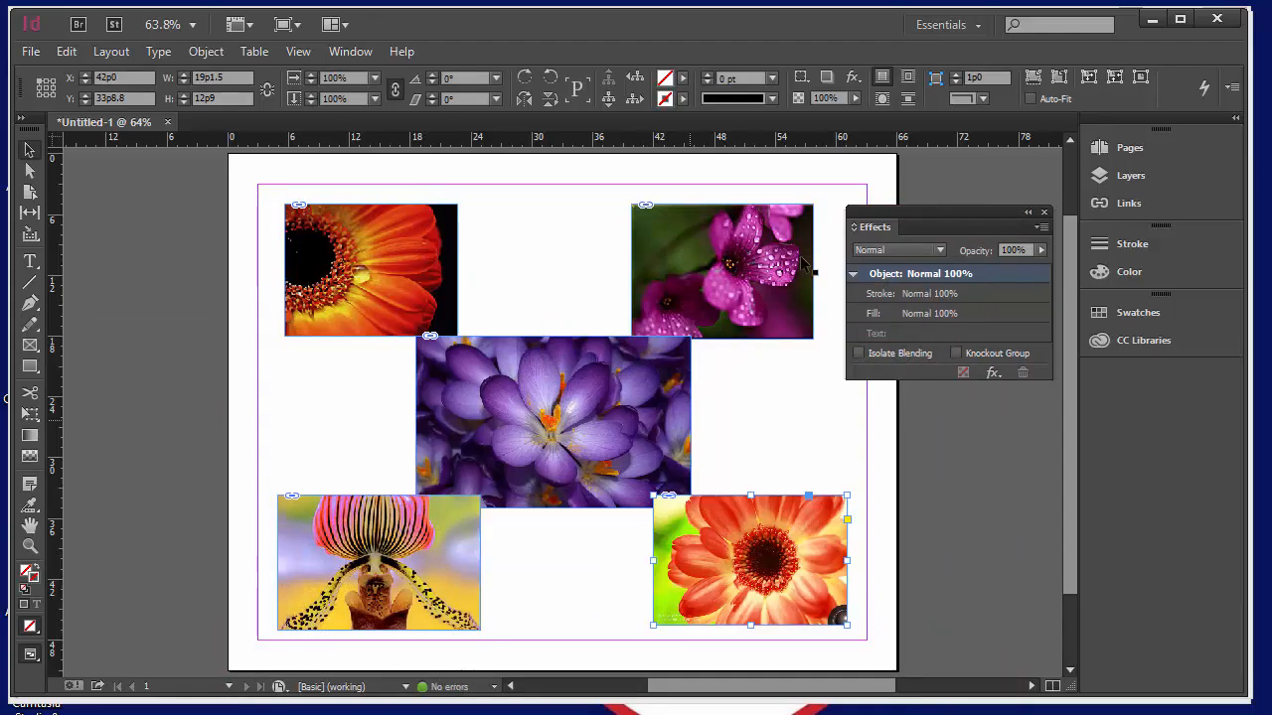
Step: Reposition all five photos, shifting the upper two toward the page corners, centring flower03 and raising the lower two slightly
click(343, 428)
drag(389, 278, 377, 264)
drag(684, 298, 716, 287)
drag(586, 435, 595, 413)
drag(763, 591, 757, 583)
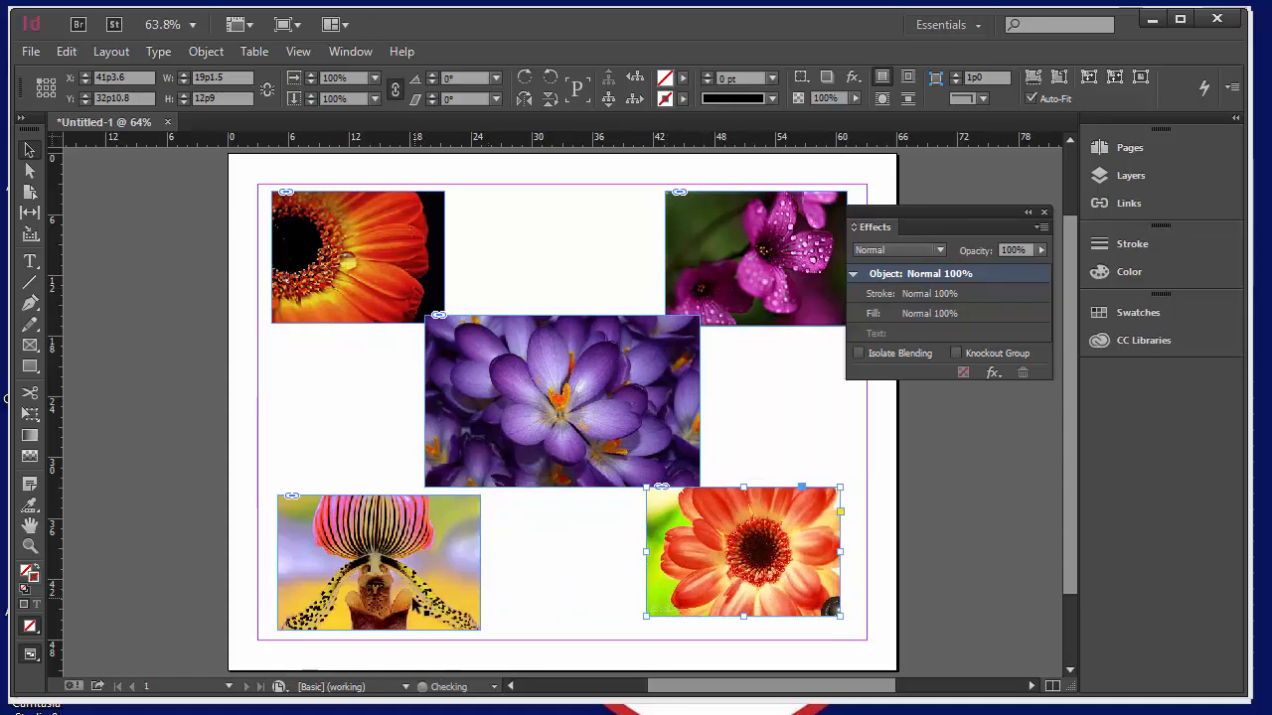
drag(434, 600, 433, 586)
click(179, 458)
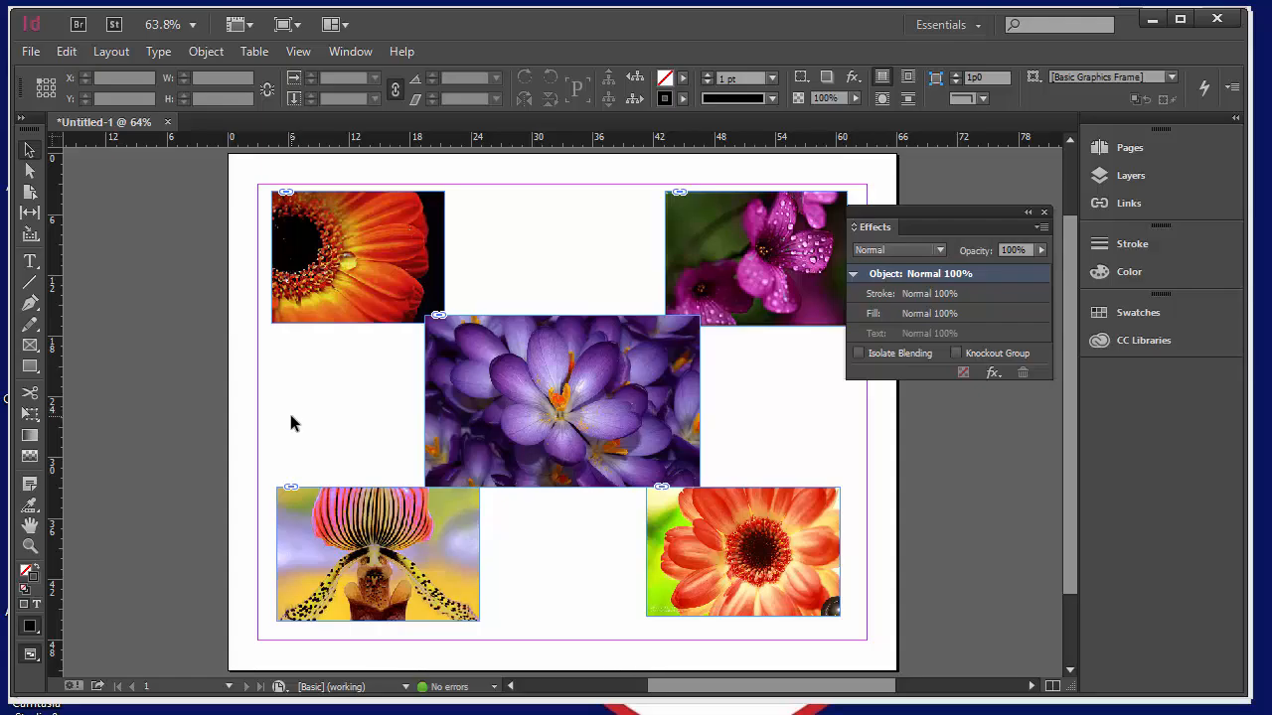
Step: Add a Drop Shadow effect to the orange flower photo in the page's upper-left corner, with the preview in view
click(355, 314)
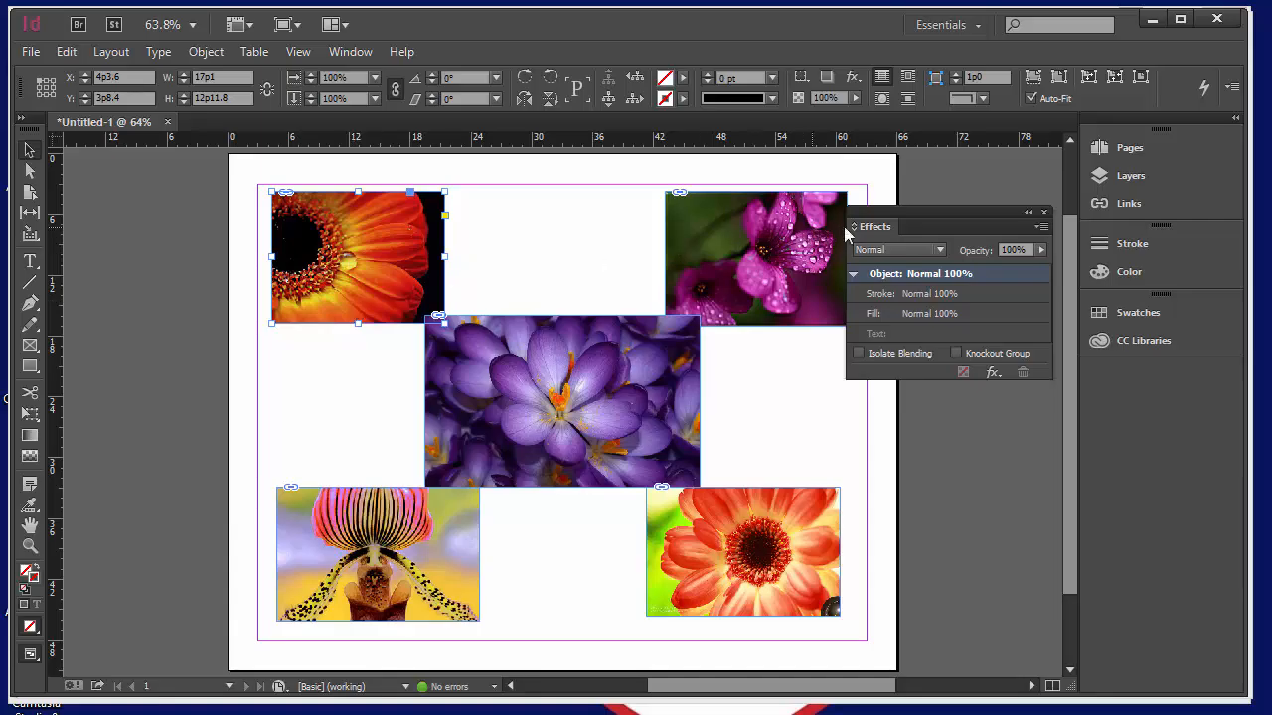
drag(889, 217, 533, 183)
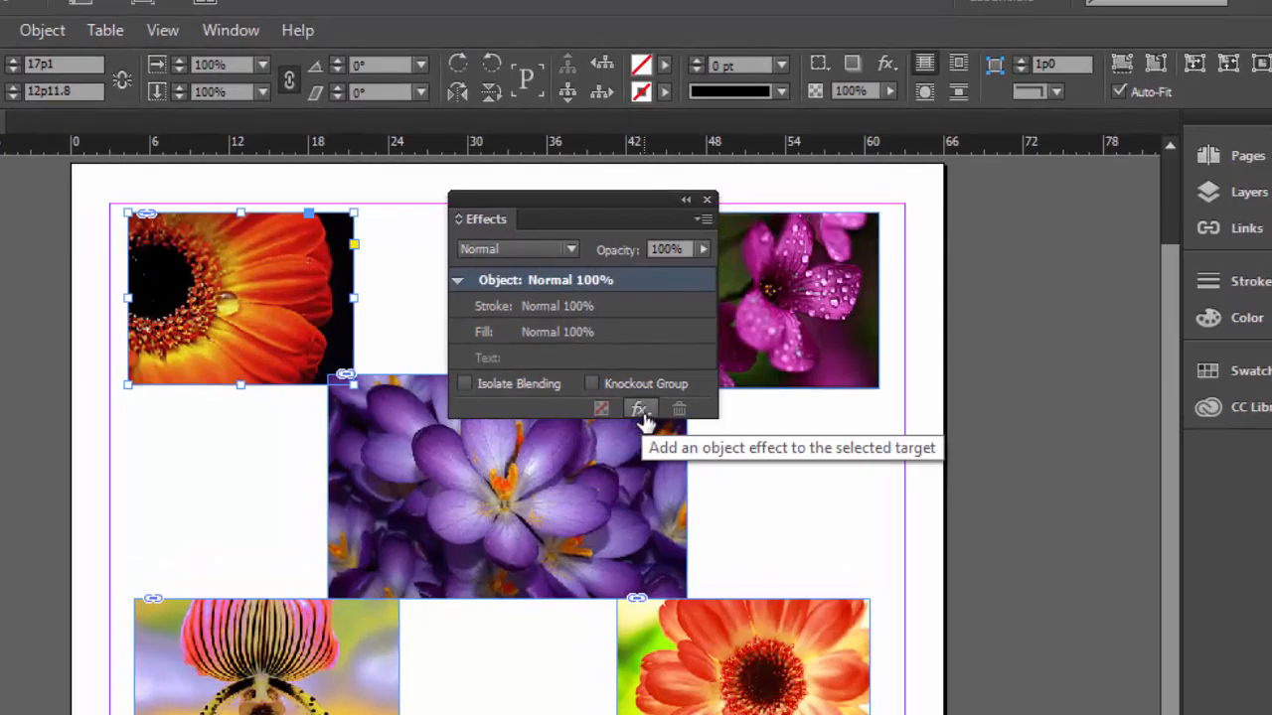
click(641, 411)
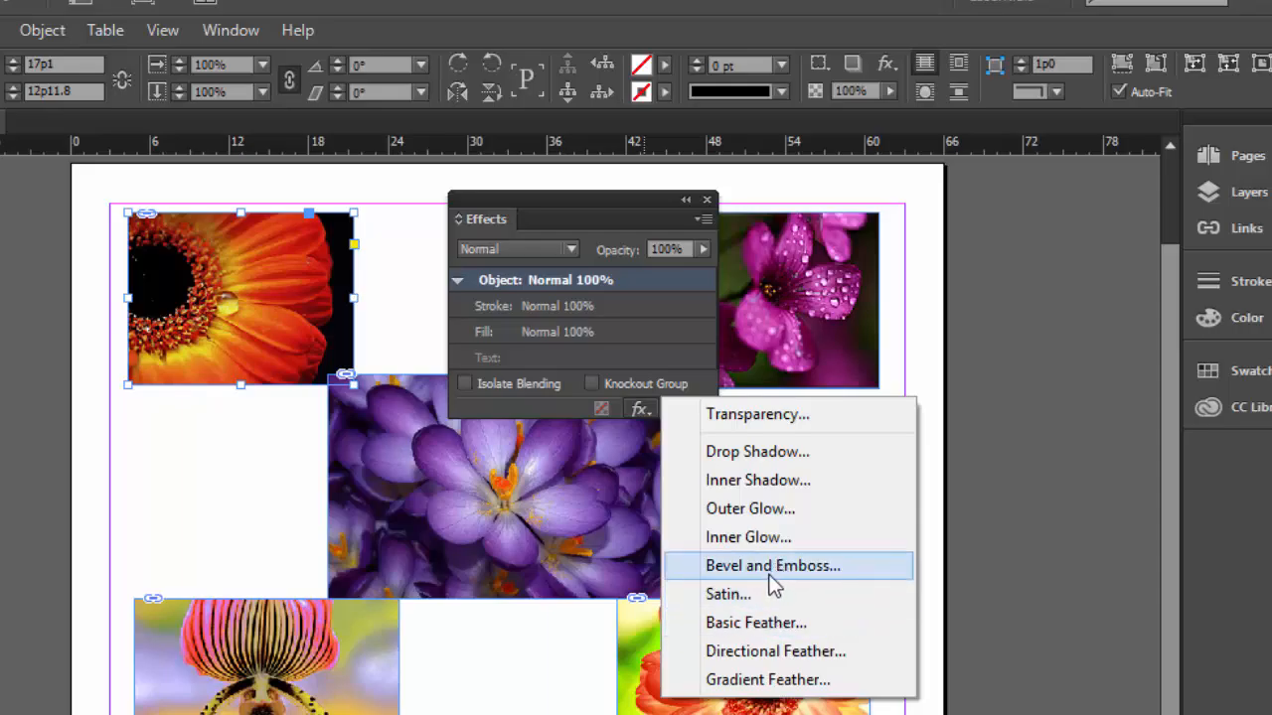
click(791, 459)
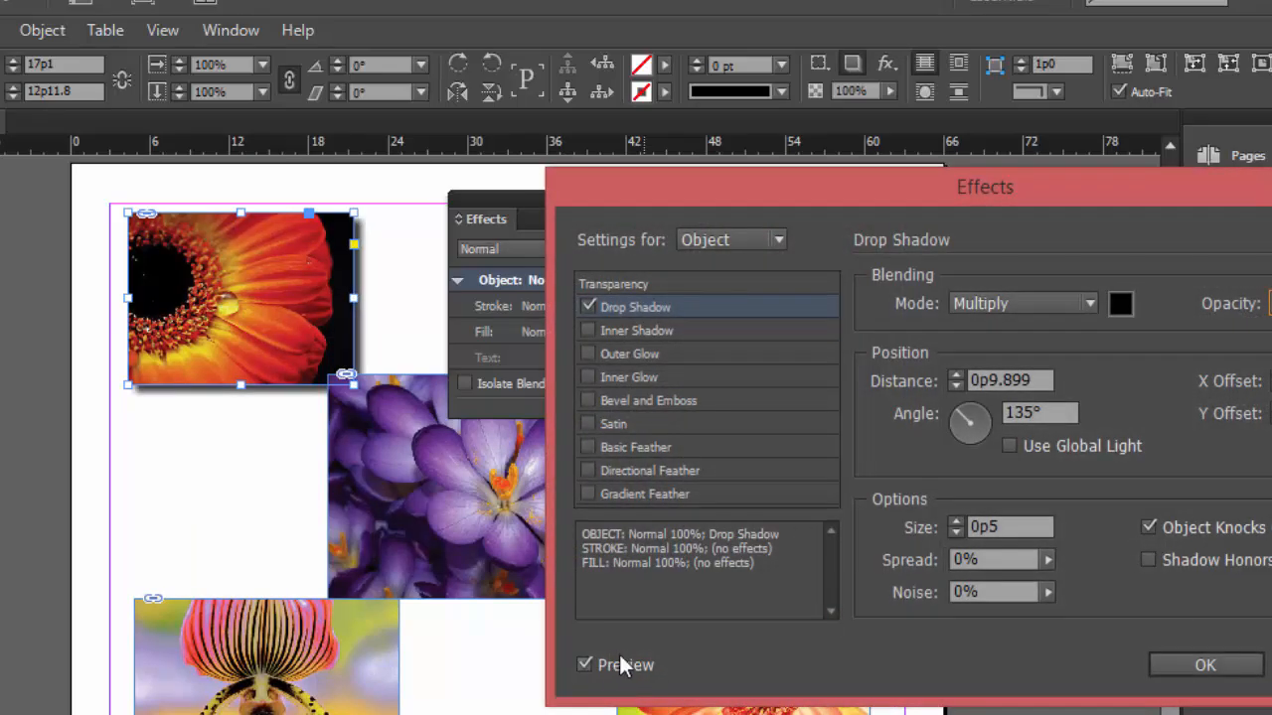
drag(1002, 179, 920, 201)
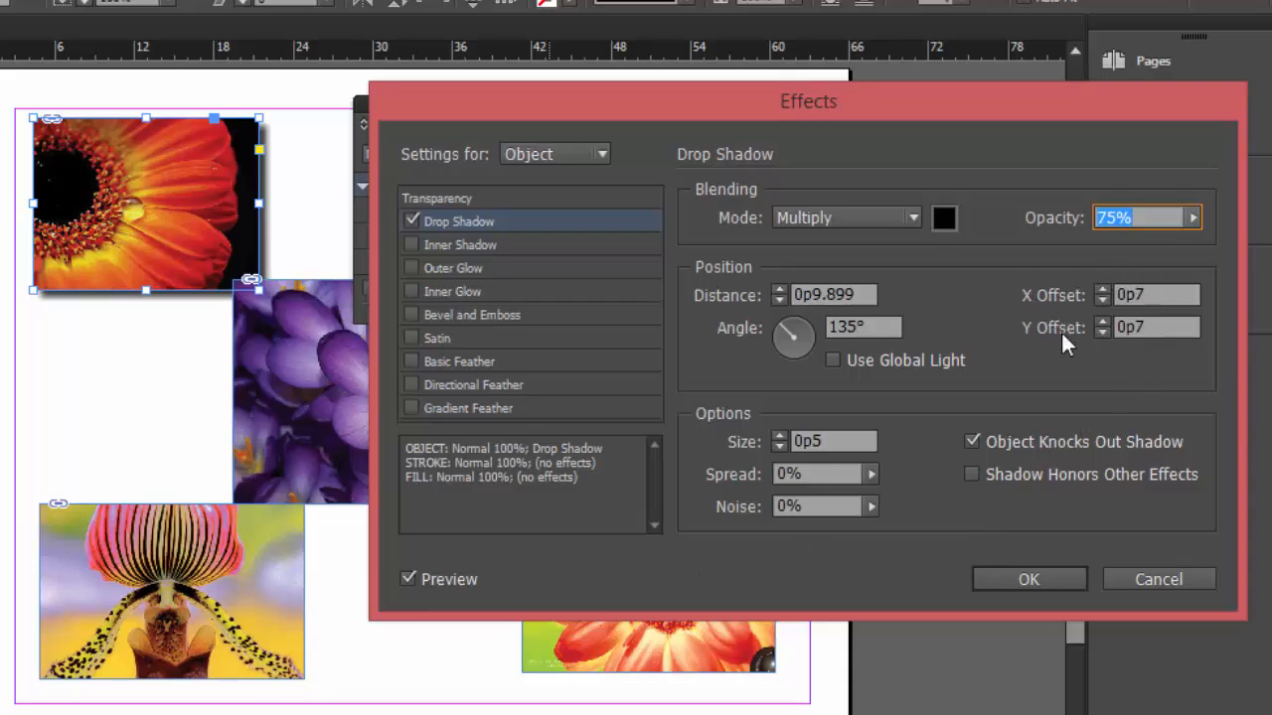
Step: Set the drop shadow's X offset to 1p0 and its Y offset to 1p1
click(1103, 300)
click(1103, 300)
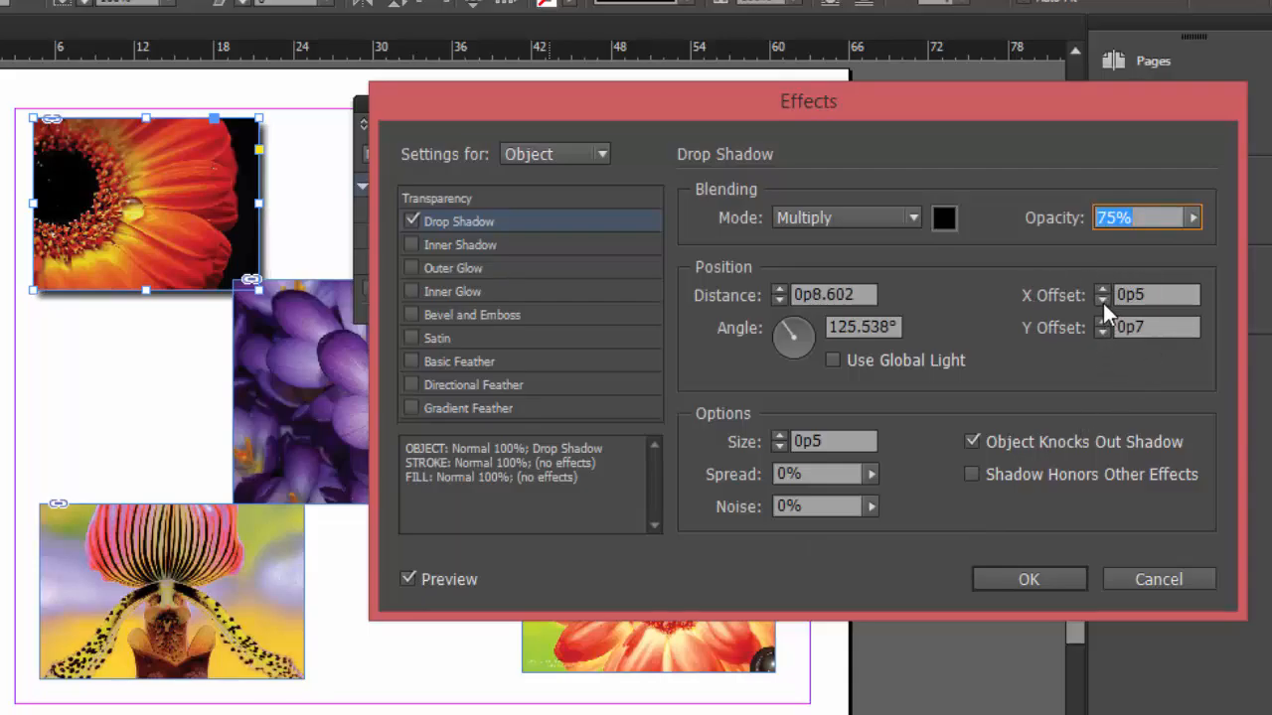
click(1103, 289)
click(1103, 289)
click(1102, 290)
click(1102, 289)
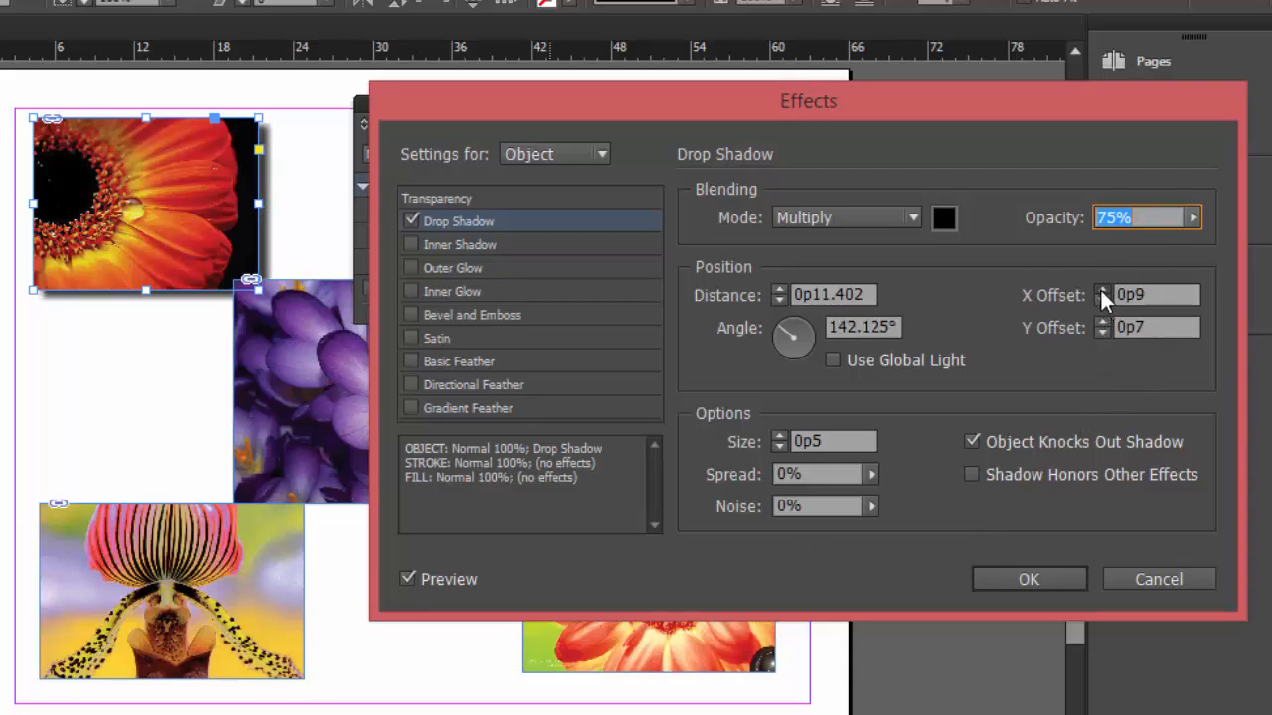
click(1102, 289)
click(1102, 290)
click(1102, 289)
click(1102, 320)
click(1102, 320)
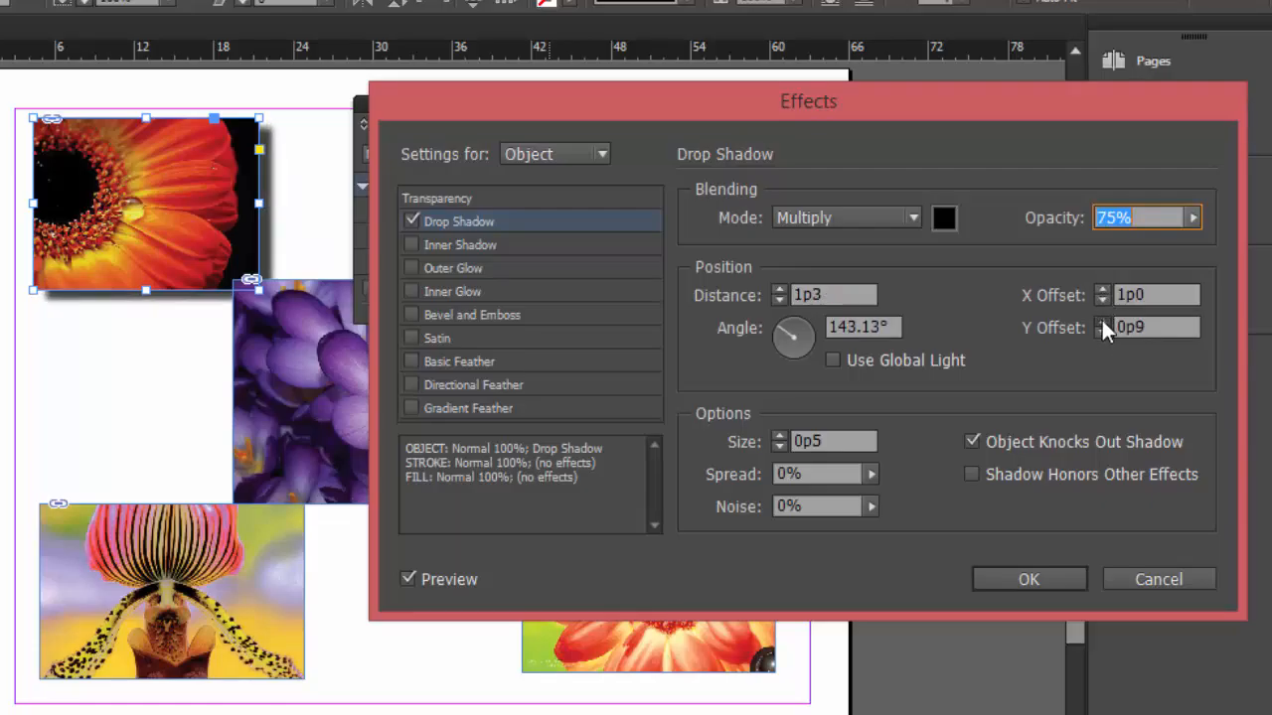
click(1102, 320)
click(1102, 320)
click(1101, 319)
click(1101, 320)
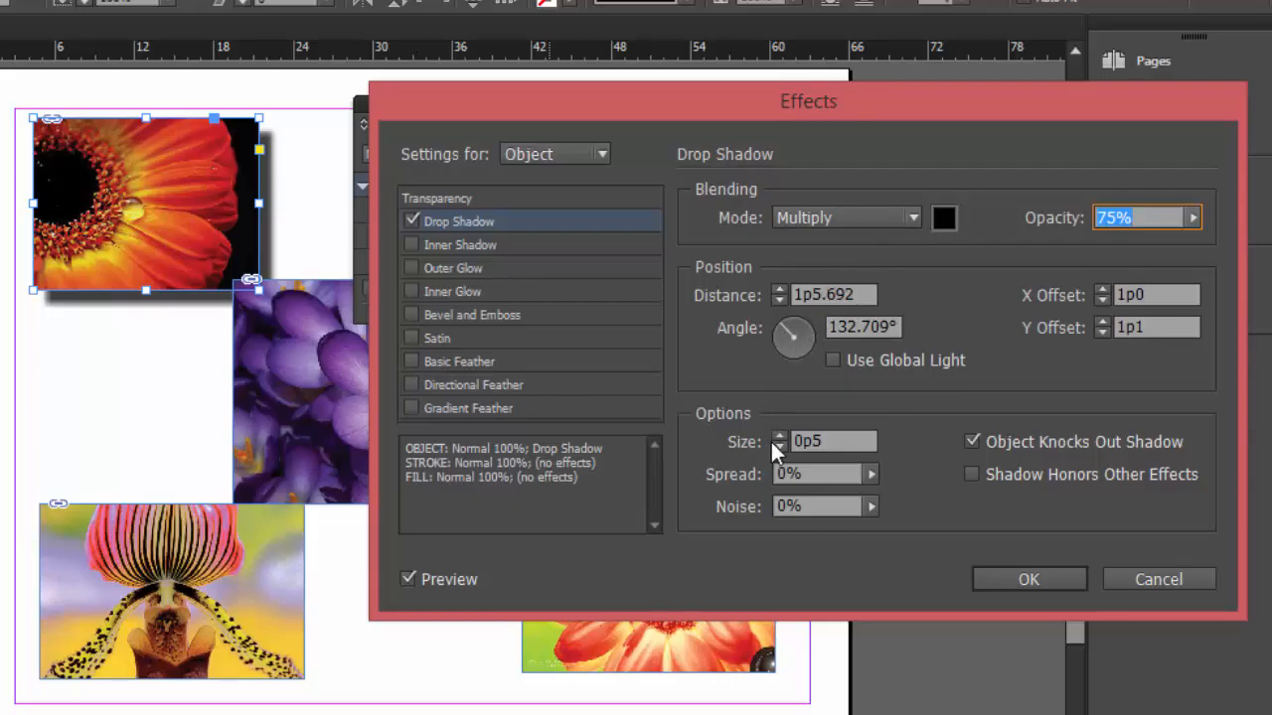
Step: Set the drop shadow's noise to 43% and apply the effect to the orange flower photo
click(832, 509)
click(874, 507)
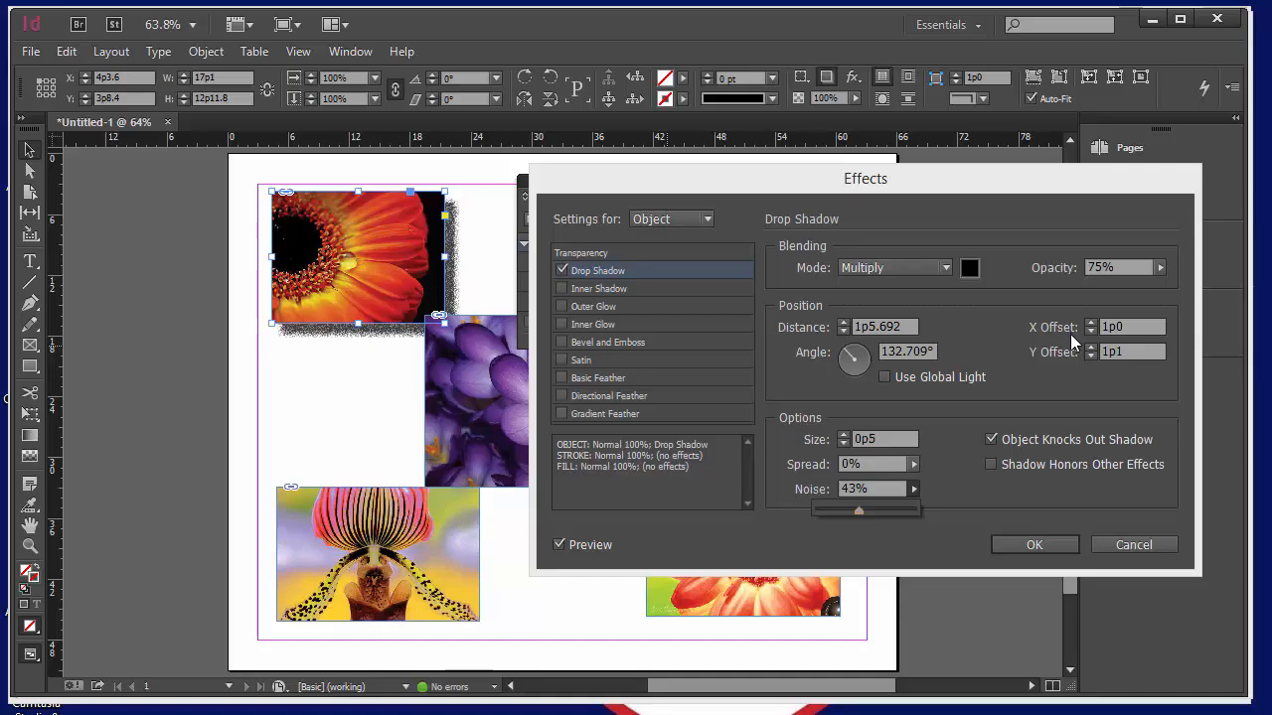
click(1062, 543)
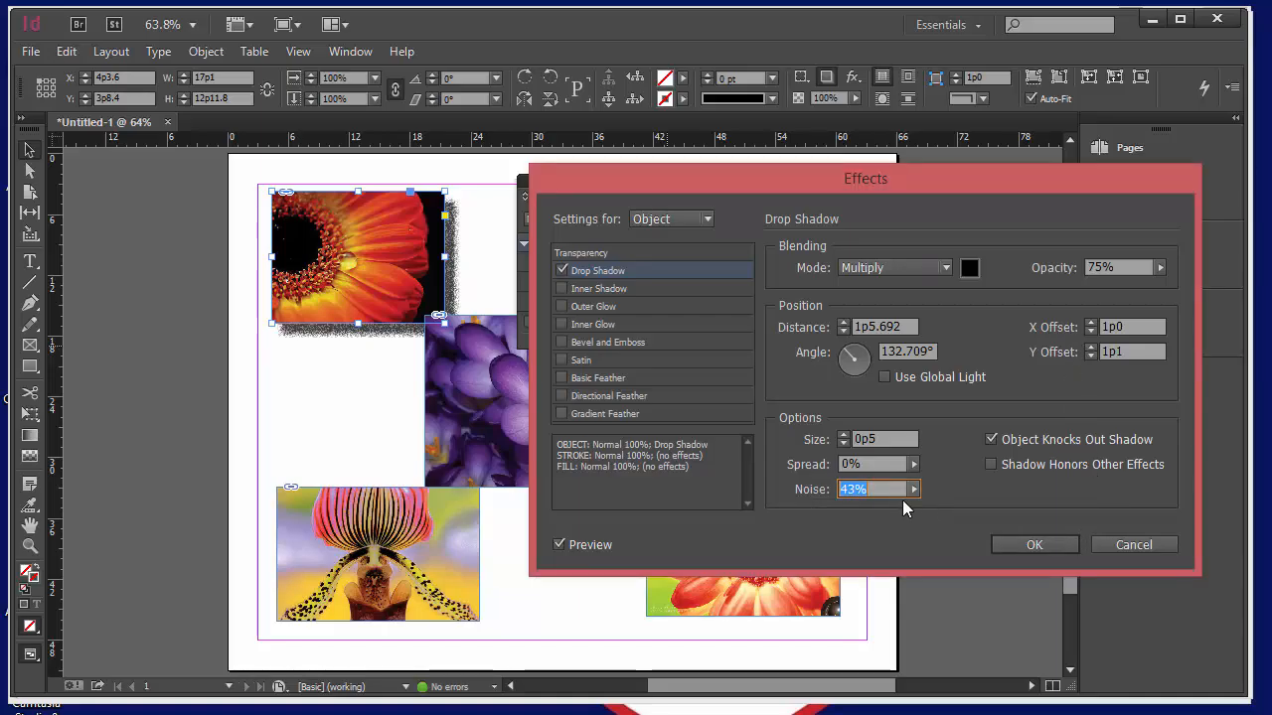
click(1060, 542)
click(1034, 545)
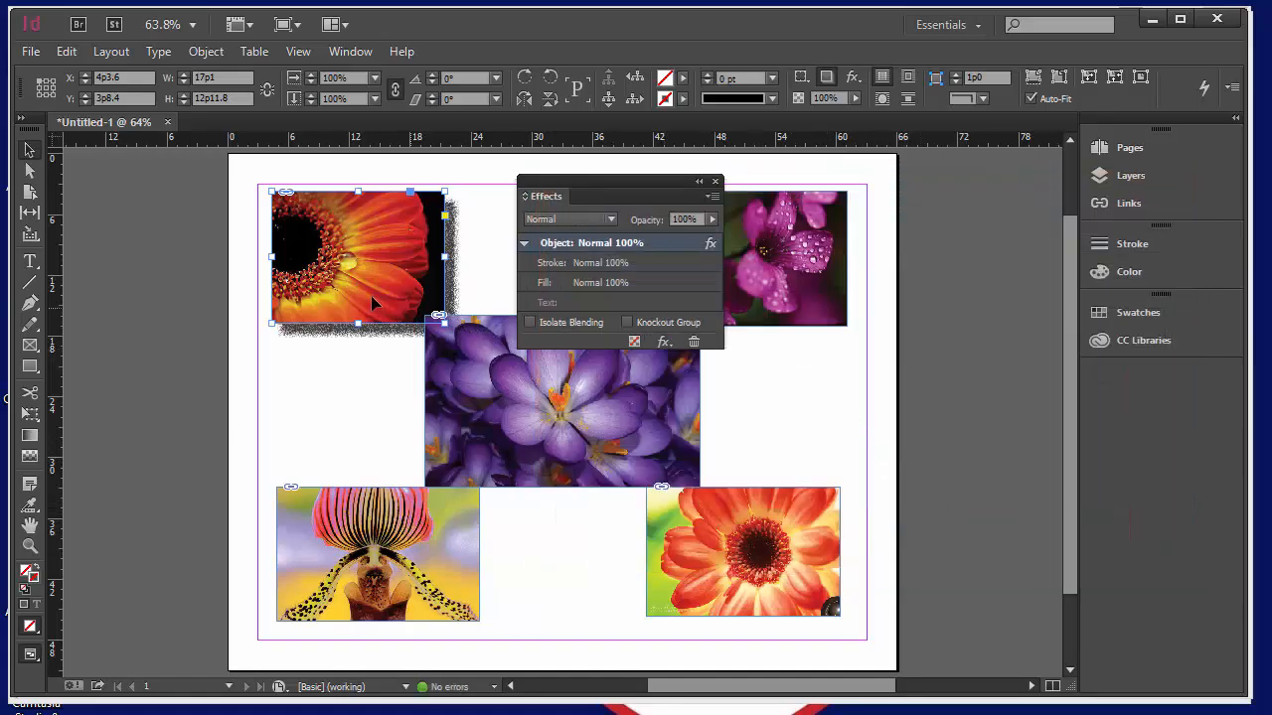
Step: Add an Outer Glow effect to the magenta flower photo in the page's upper-right corner, keeping the photo in view
drag(614, 189, 932, 353)
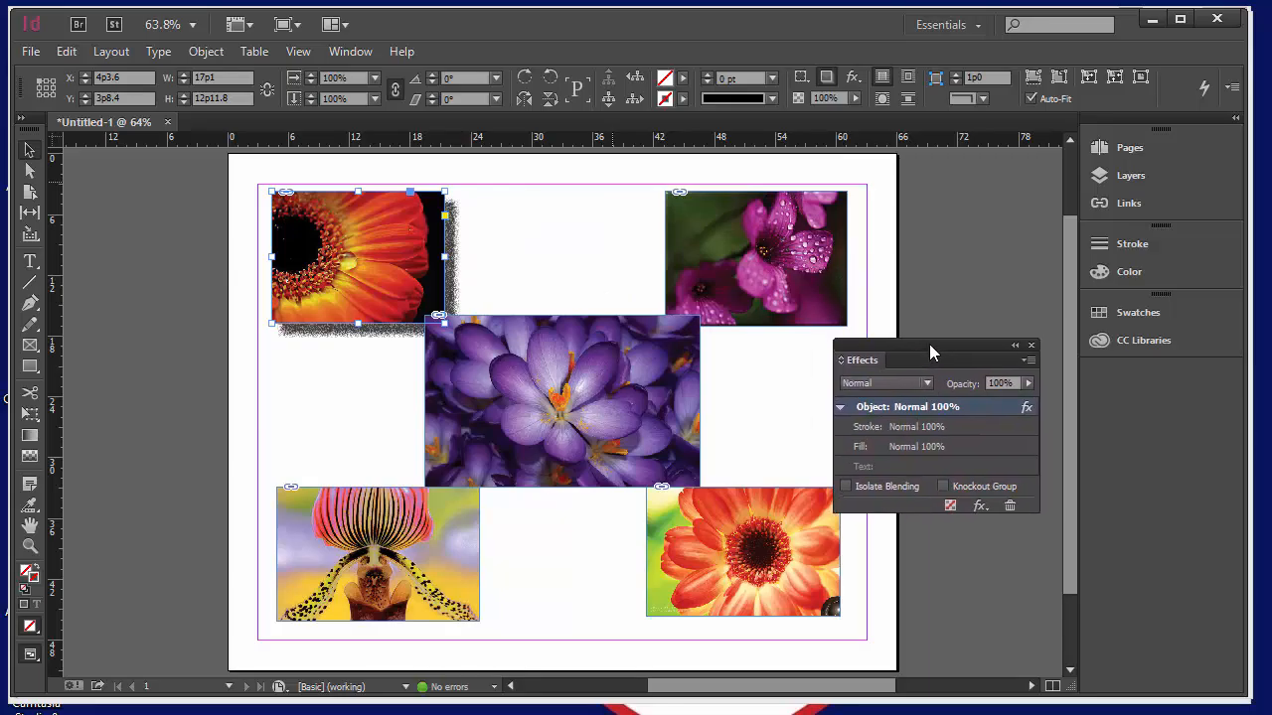
click(823, 318)
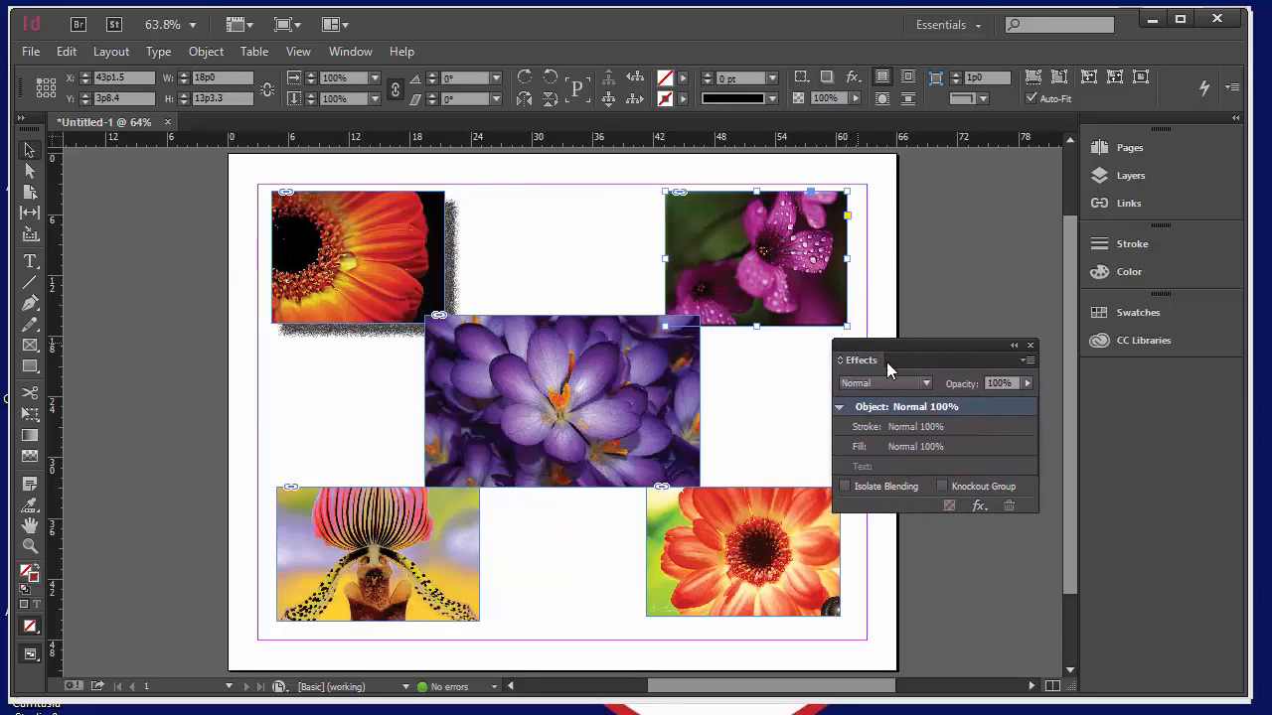
click(980, 506)
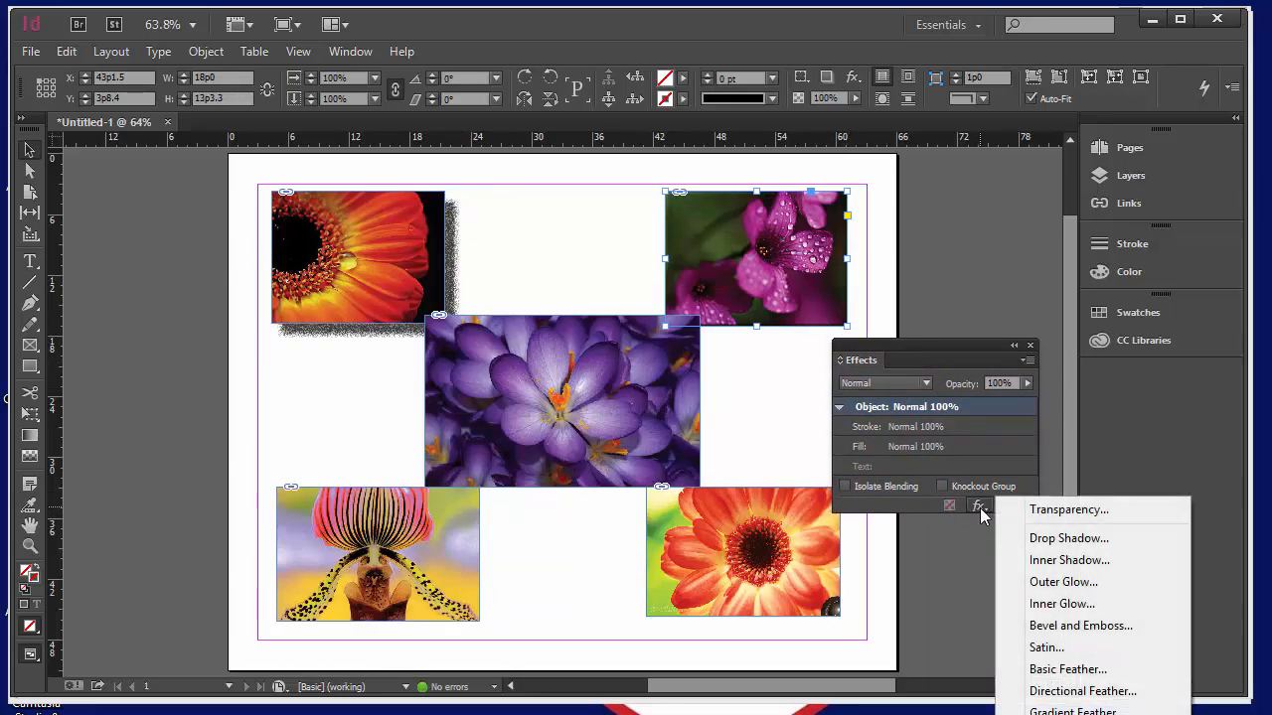
click(1064, 583)
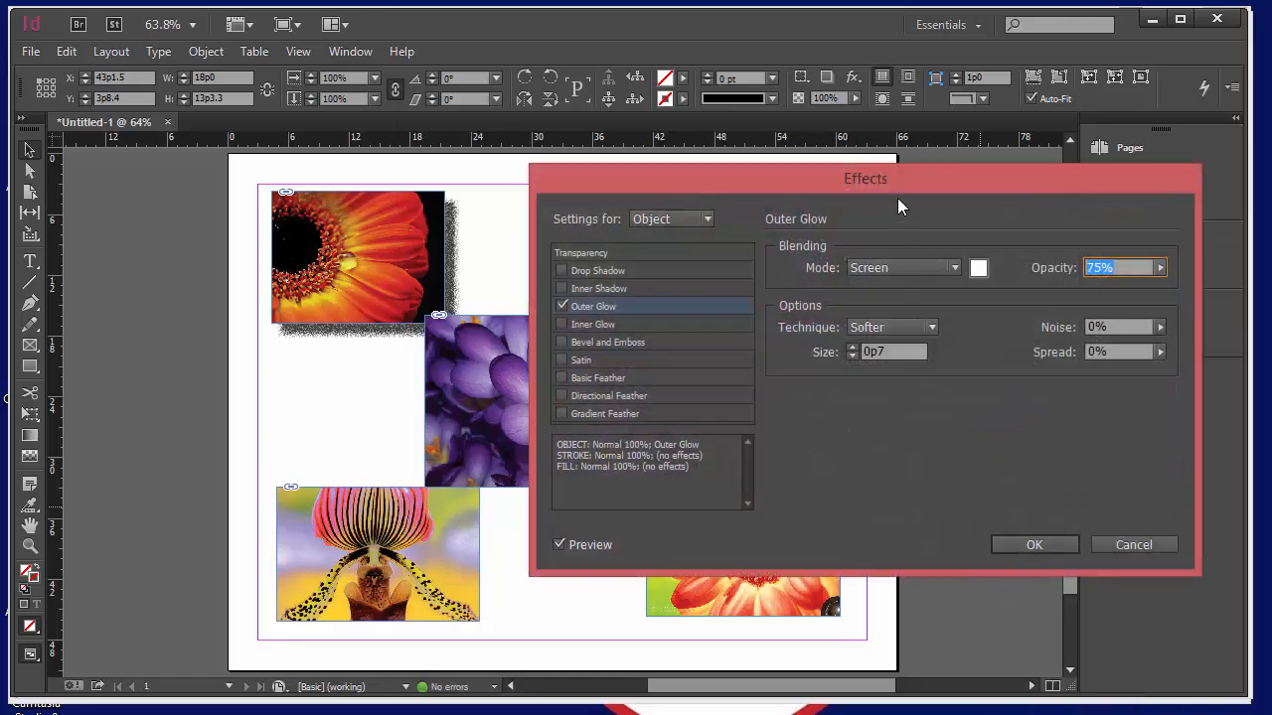
drag(897, 184, 1069, 294)
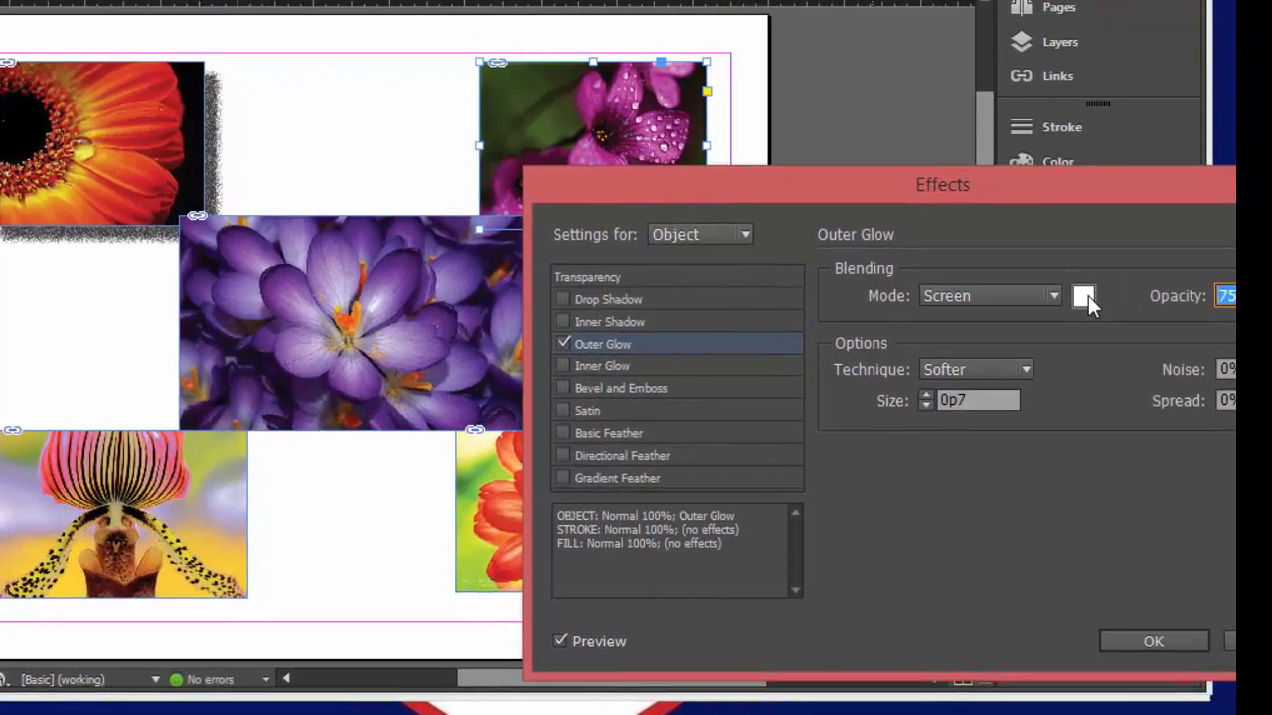
Step: Set the outer glow's colour to the magenta swatch C=0 M=100 Y=0 K=0
click(1084, 298)
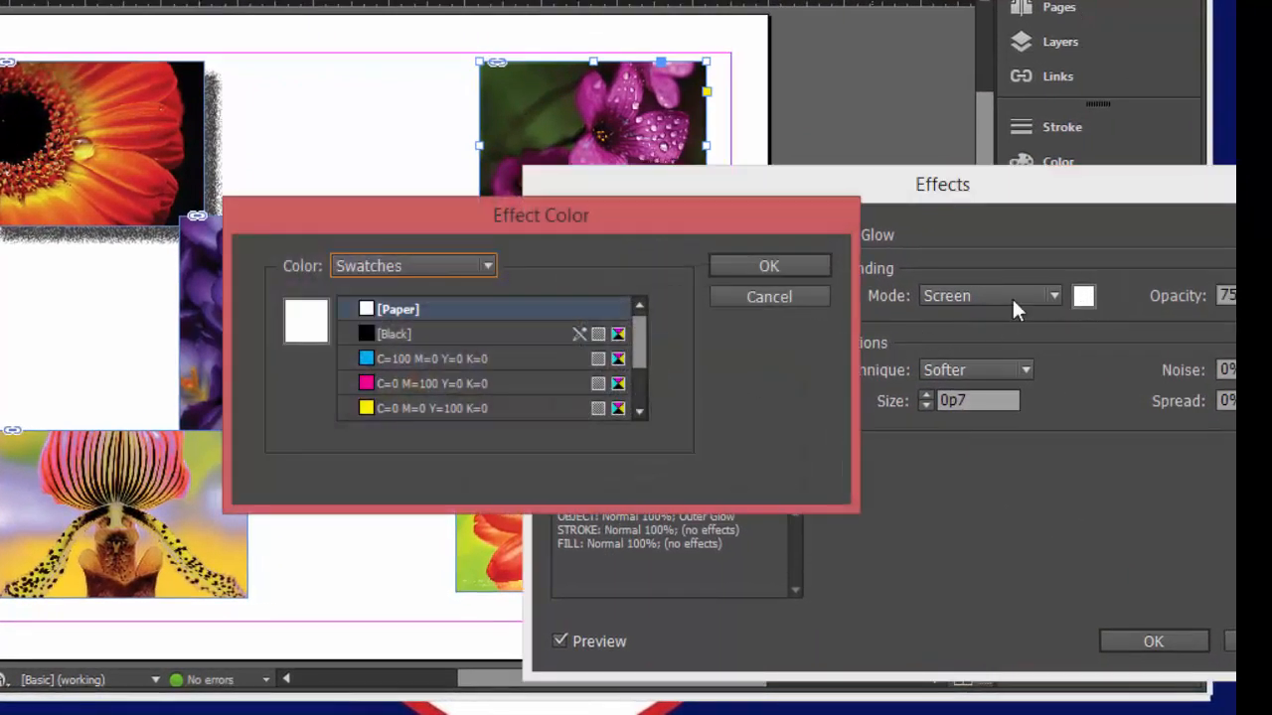
drag(642, 350, 639, 370)
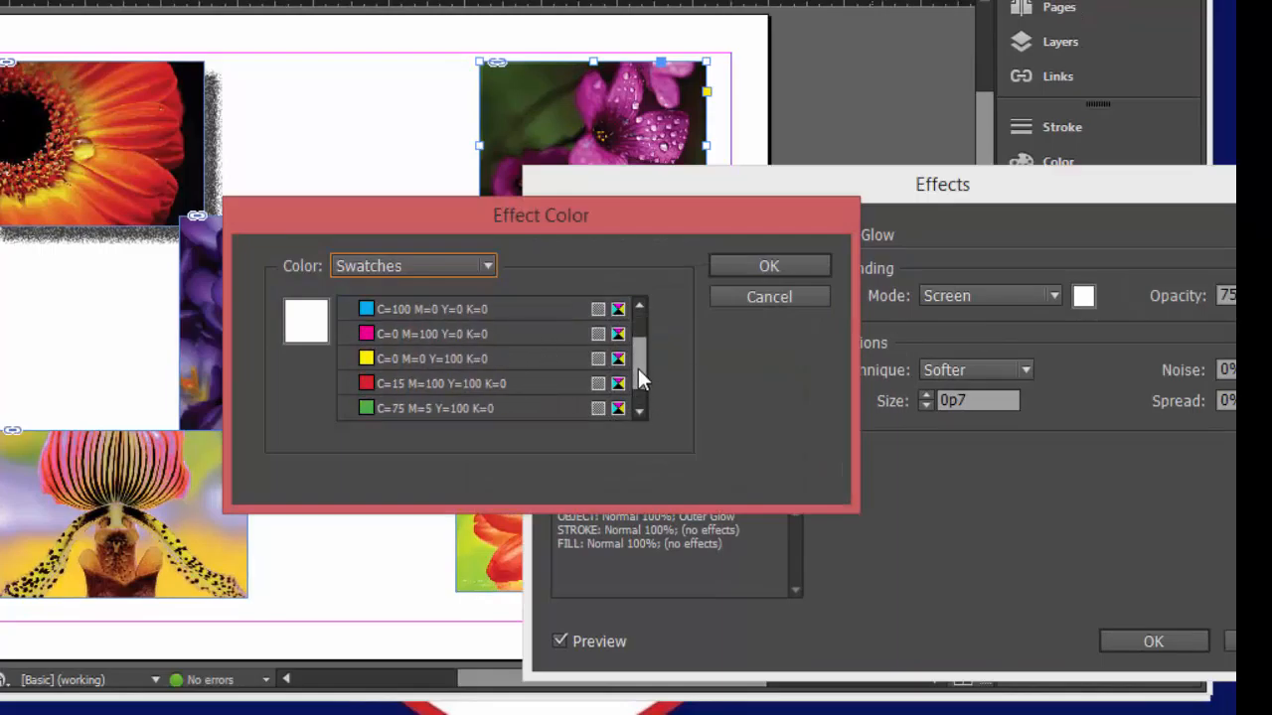
click(368, 334)
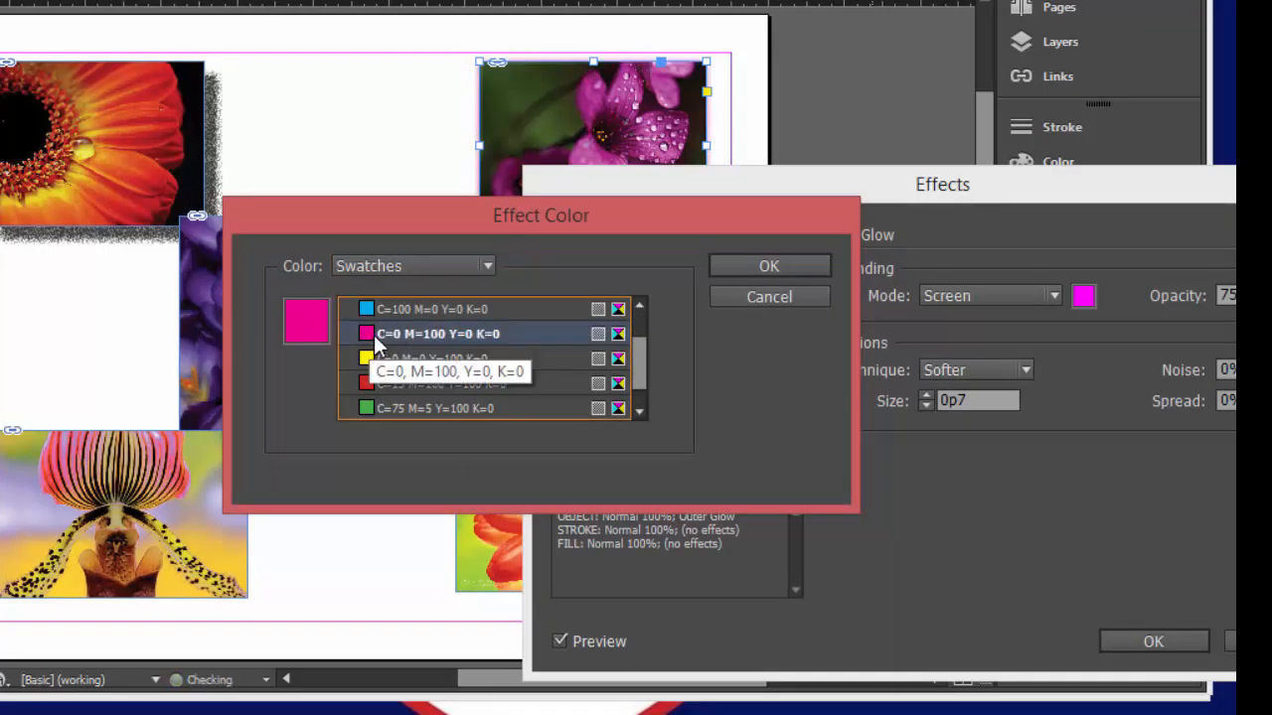
click(792, 270)
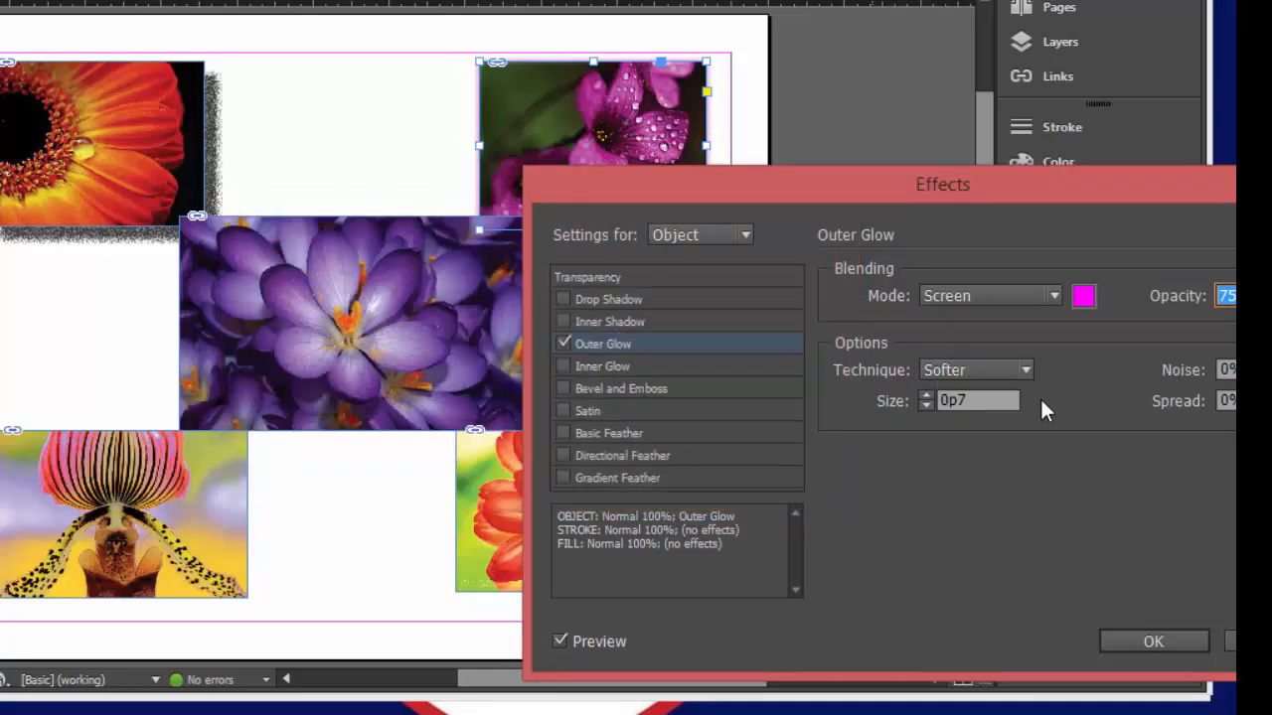
Step: Increase the outer glow's size to 1p8
click(925, 395)
click(926, 396)
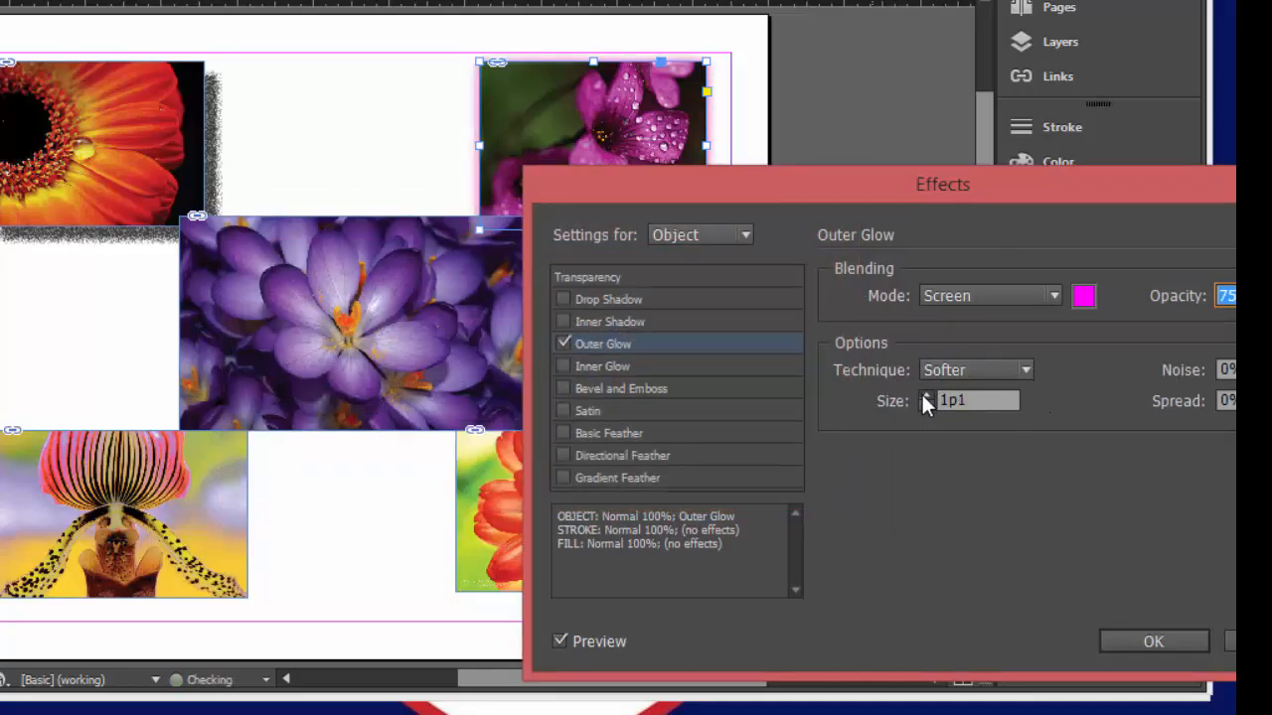
click(923, 395)
click(923, 396)
click(925, 395)
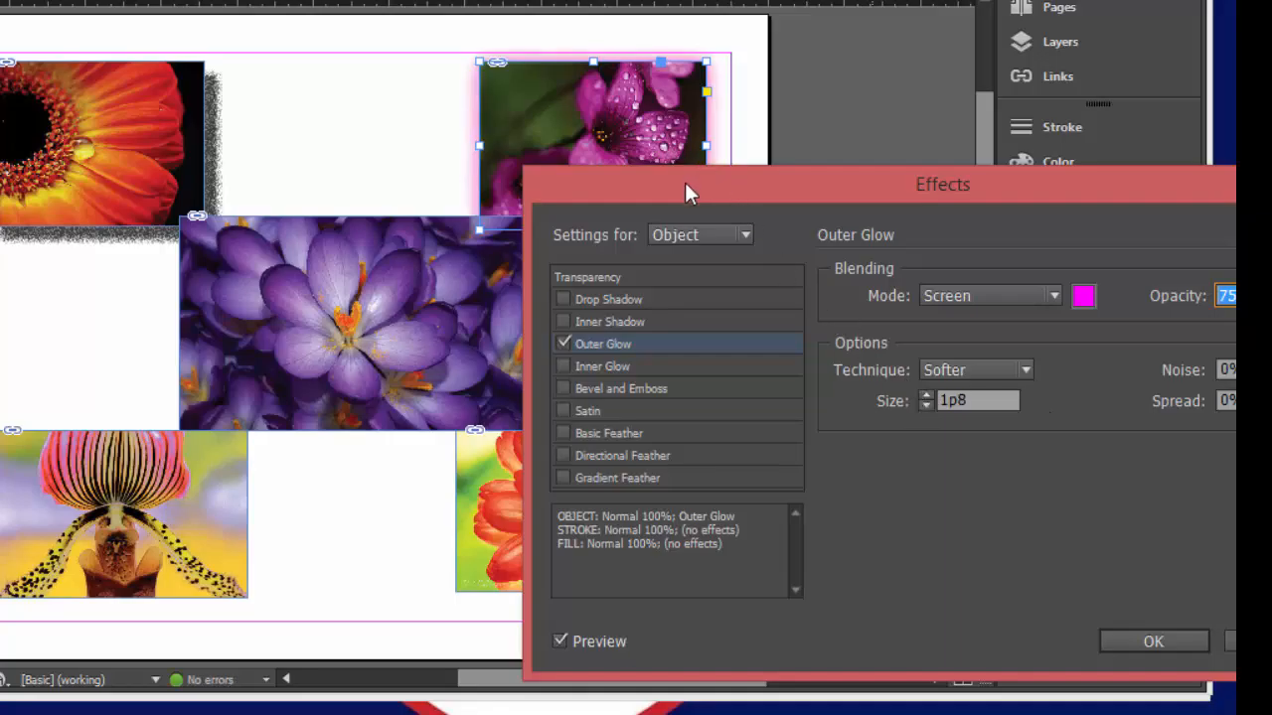
drag(684, 182, 674, 181)
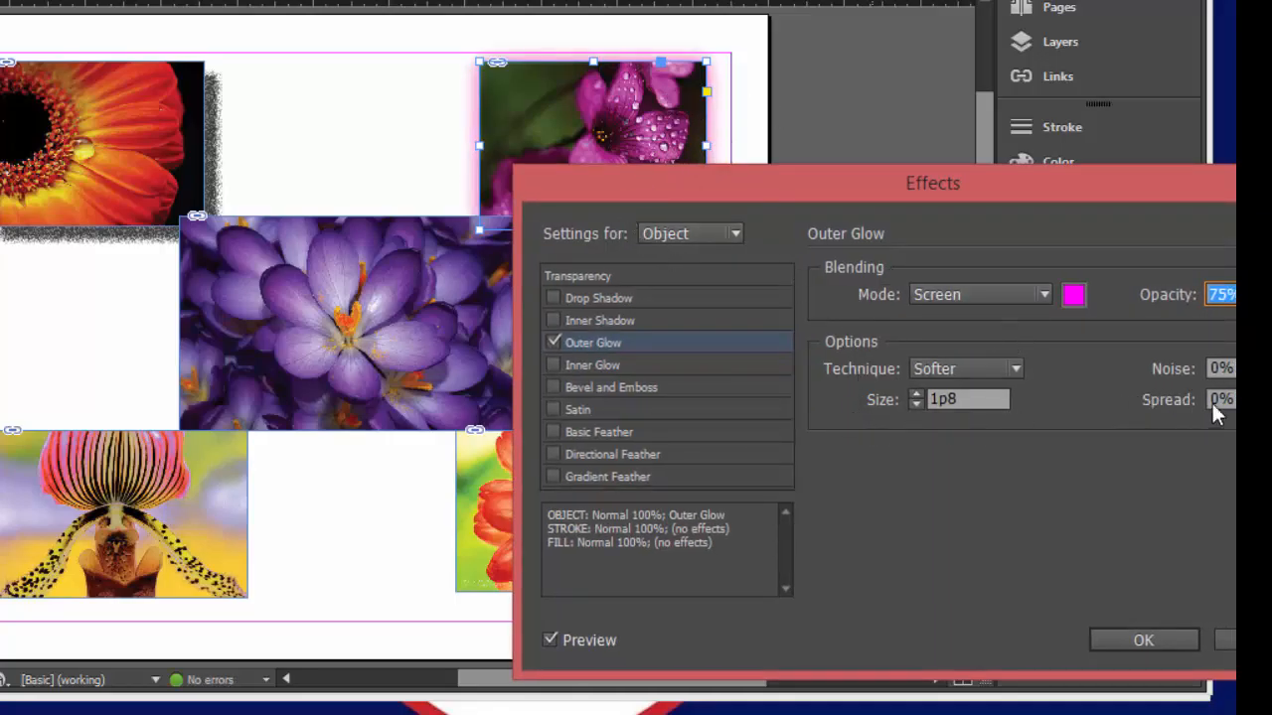
Step: Set the outer glow's spread to 22% and apply the effect to the magenta flower photo
click(1247, 399)
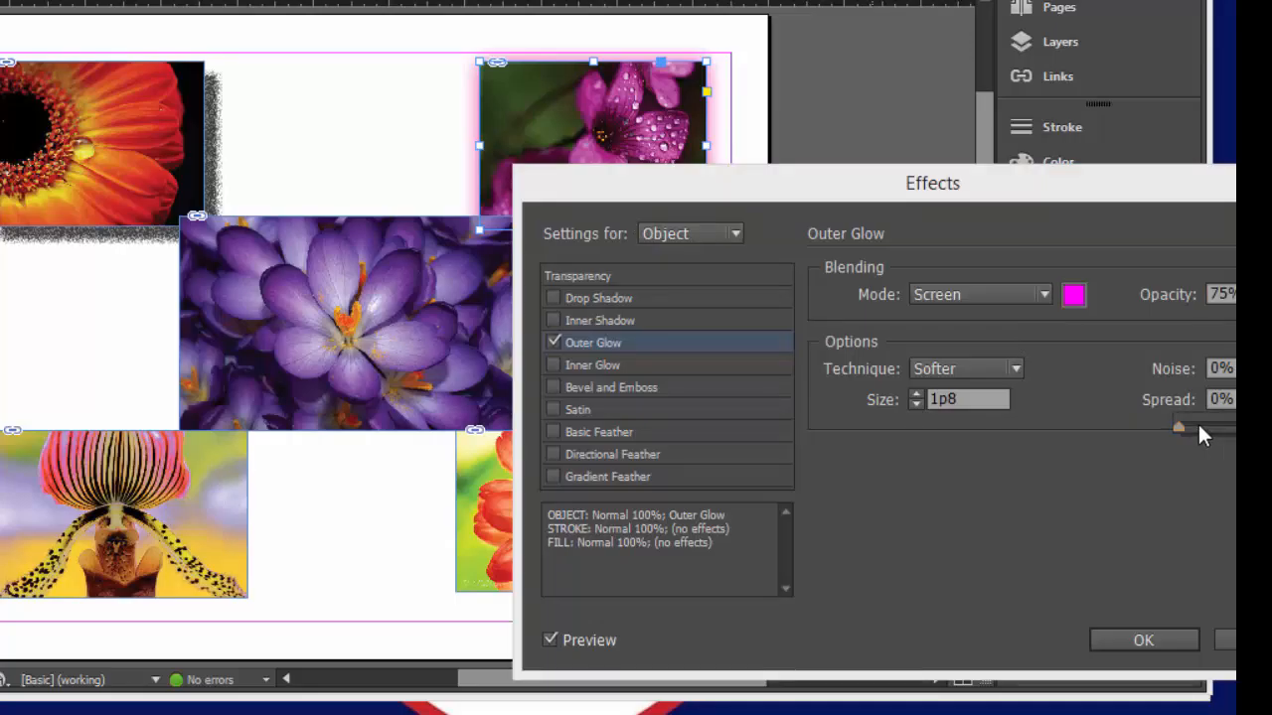
drag(1183, 424, 1207, 423)
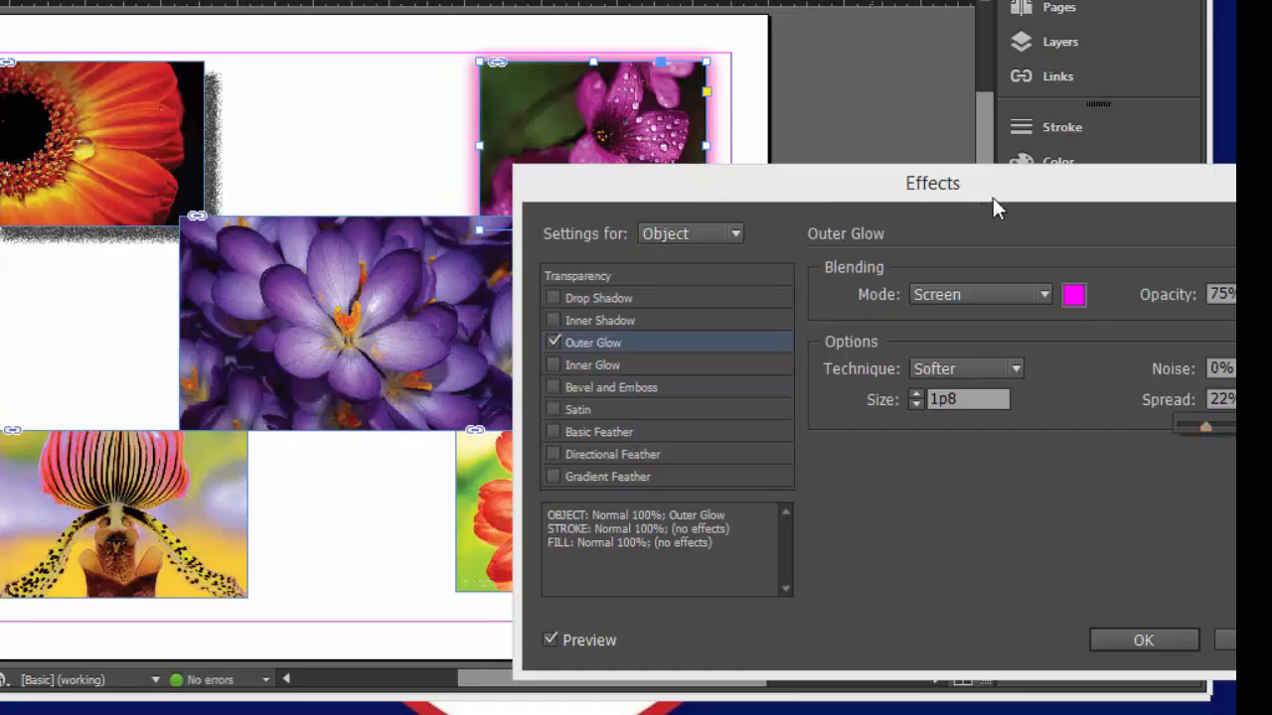
drag(992, 198, 982, 206)
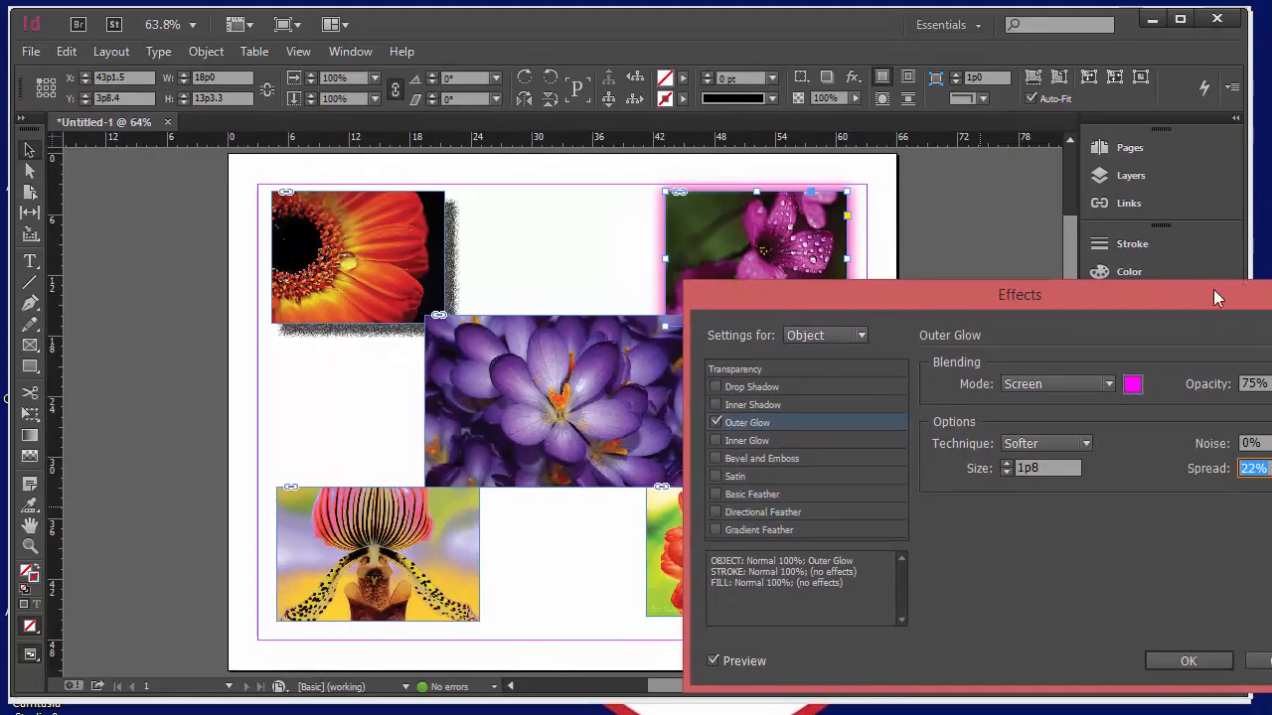
drag(1216, 297, 1205, 324)
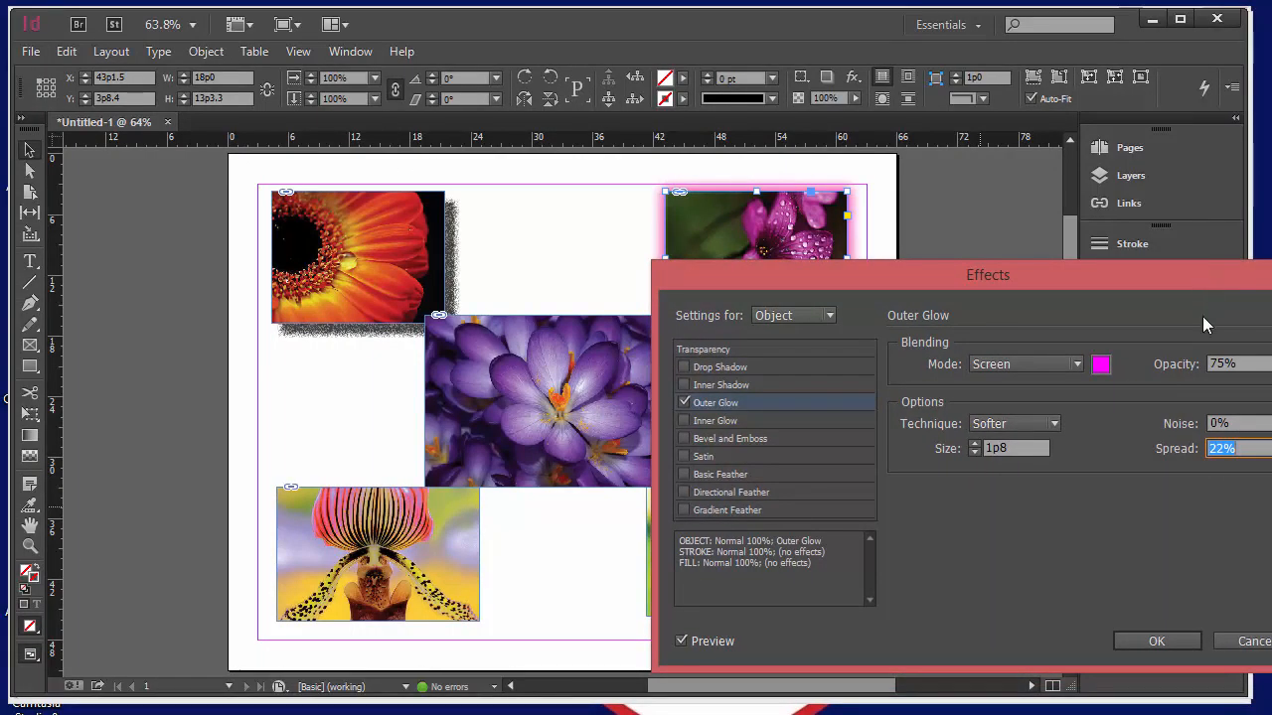
click(1156, 641)
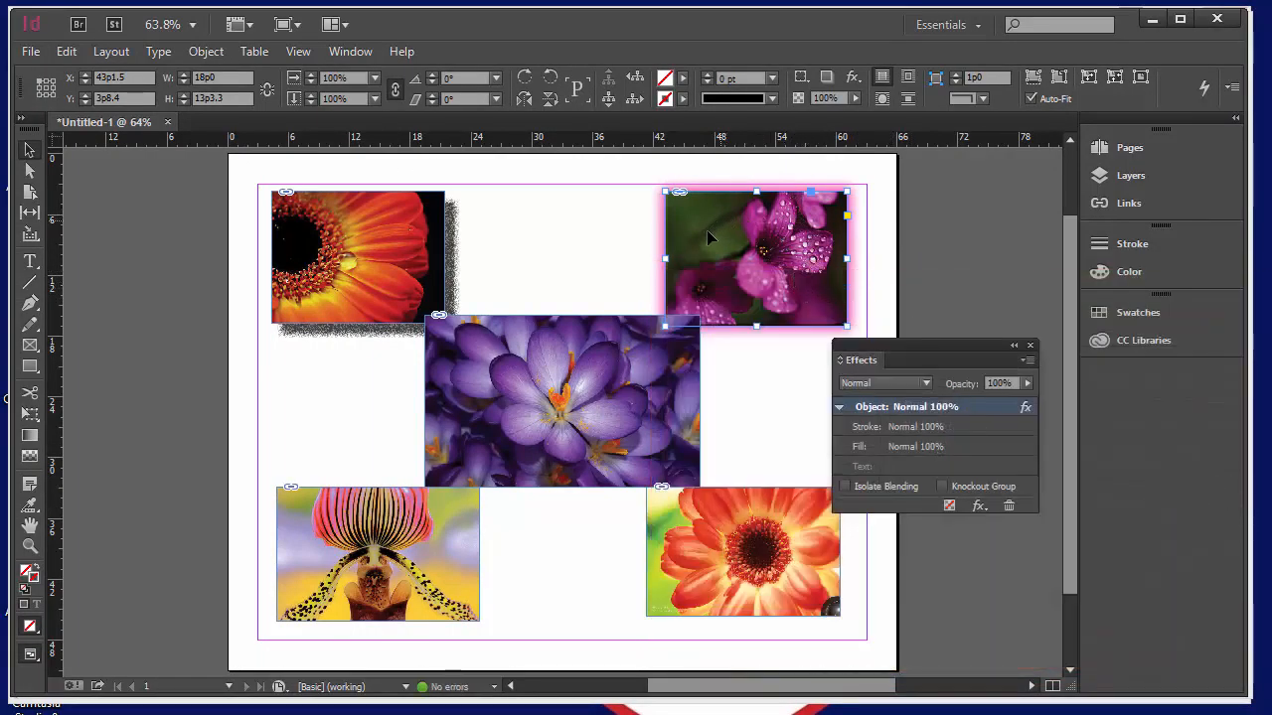
Step: Add an Inner Shadow effect to the purple flower photo in the page's centre, with 100% opacity and Normal blending mode
click(671, 429)
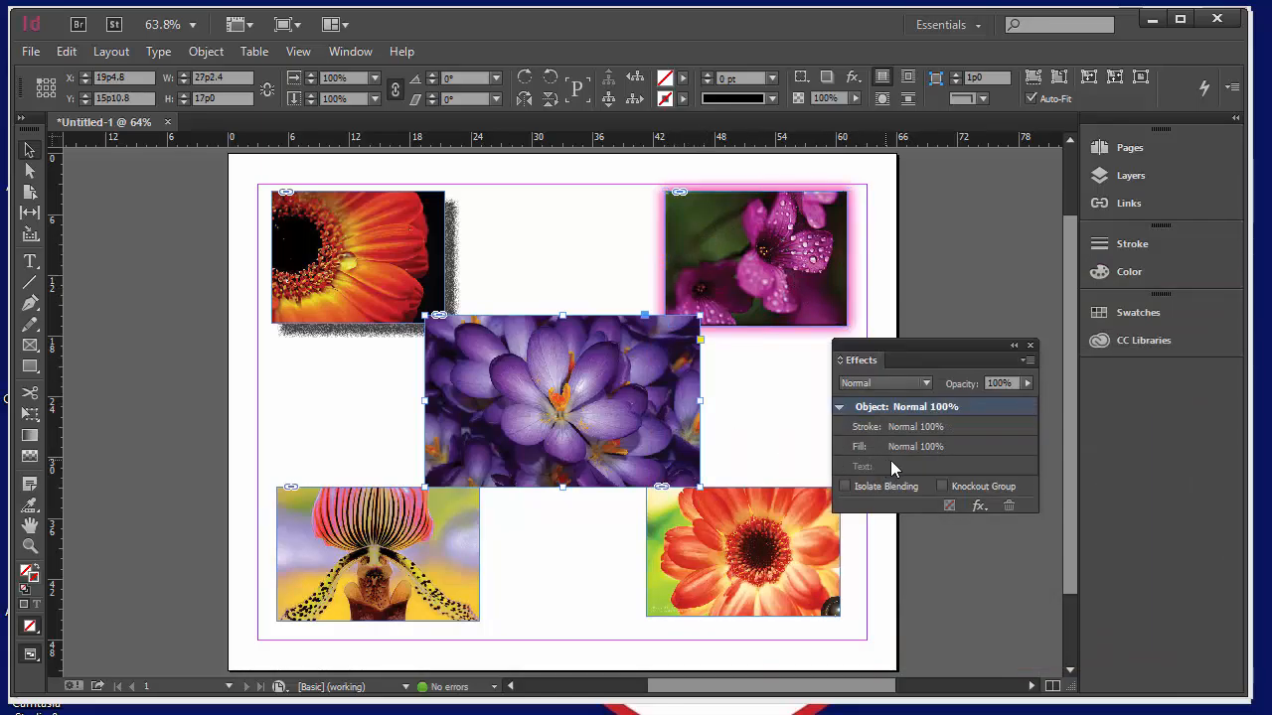
click(980, 506)
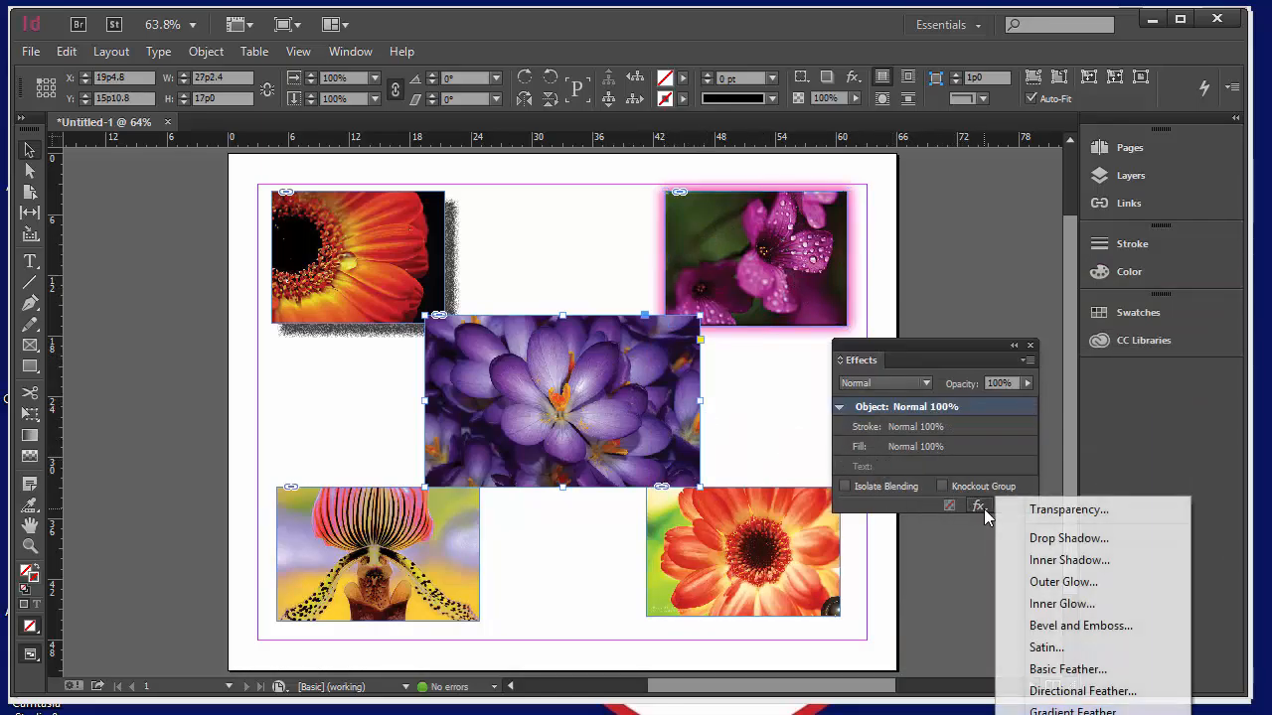
click(1069, 560)
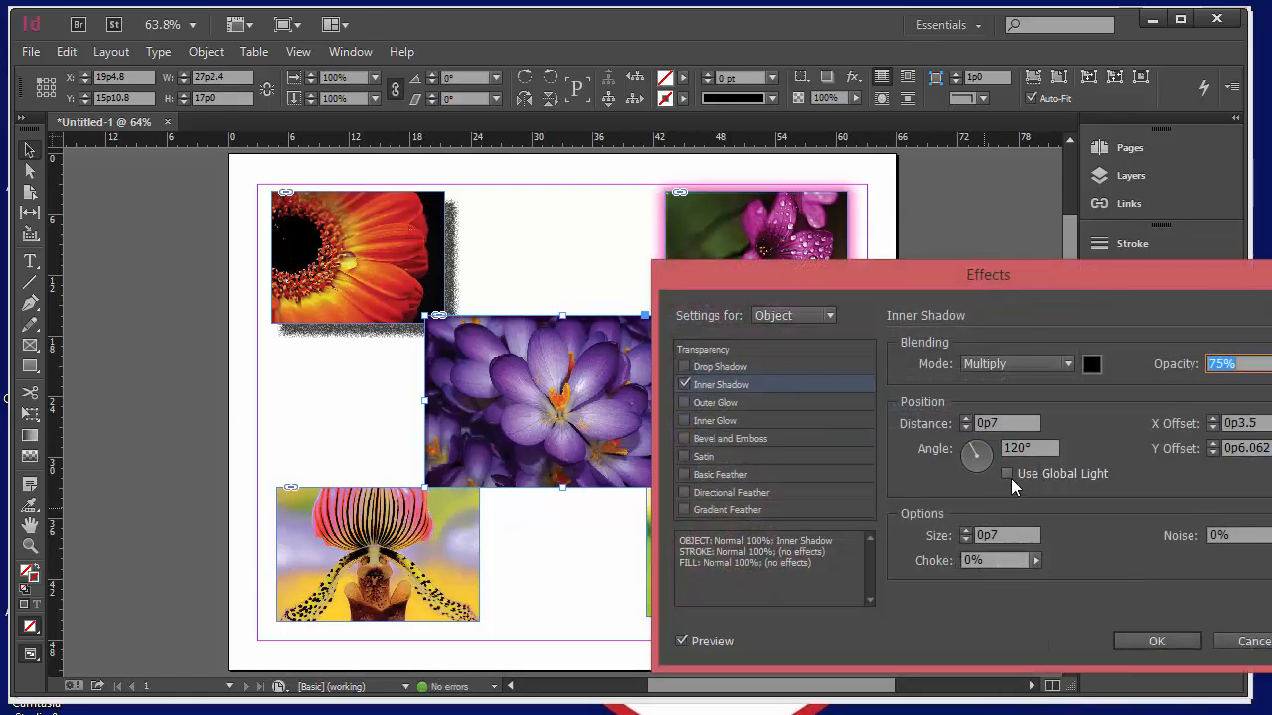
click(1271, 365)
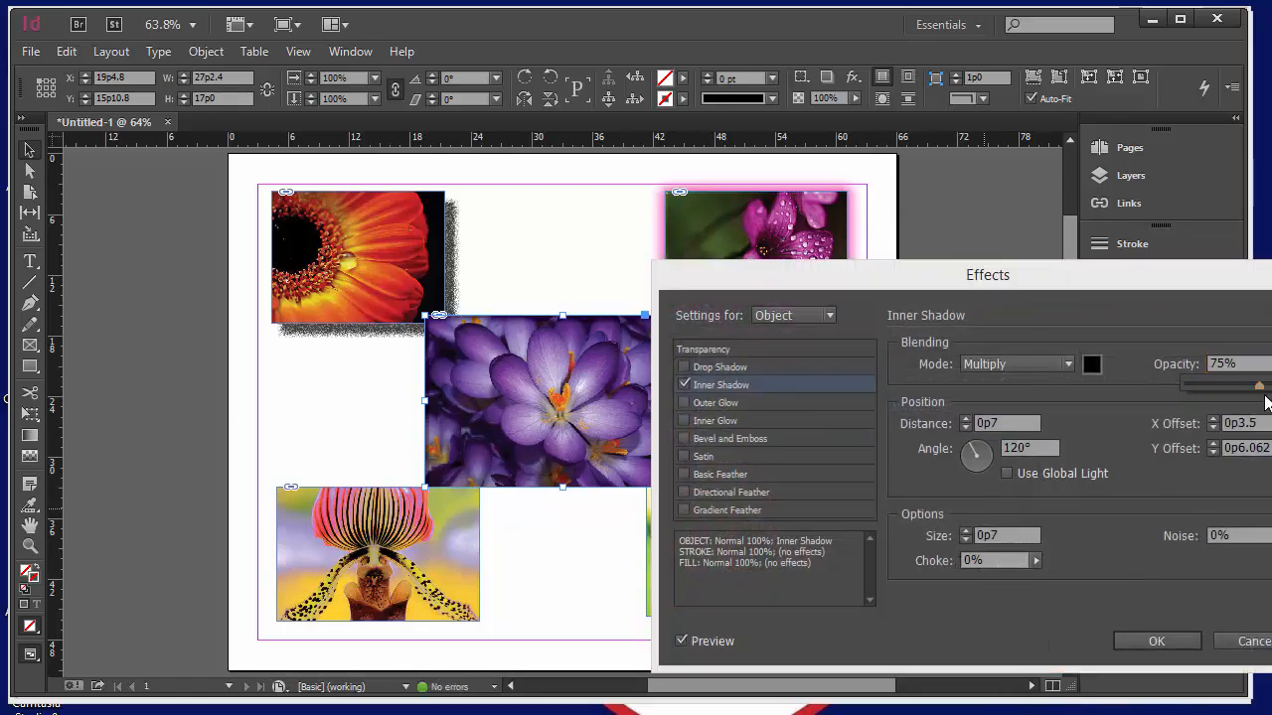
drag(1261, 386, 1271, 386)
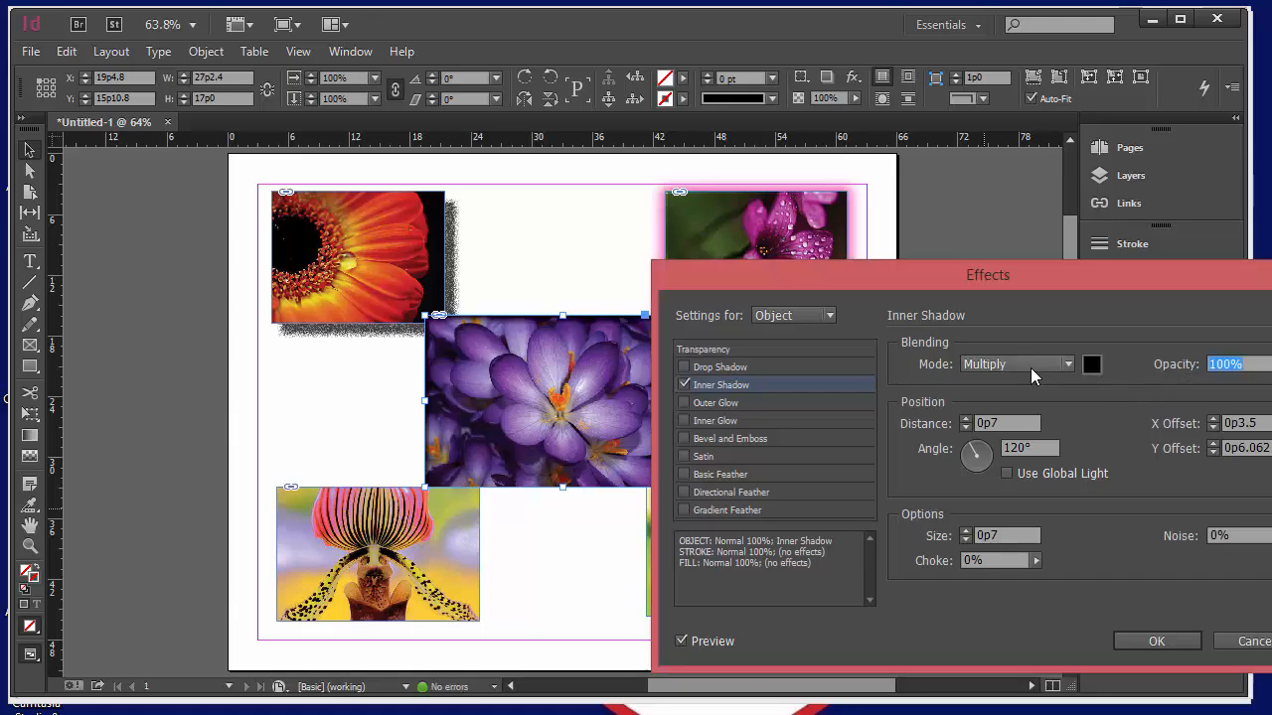
click(1019, 367)
click(1007, 382)
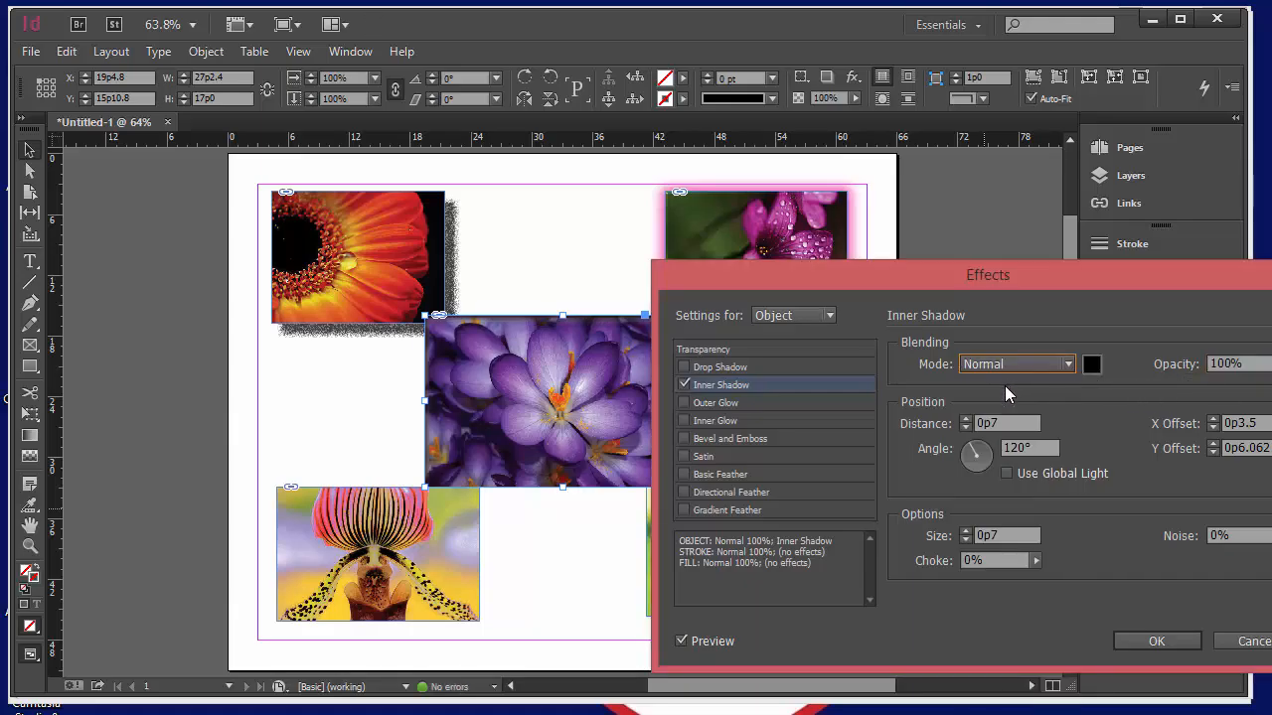
Step: Increase the size of the purple flower photo's inner shadow to 1p3
click(966, 532)
click(966, 532)
click(965, 531)
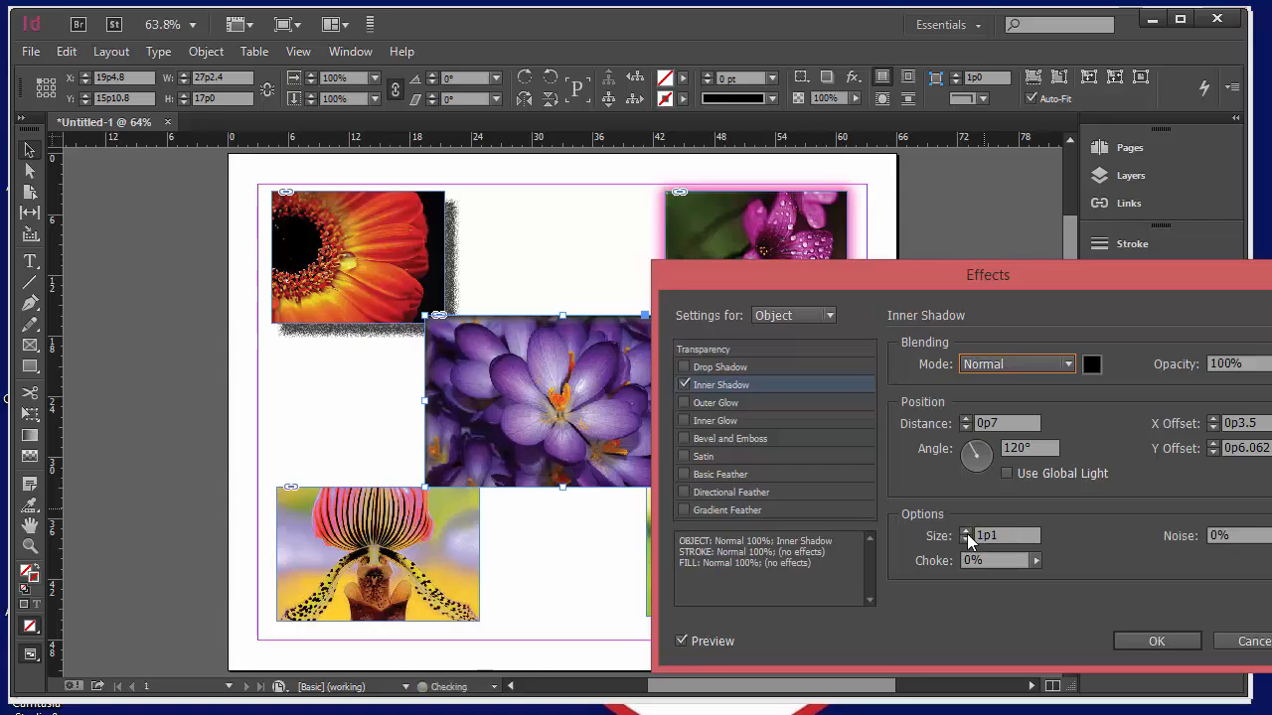
click(966, 532)
click(966, 532)
Step: Set the inner shadow's choke to 43% and apply the effect to the purple flower photo
click(1036, 561)
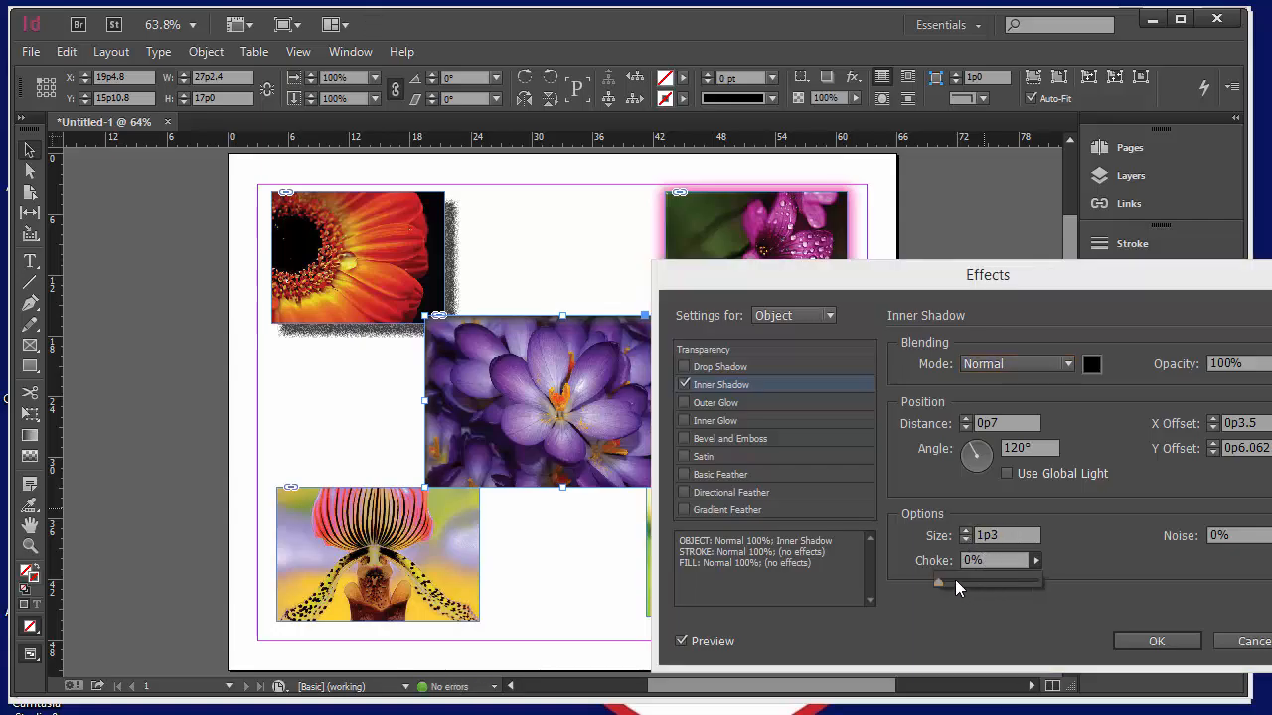
drag(946, 581, 984, 578)
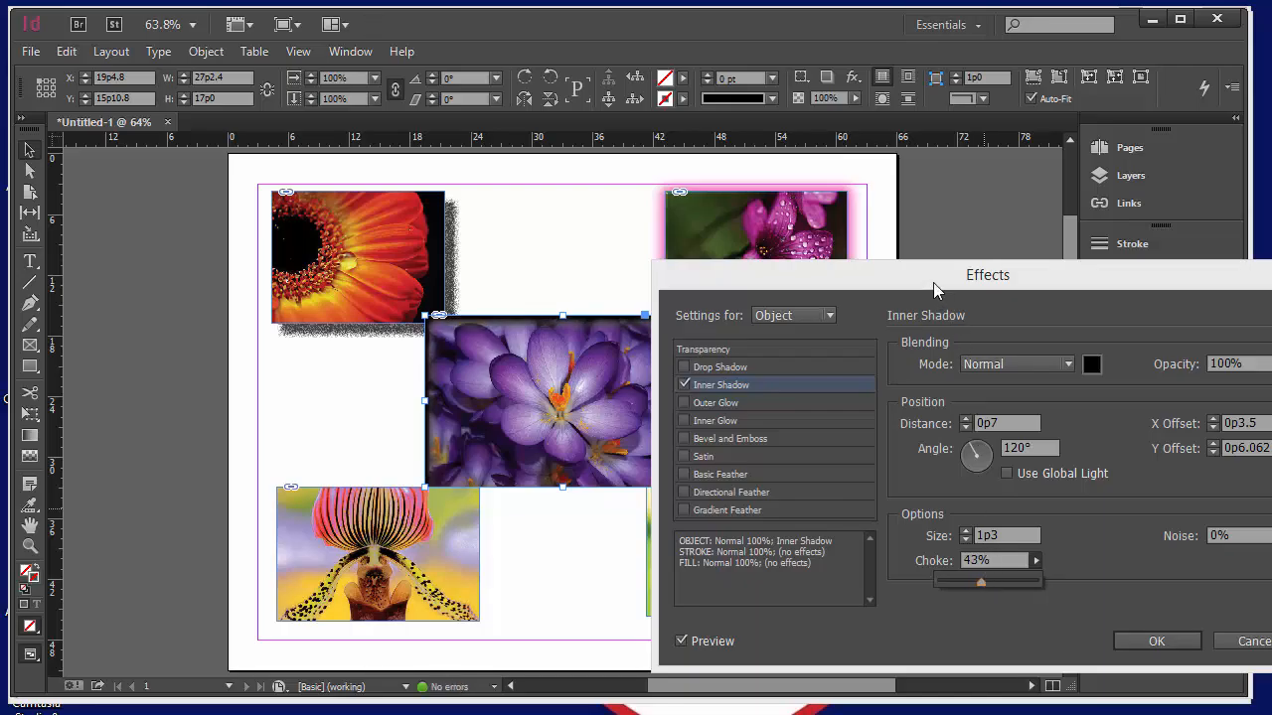
drag(933, 283, 987, 277)
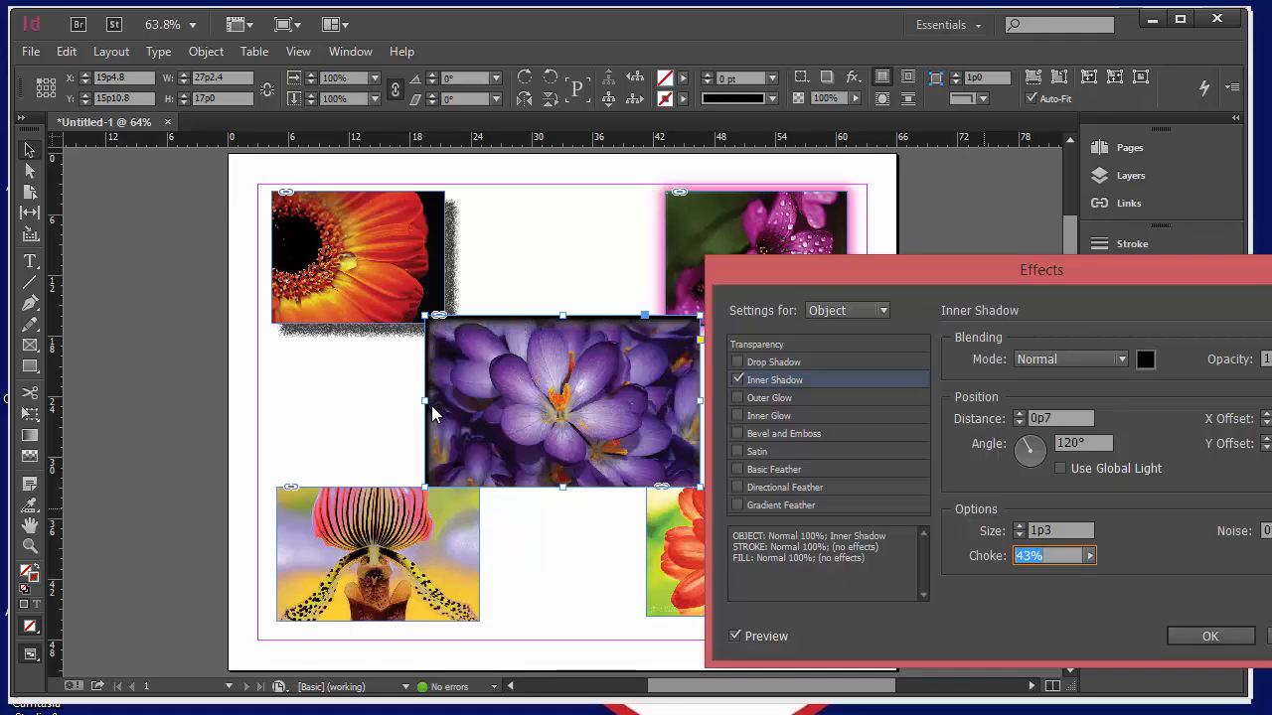
drag(950, 279, 785, 238)
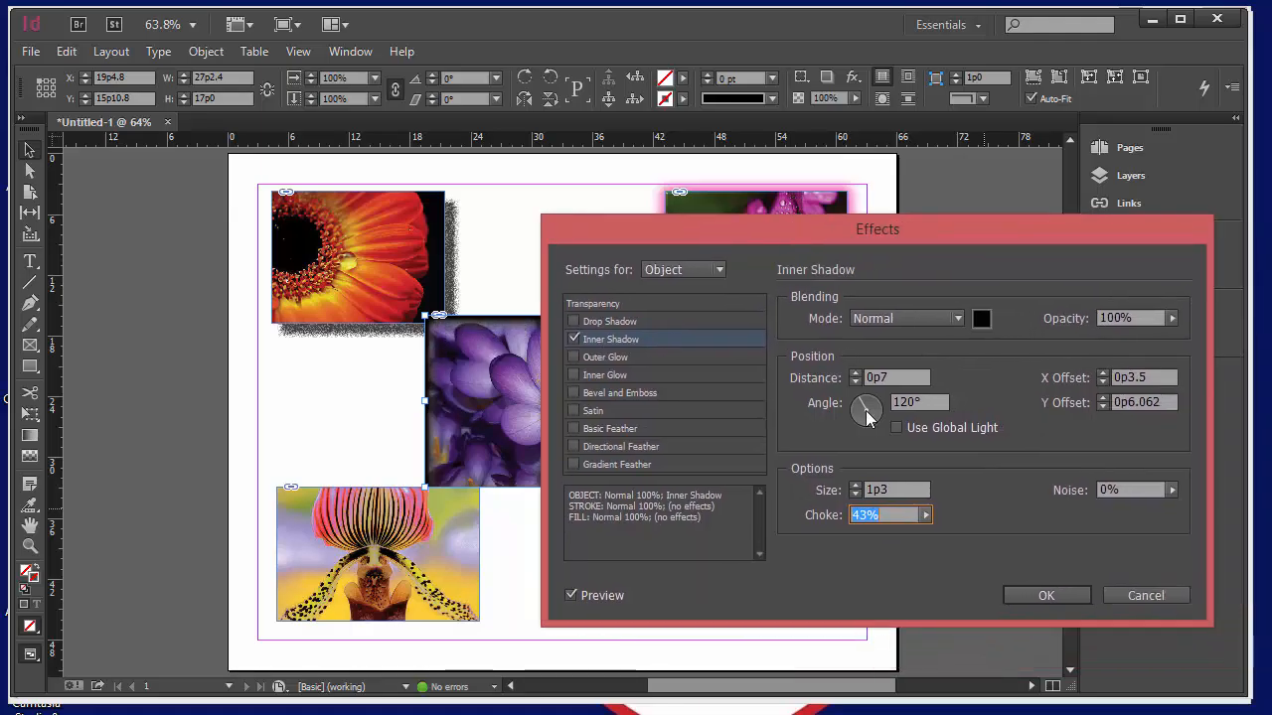
click(1047, 597)
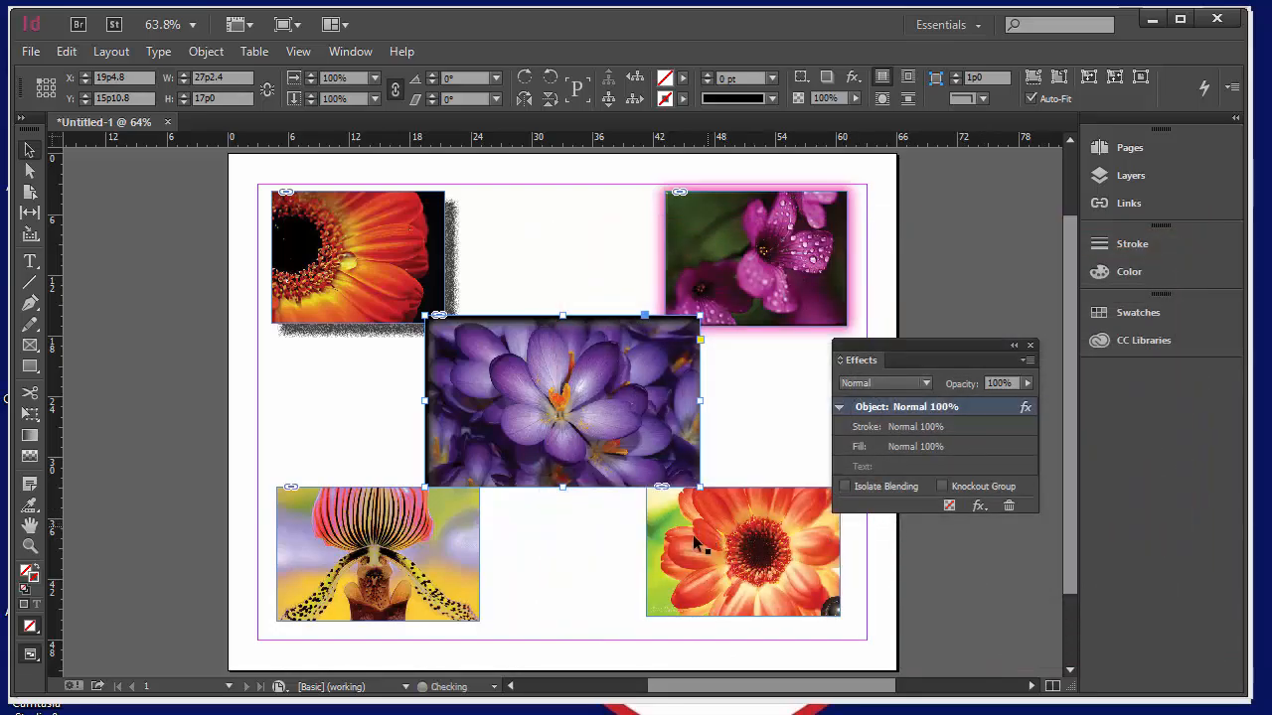
Step: Add a Basic Feather effect to the orchid photo in the page's lower-left corner
click(465, 590)
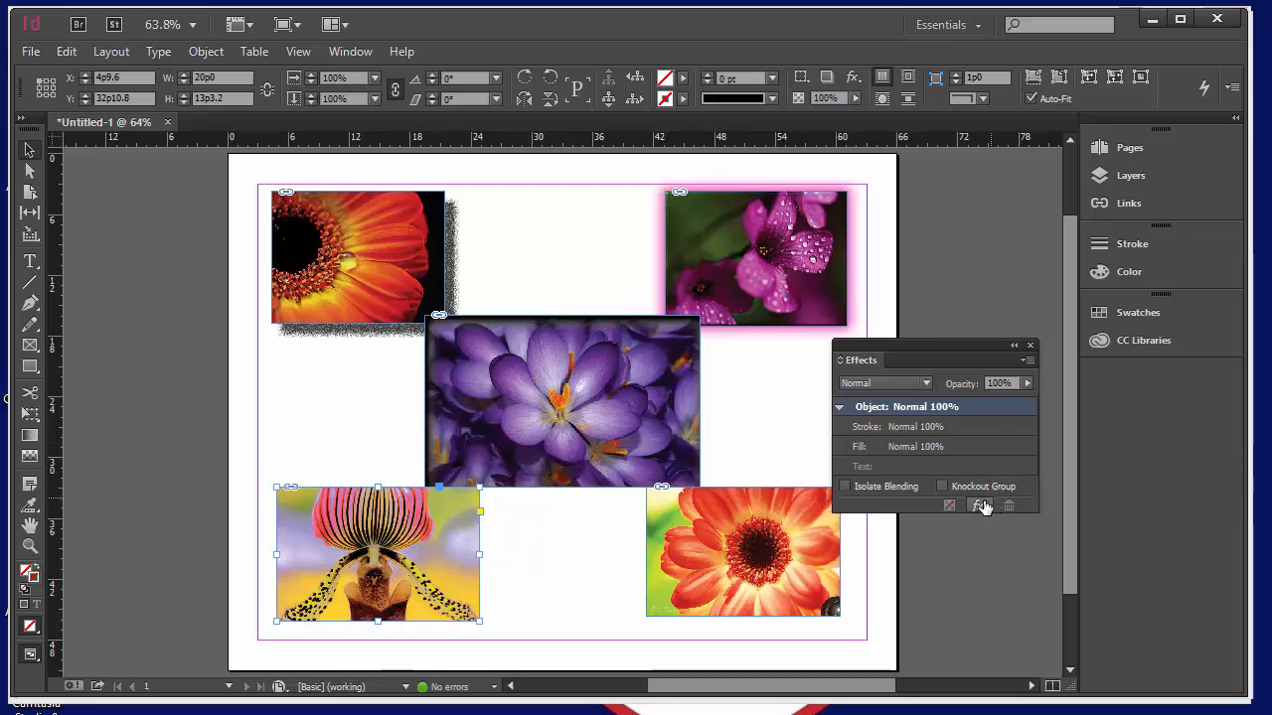
click(979, 507)
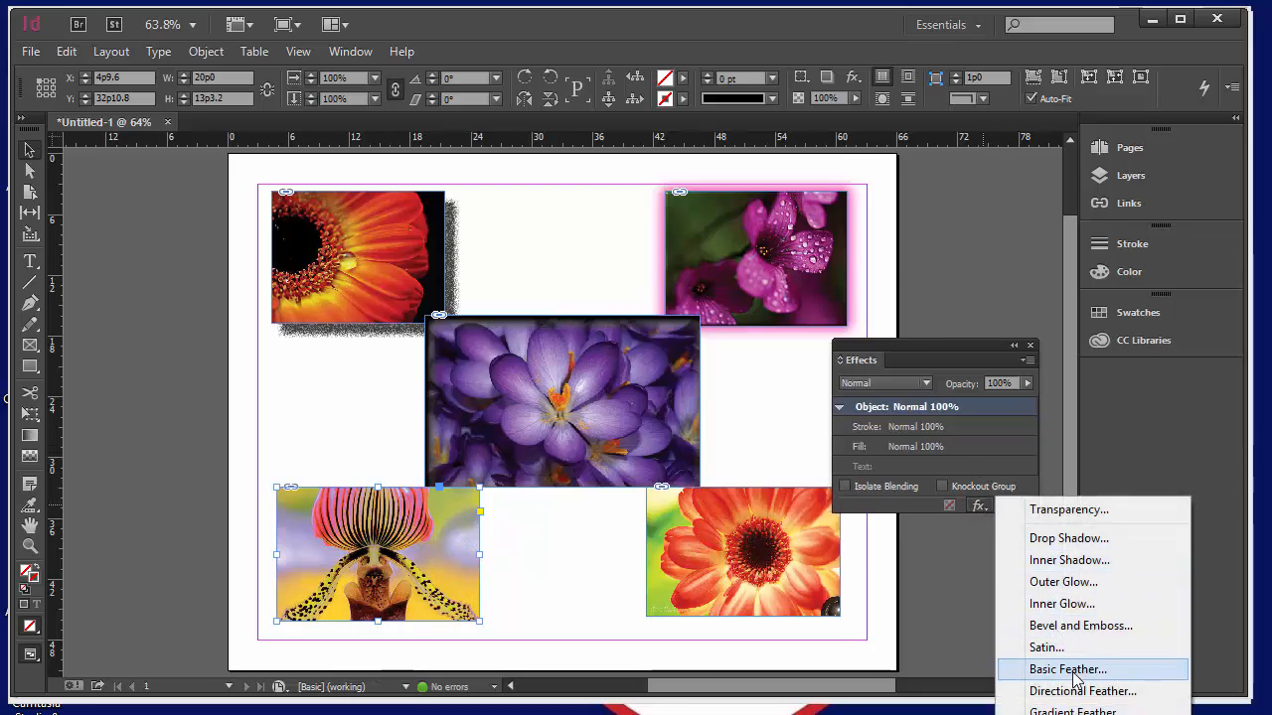
click(1068, 670)
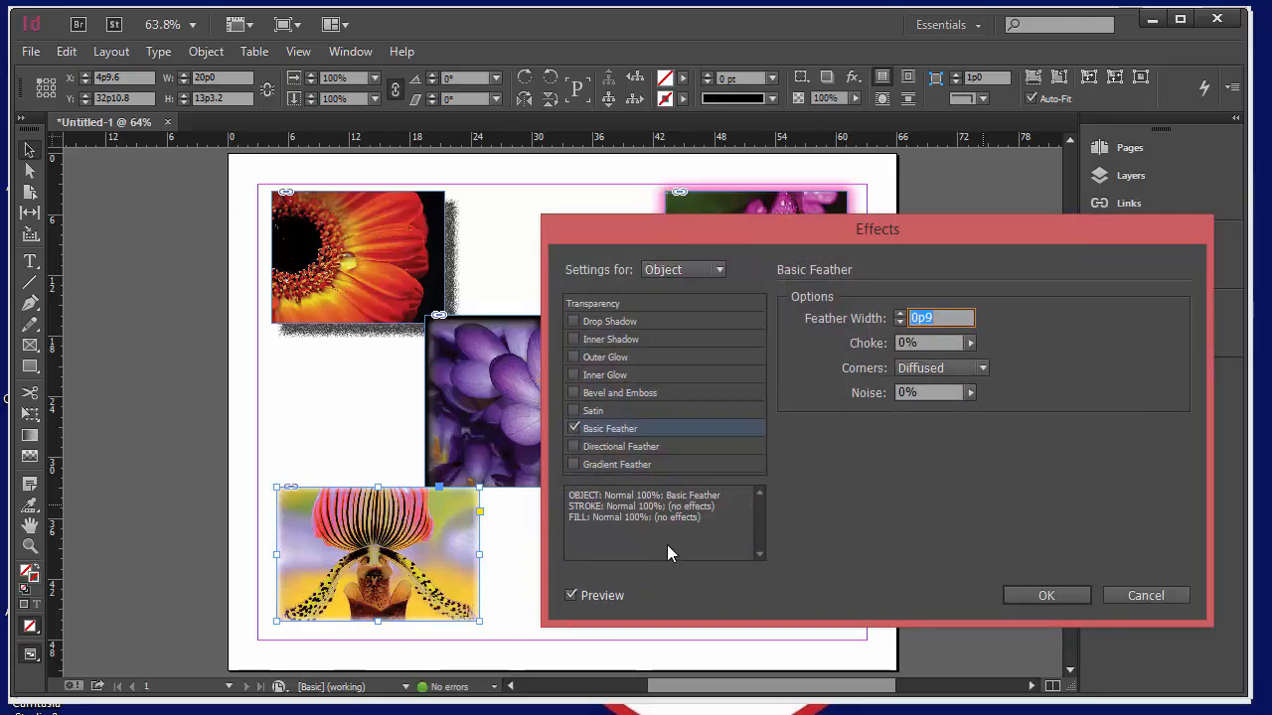
Step: Increase the feather width of the orchid photo's Basic Feather to 3p2
click(901, 313)
click(900, 313)
click(901, 313)
click(900, 313)
click(900, 313)
click(901, 315)
click(900, 315)
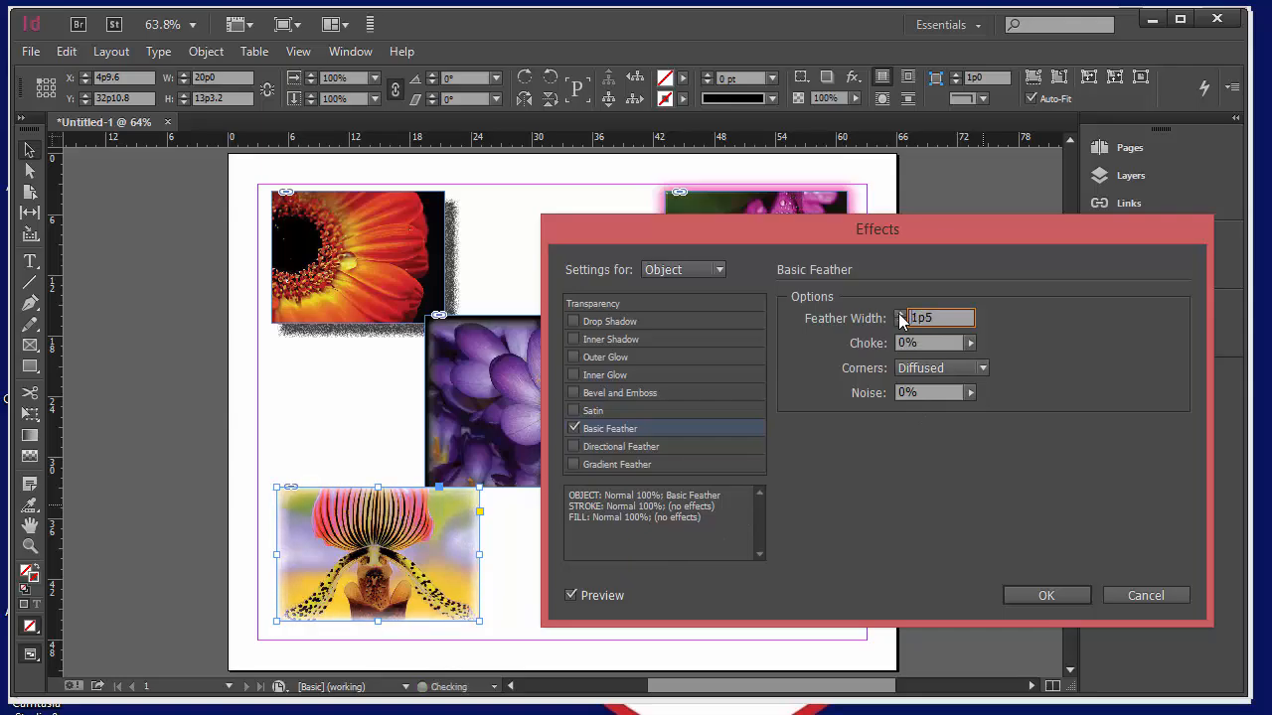
click(900, 315)
click(901, 315)
click(900, 315)
click(900, 315)
click(901, 315)
click(900, 315)
click(900, 314)
click(901, 314)
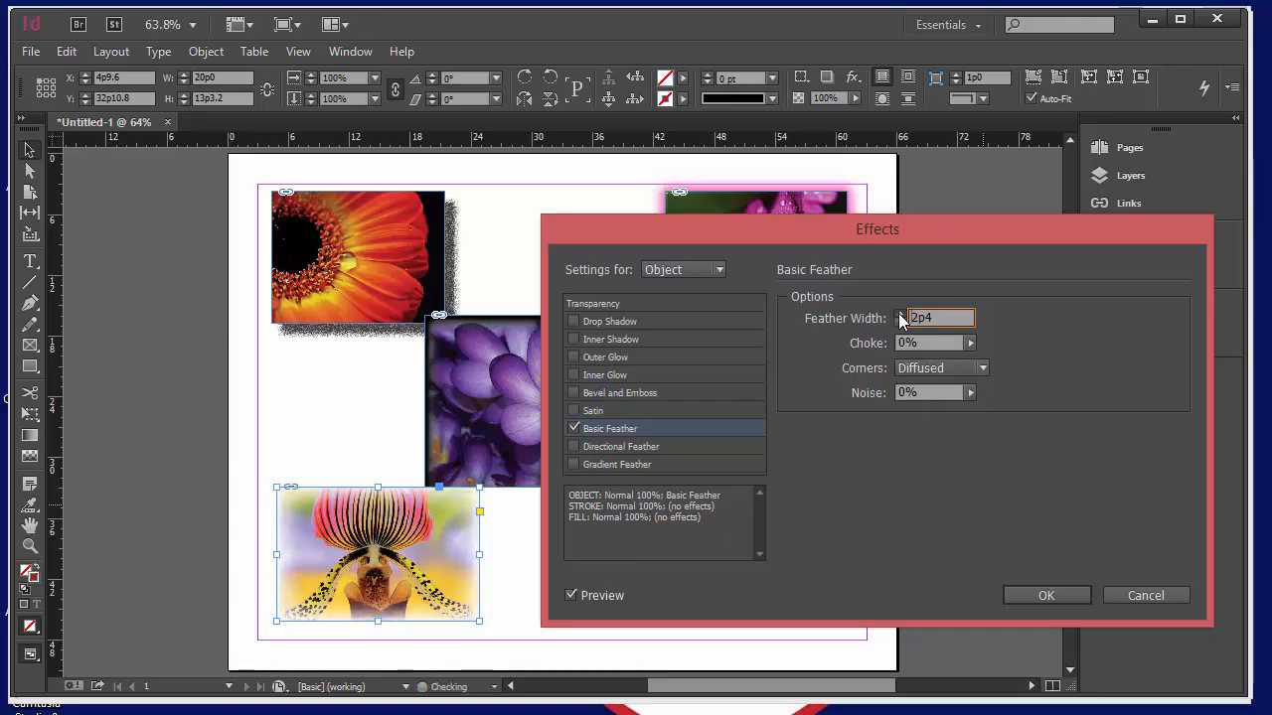
click(900, 314)
click(901, 314)
click(900, 314)
click(900, 314)
click(901, 314)
click(901, 315)
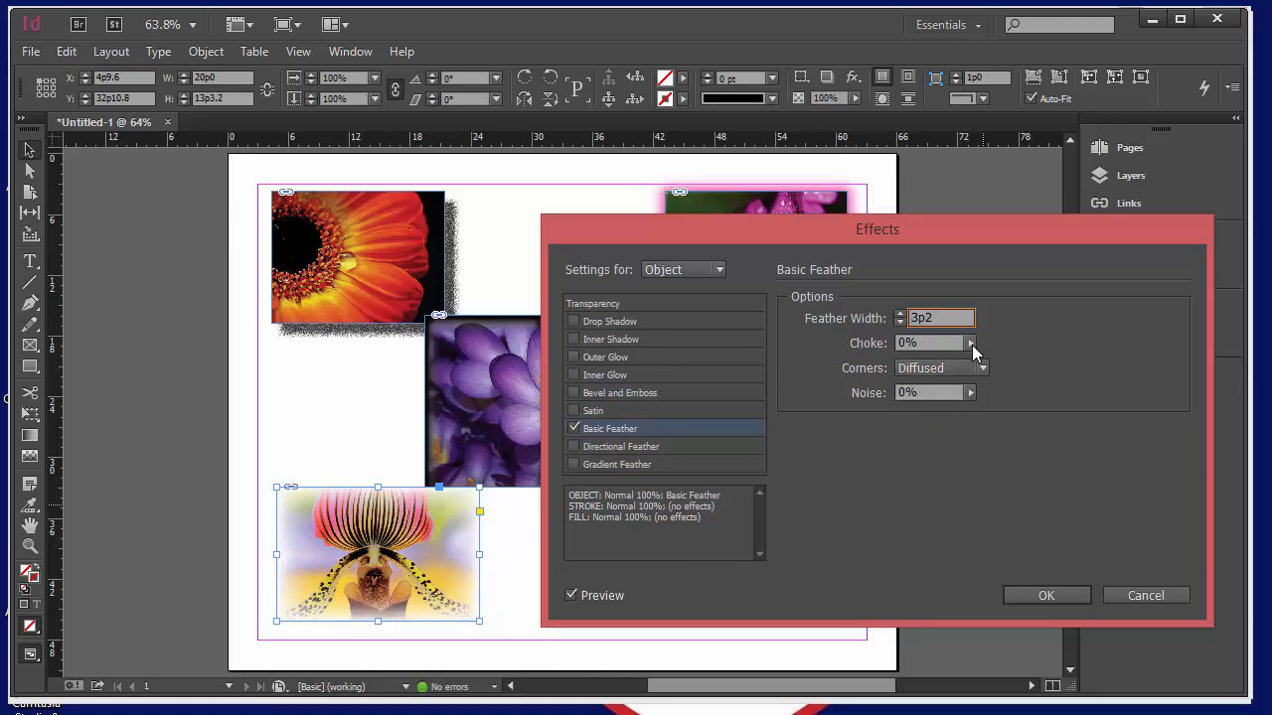
Step: Set the feather's noise to 24% and apply the effect to the orchid photo
click(969, 394)
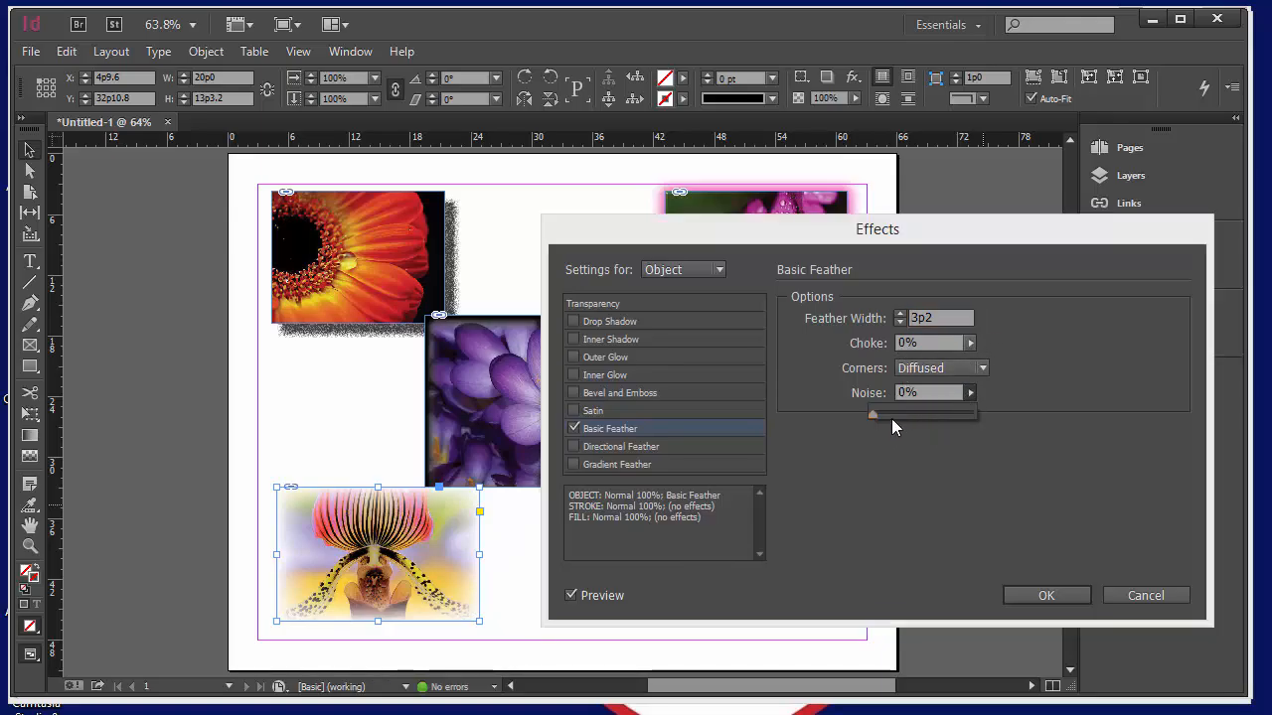
drag(871, 413, 896, 414)
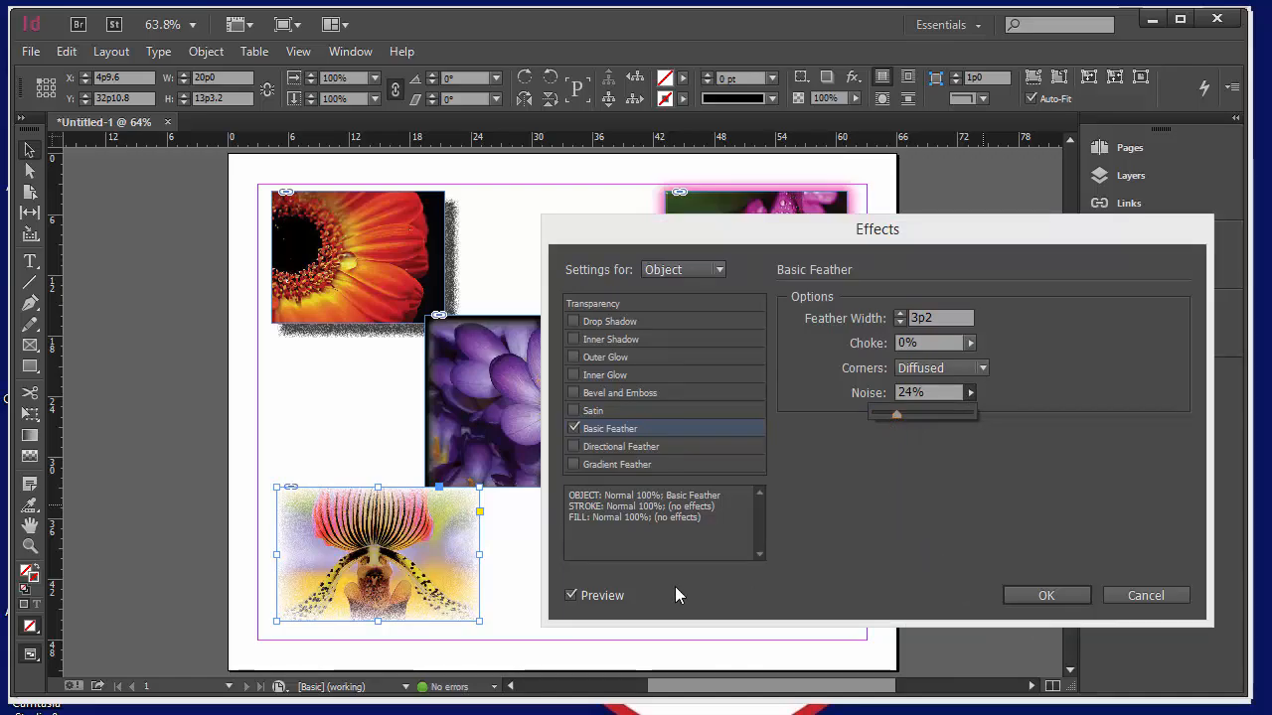
click(1034, 596)
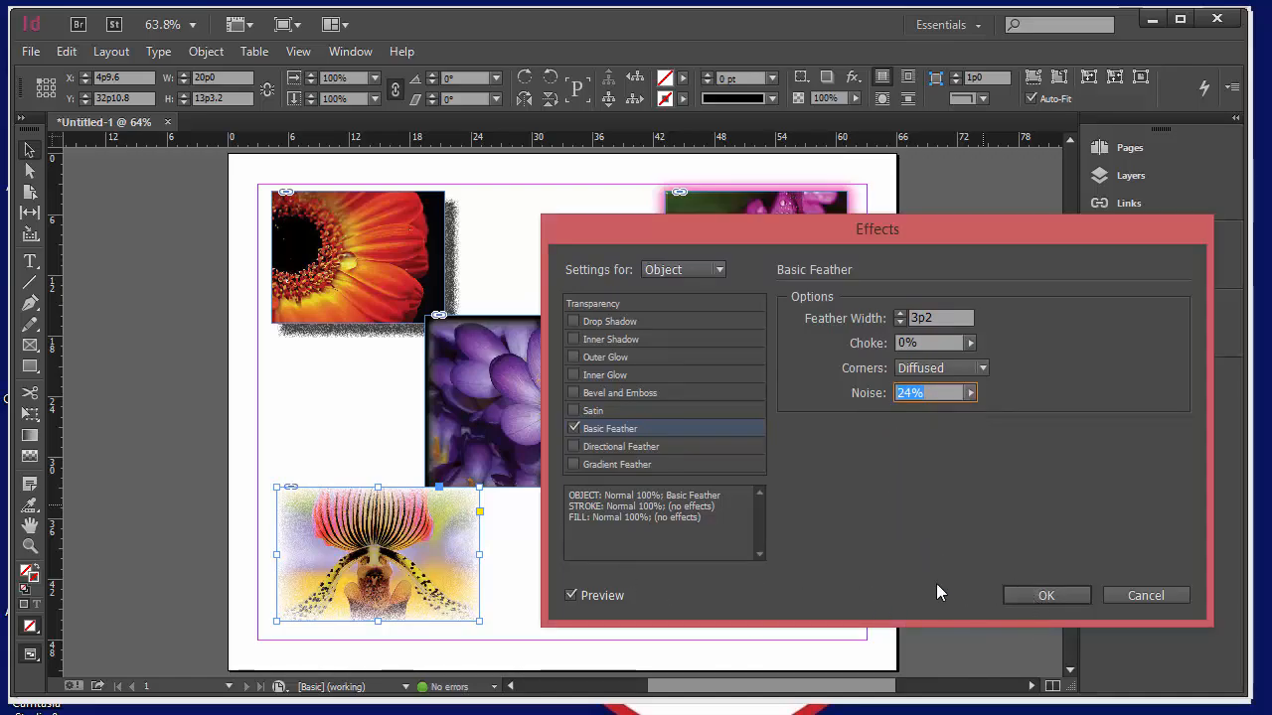
click(1030, 595)
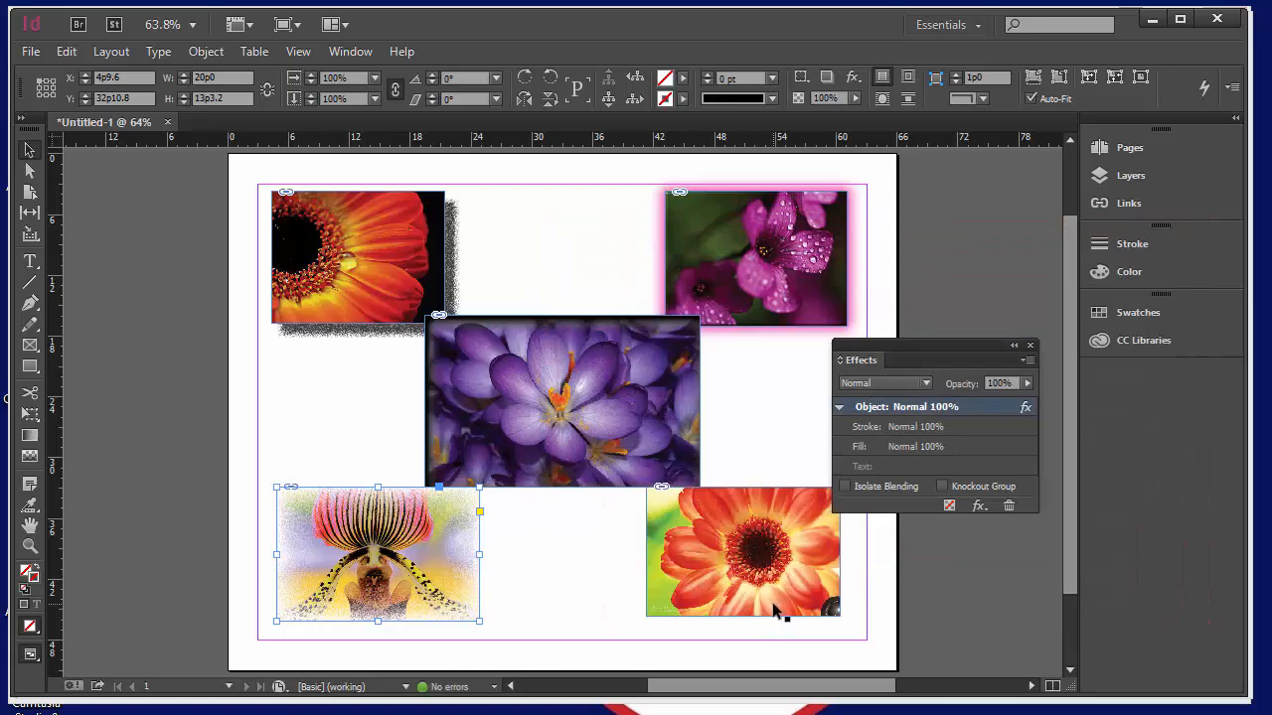
Step: Add a Bevel and Emboss effect to the orange flower photo in the page's lower-right corner, keeping the photo in view
click(776, 607)
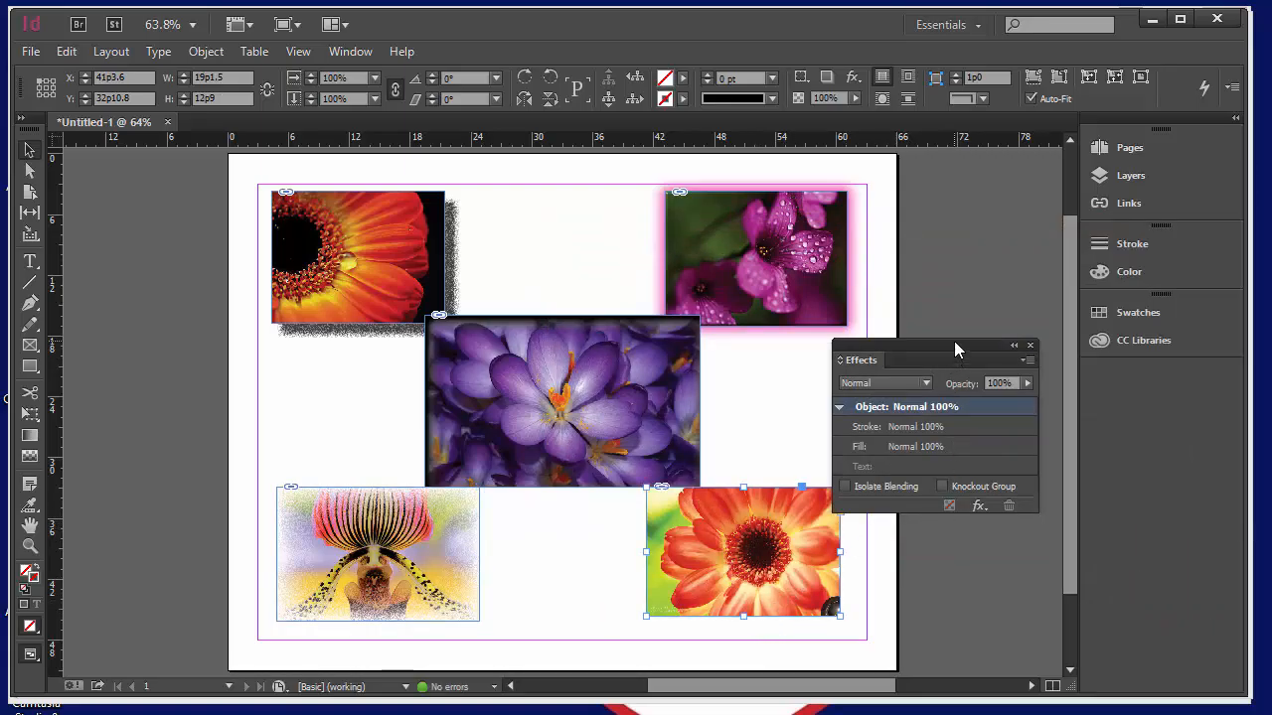
drag(955, 345, 917, 249)
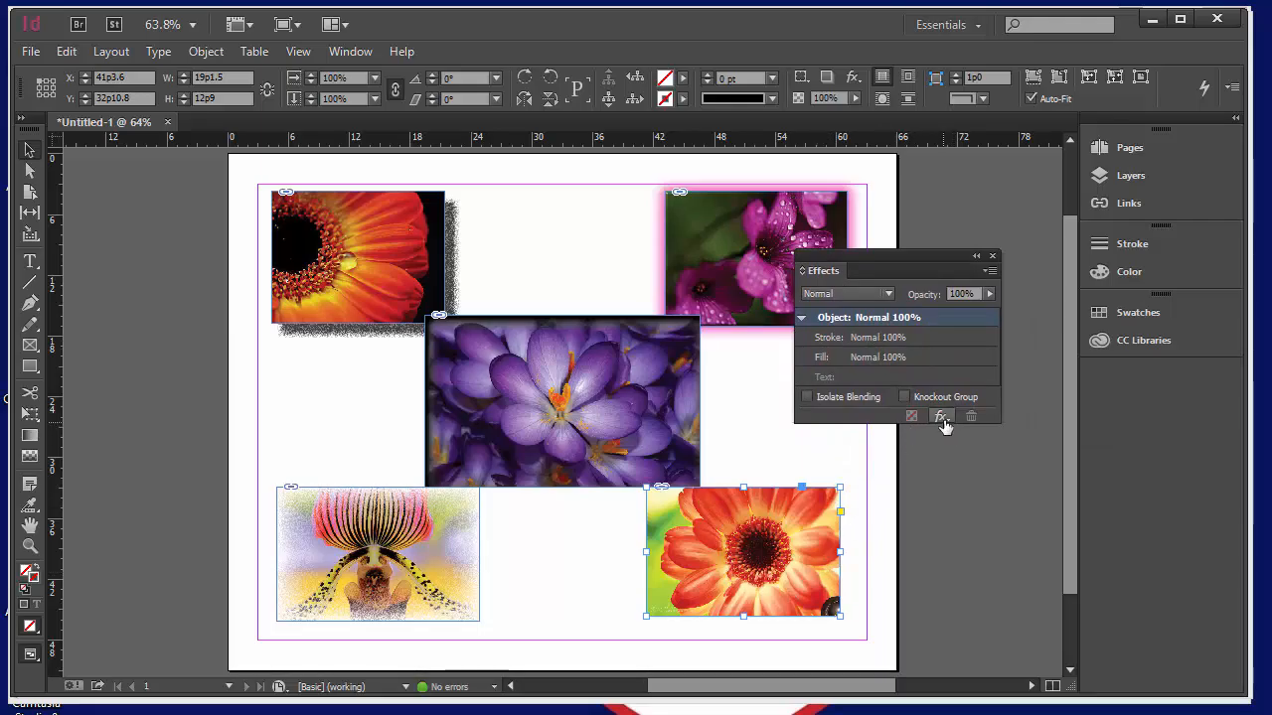
click(942, 418)
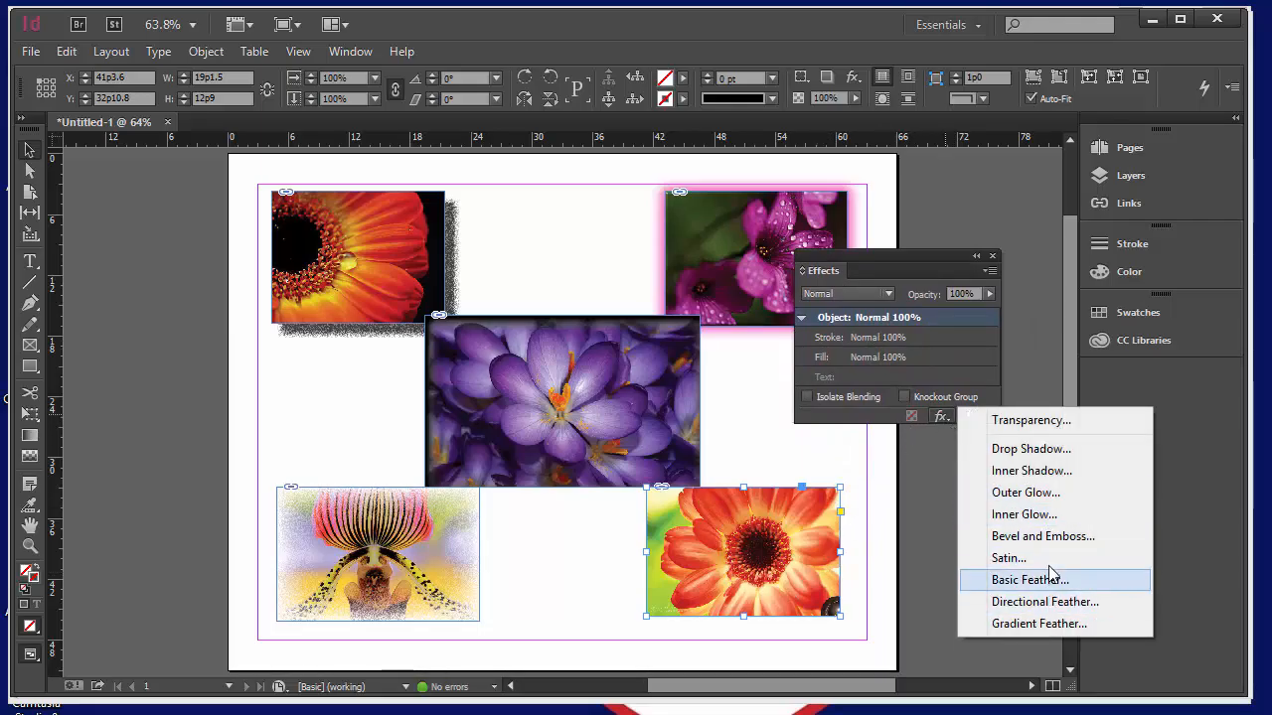
click(1041, 537)
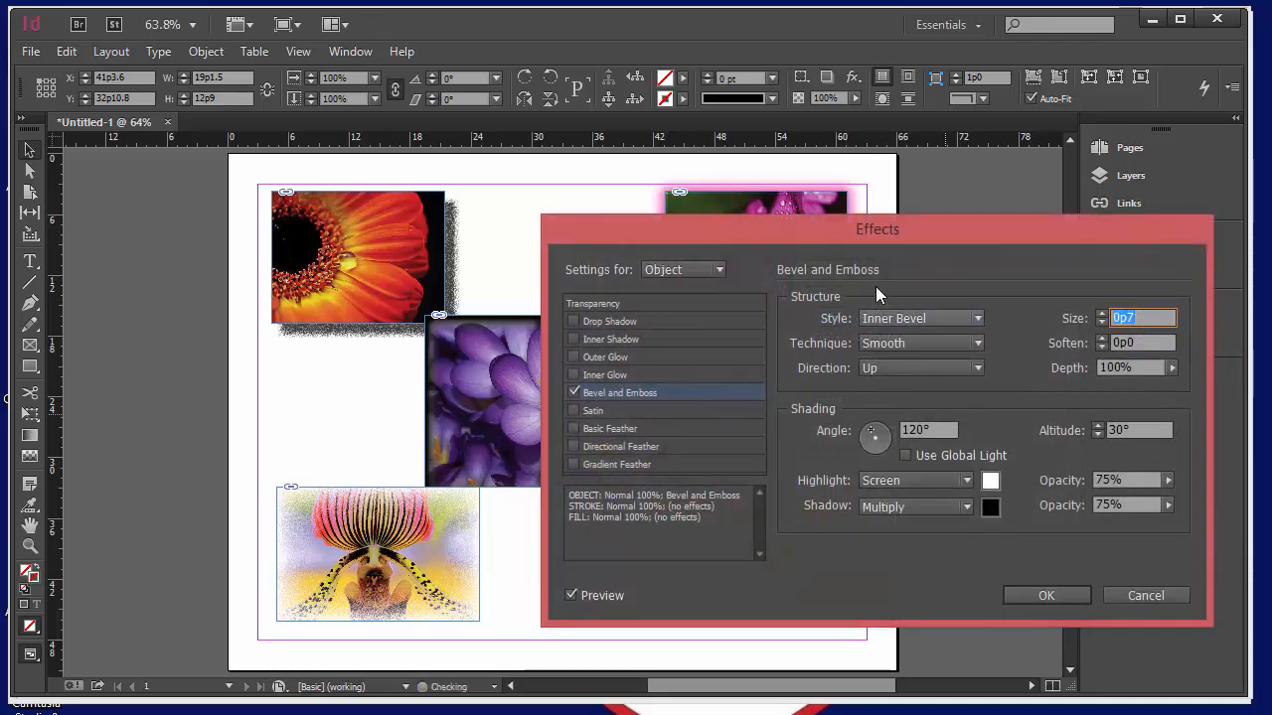
drag(886, 235, 506, 133)
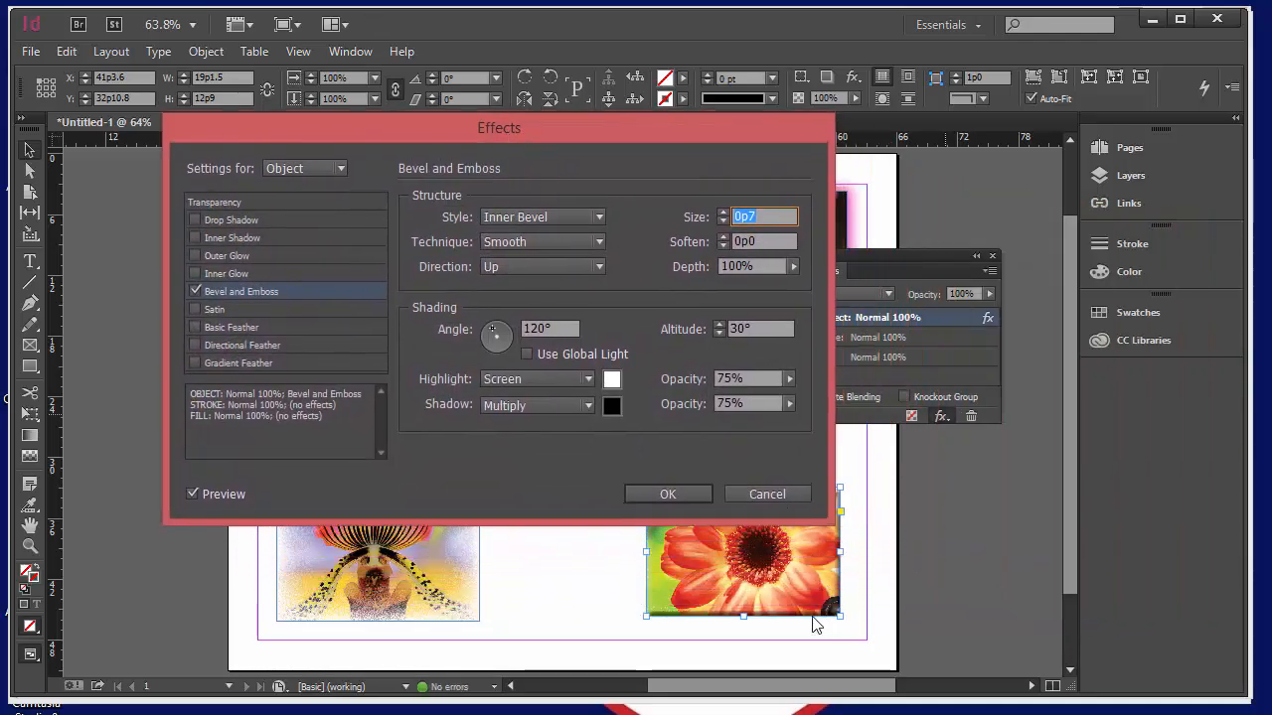
Step: Set the bevel's size to 1p2 and its soften value to 0p6
click(723, 213)
click(722, 212)
click(722, 212)
click(722, 212)
click(723, 213)
click(723, 213)
click(723, 213)
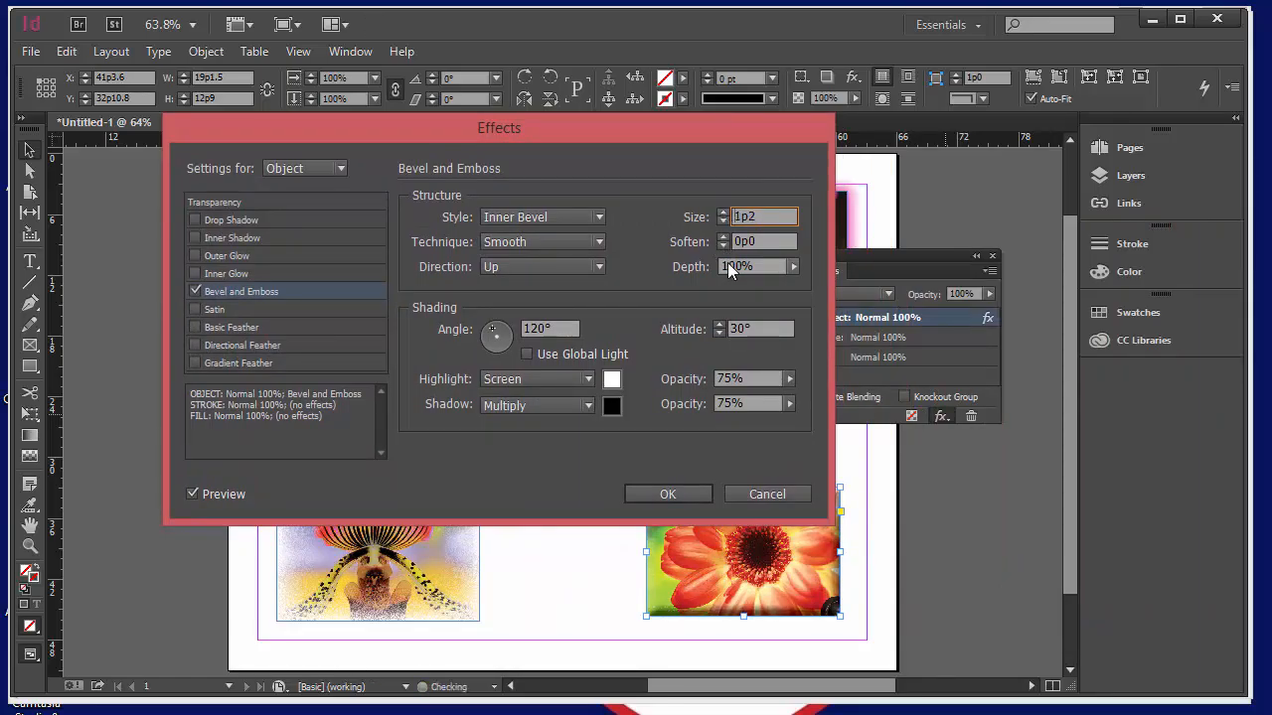
click(723, 237)
click(723, 237)
click(723, 238)
Step: Try the Outer Bevel style on the orange flower photo, and set the style to Emboss
click(542, 217)
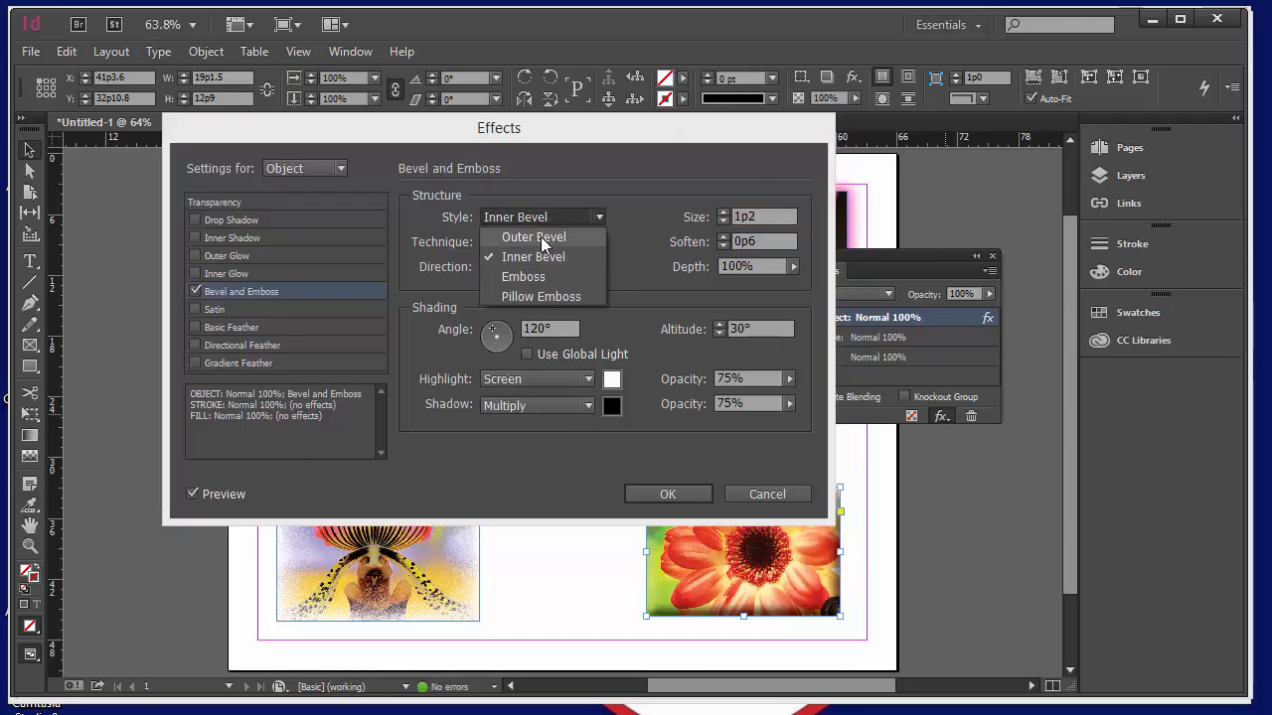
click(541, 236)
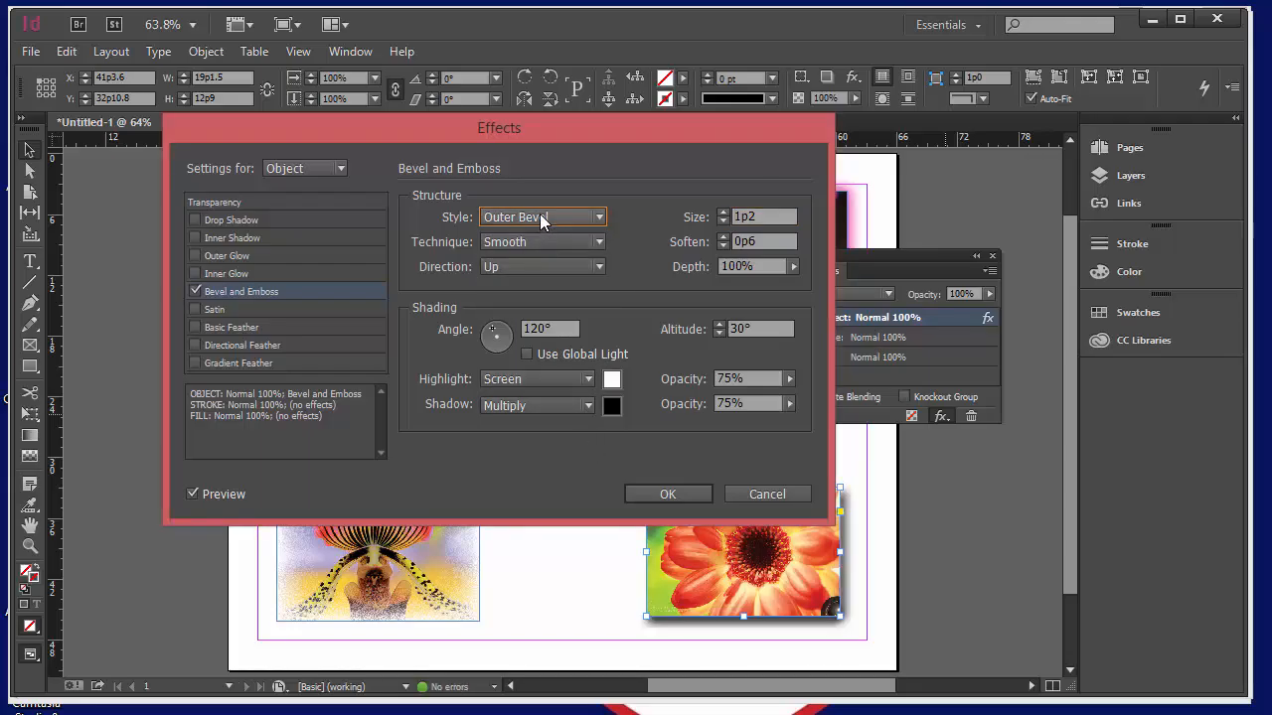
click(540, 215)
click(525, 273)
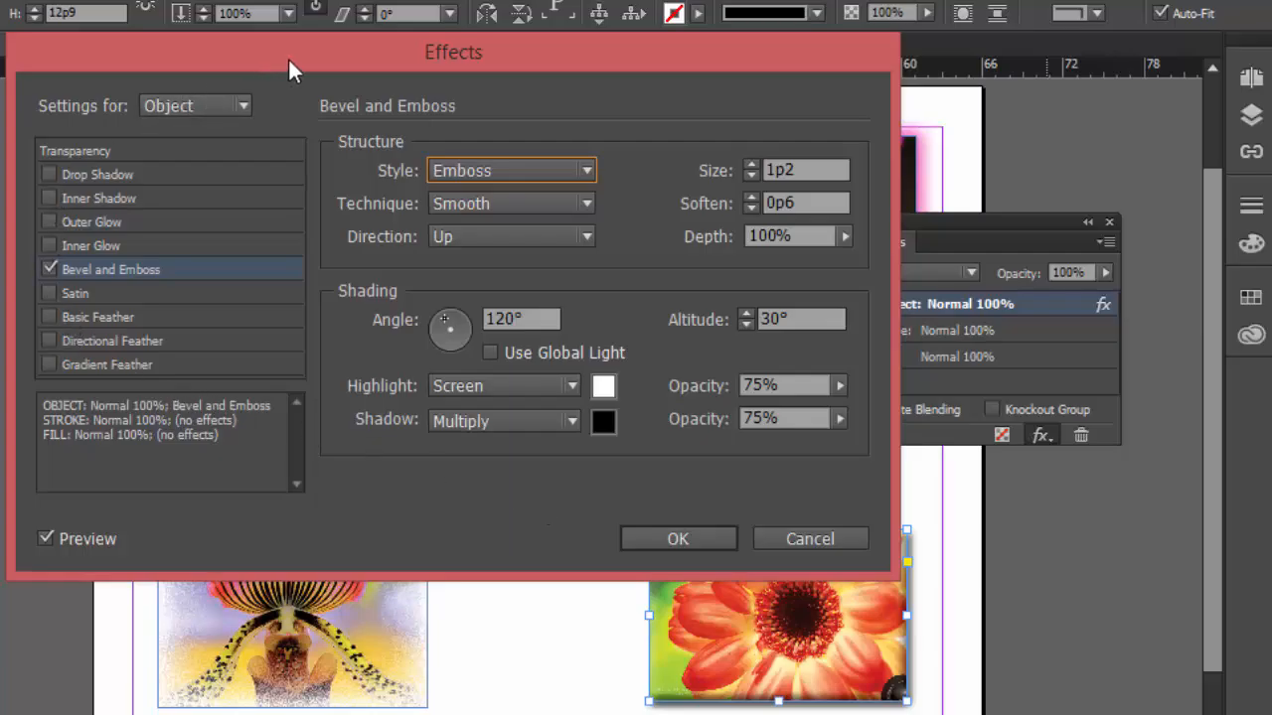
Step: Add an Outer Glow to the same photo, coloured with the cyan swatch C=100 M=0 Y=0 K=0
drag(290, 62, 283, 74)
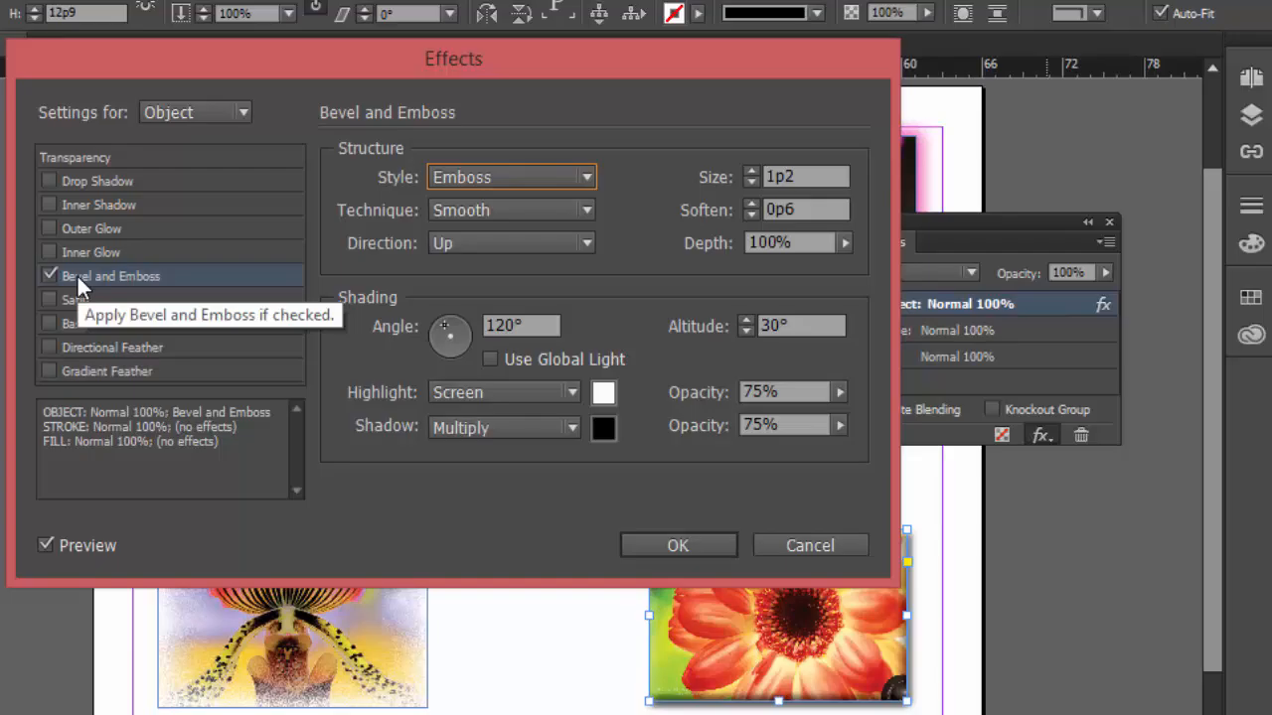
click(78, 230)
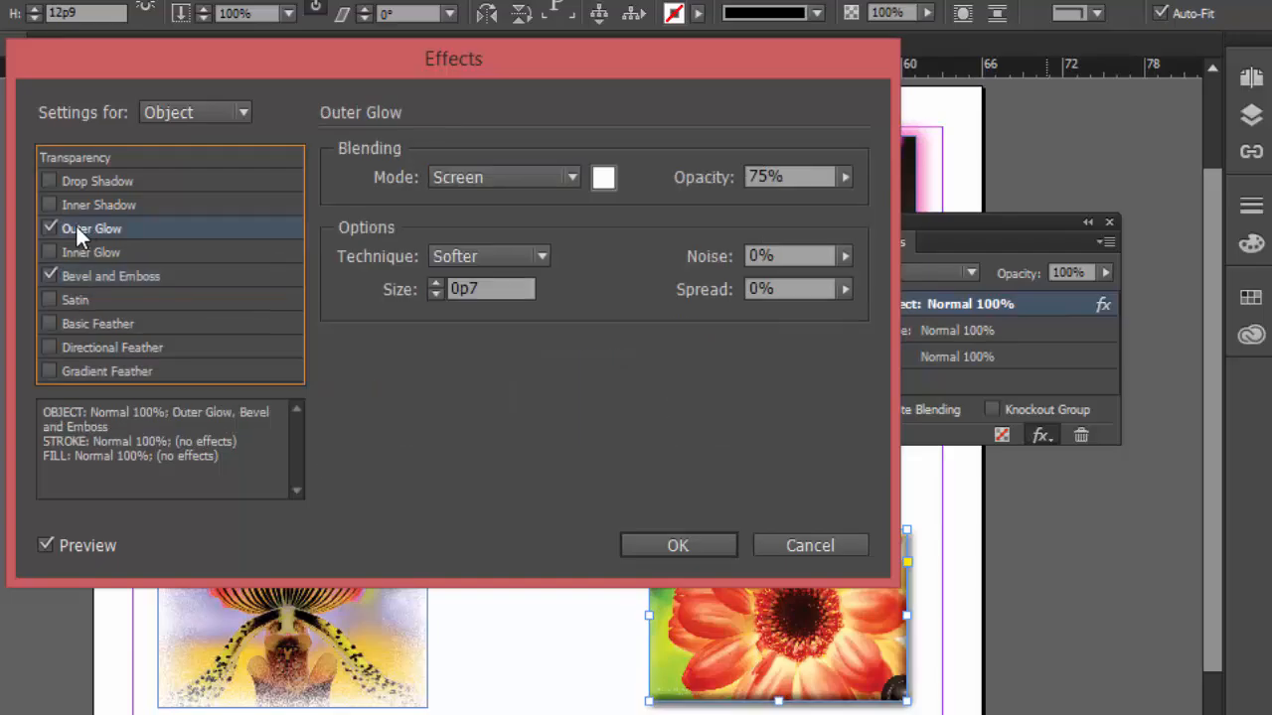
click(603, 177)
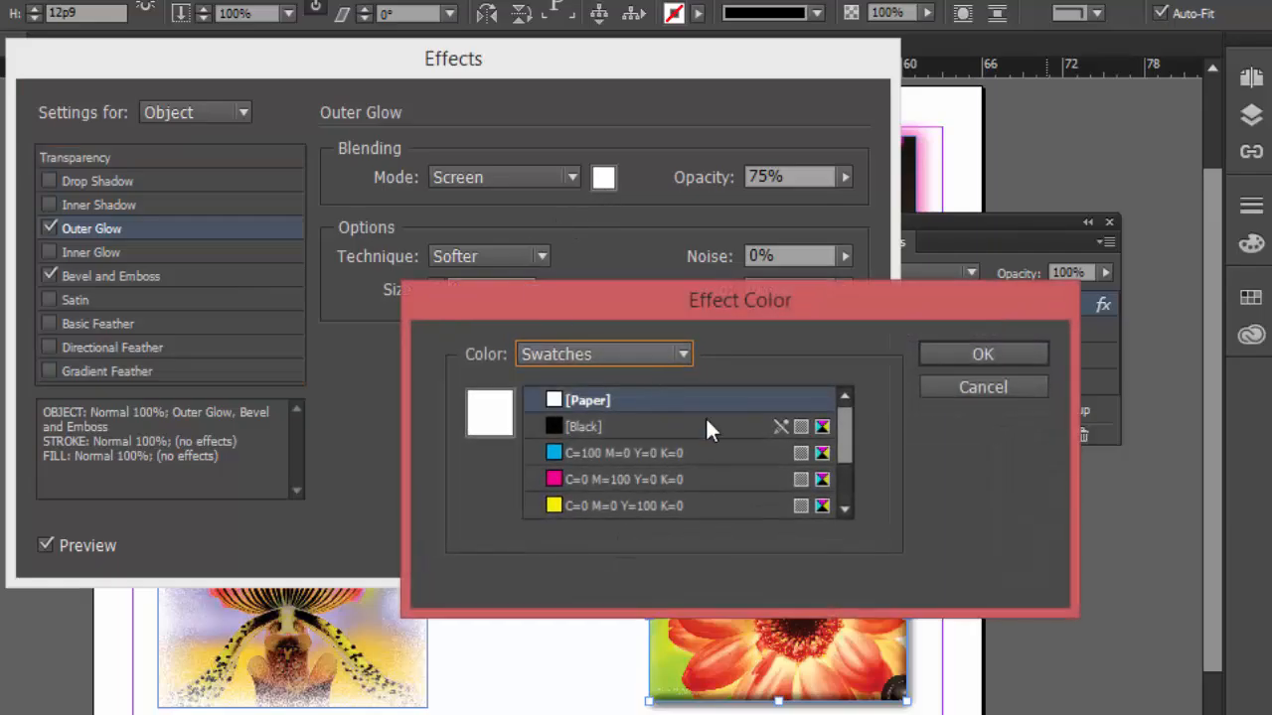
click(554, 452)
click(1004, 347)
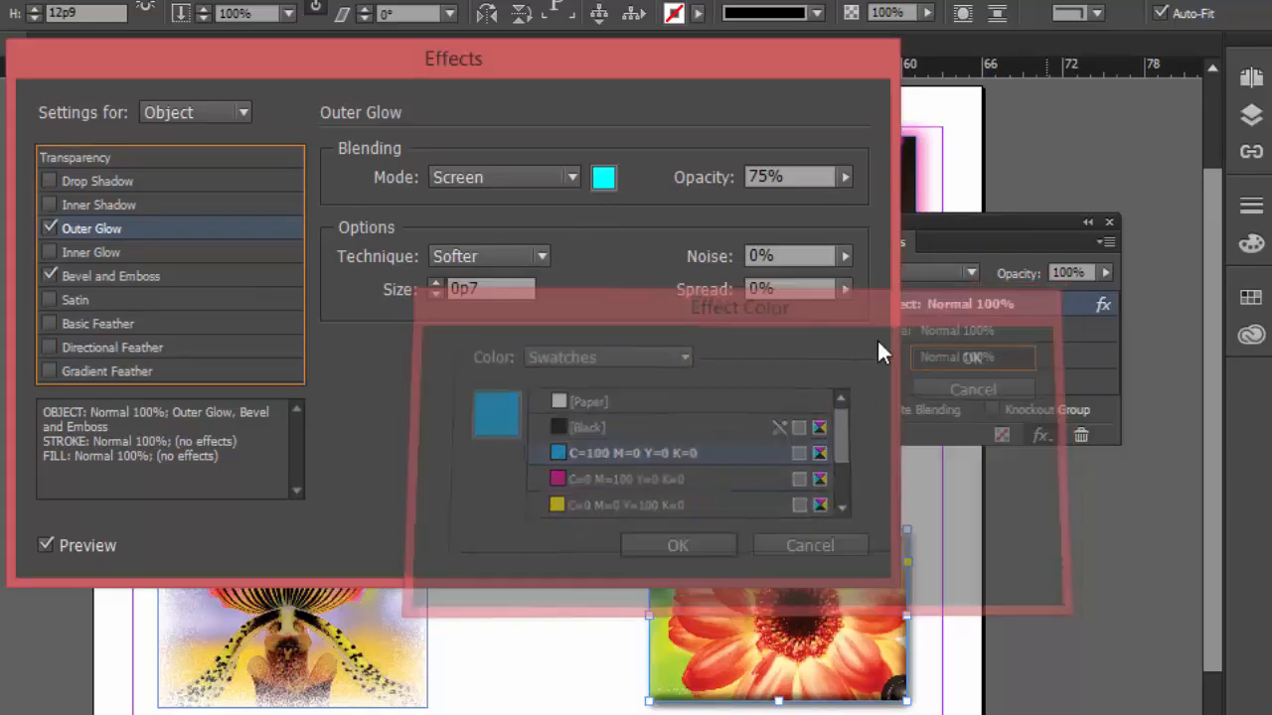
Step: Set the cyan outer glow's opacity to 100% and its size to 1p8
click(843, 177)
drag(816, 206, 850, 205)
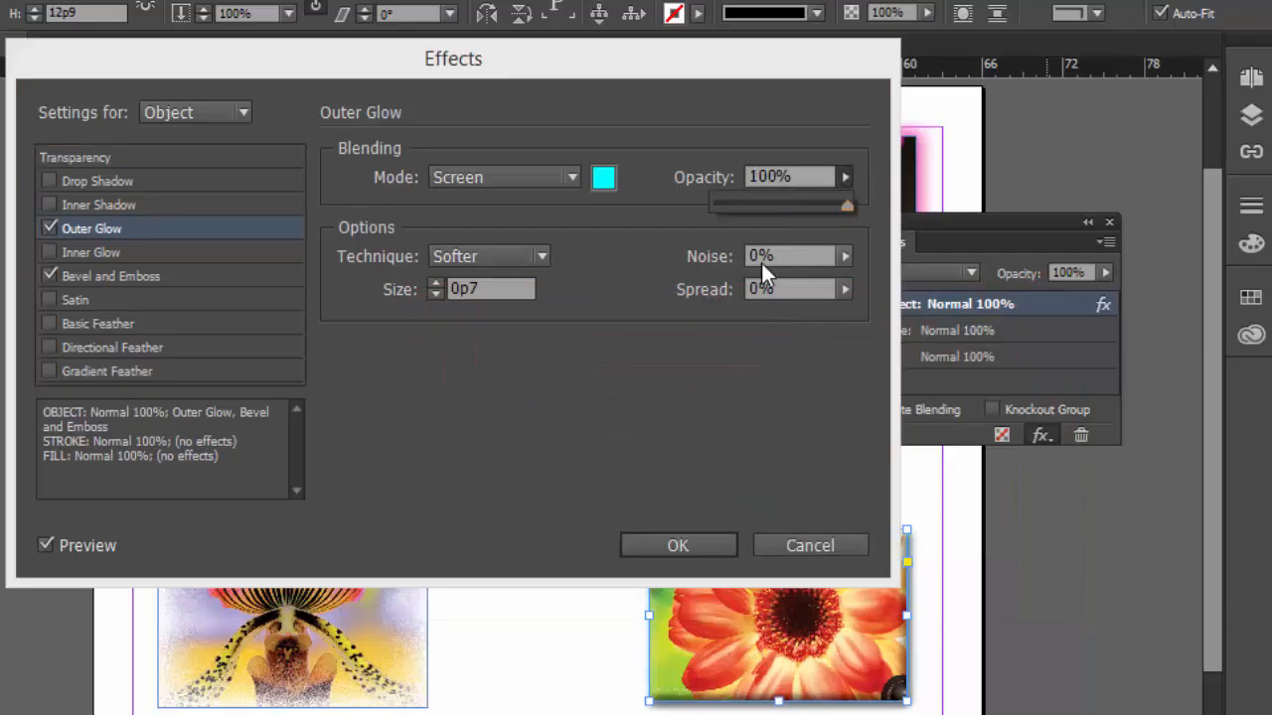
click(437, 283)
click(436, 283)
click(436, 283)
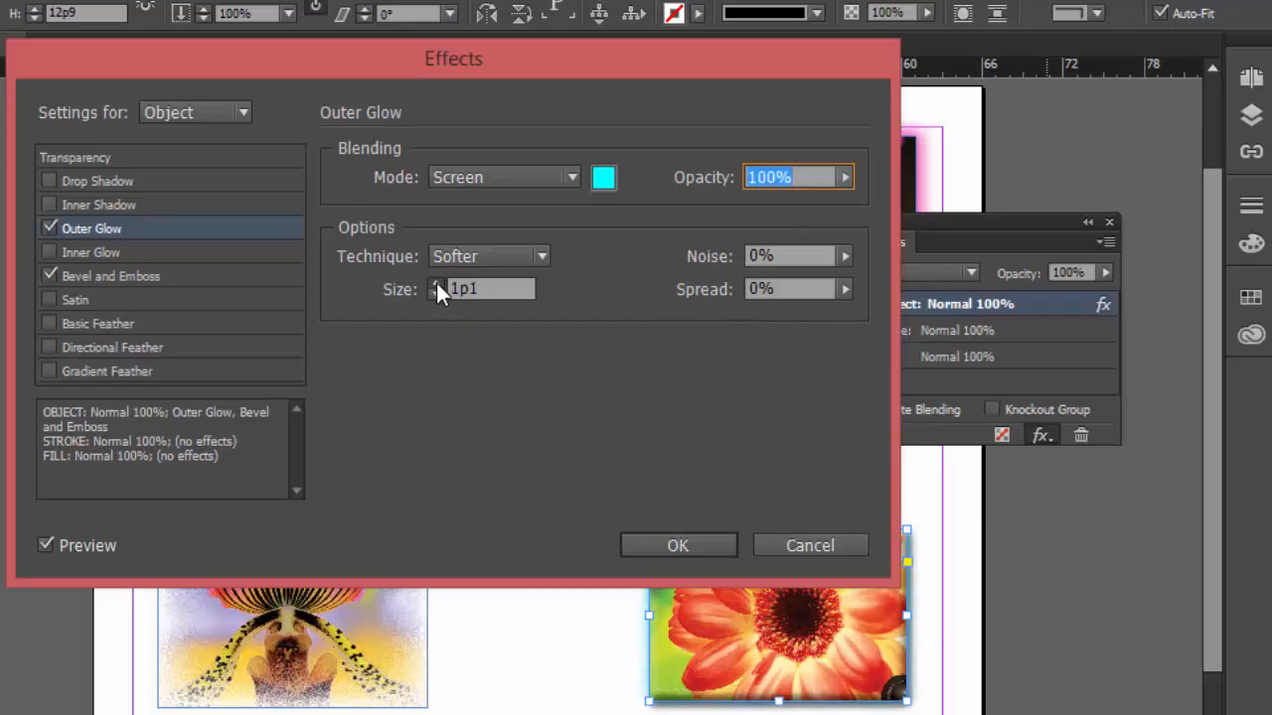
click(437, 283)
click(437, 283)
click(436, 284)
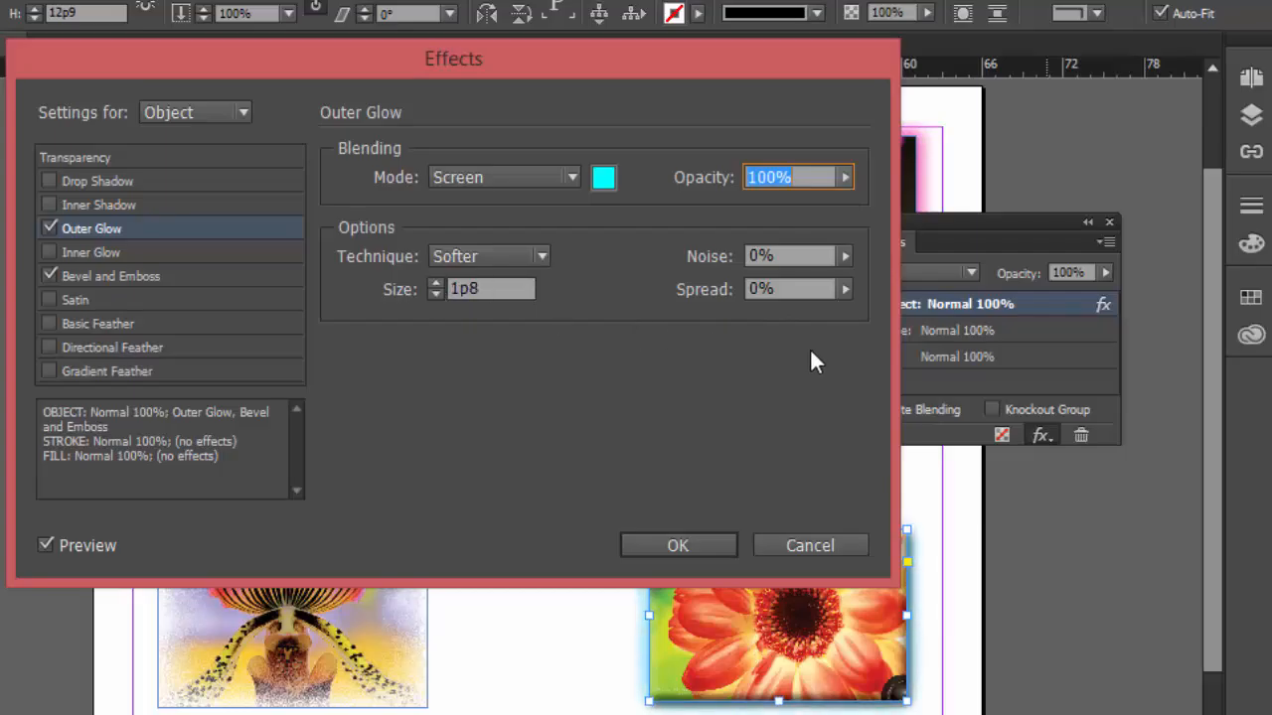
Step: Set the outer glow's spread to 41% and apply the combined effects to the orange flower photo
click(845, 288)
drag(723, 318, 772, 319)
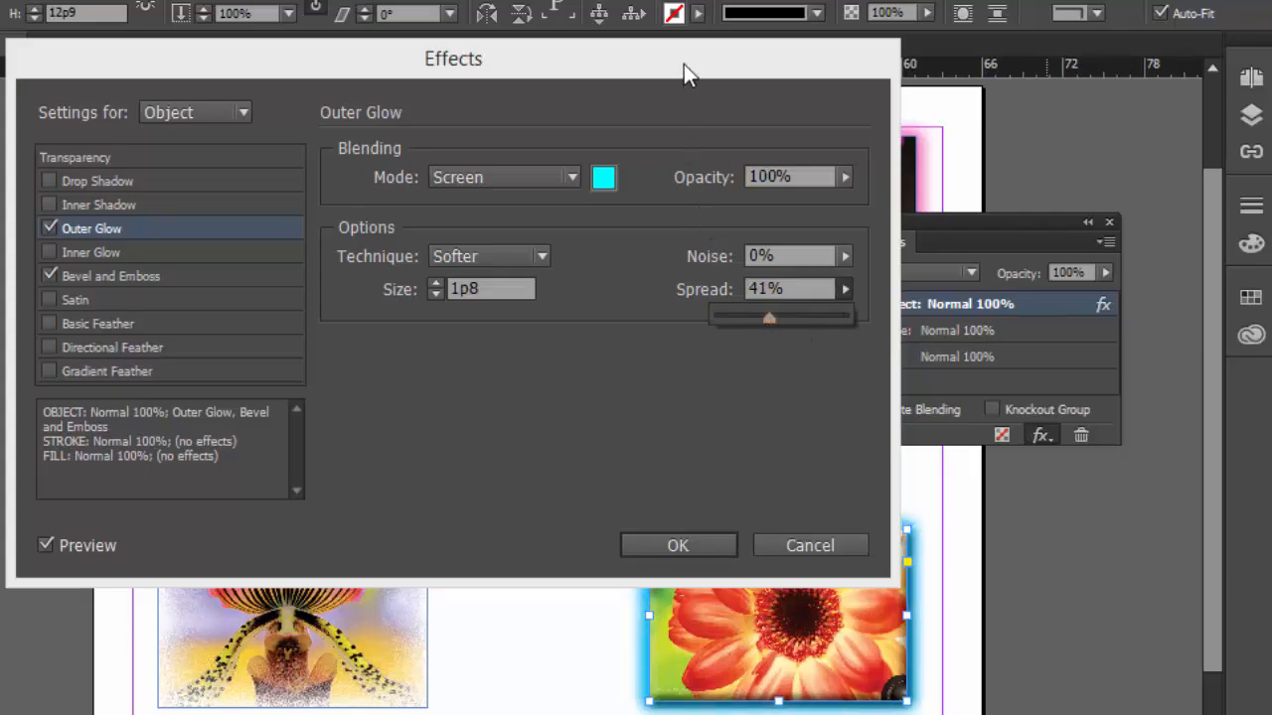
drag(683, 64, 676, 56)
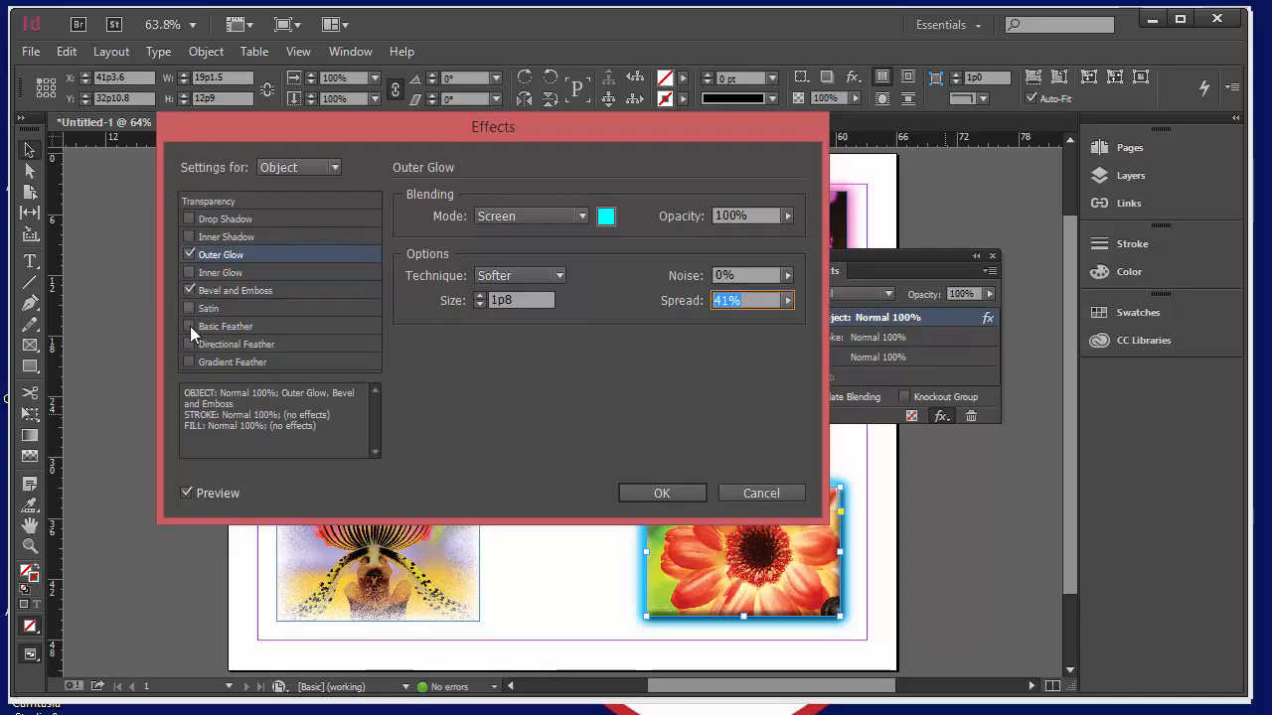
click(656, 494)
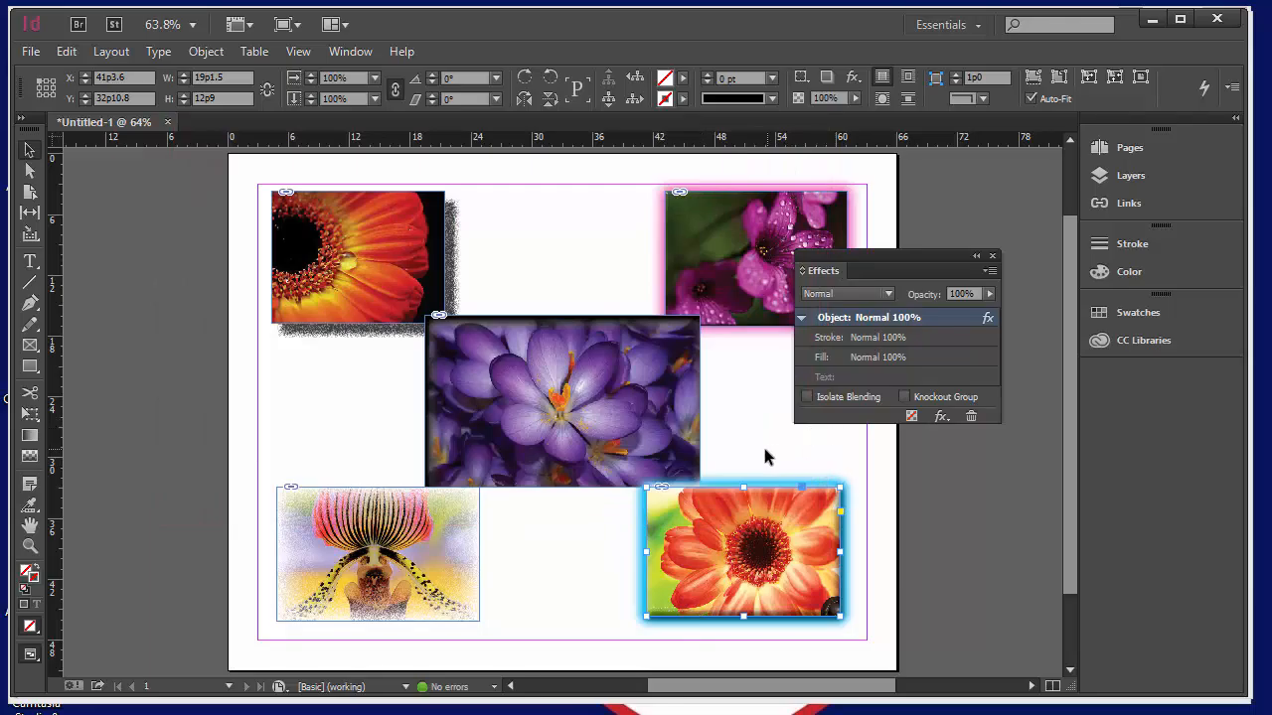
Step: Deselect the orange flower photo and save the document as "photo effects" in InDesign CC 2015 document format on the H: drive
click(762, 443)
drag(868, 254, 901, 226)
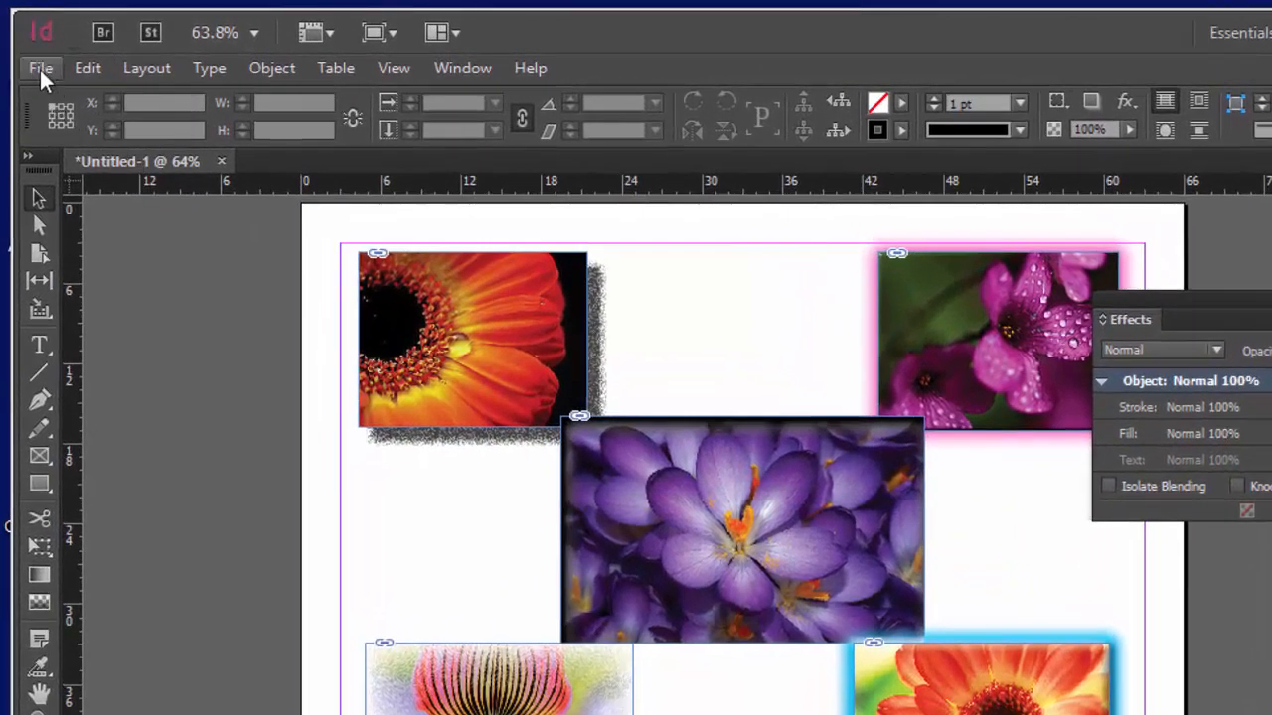
click(40, 70)
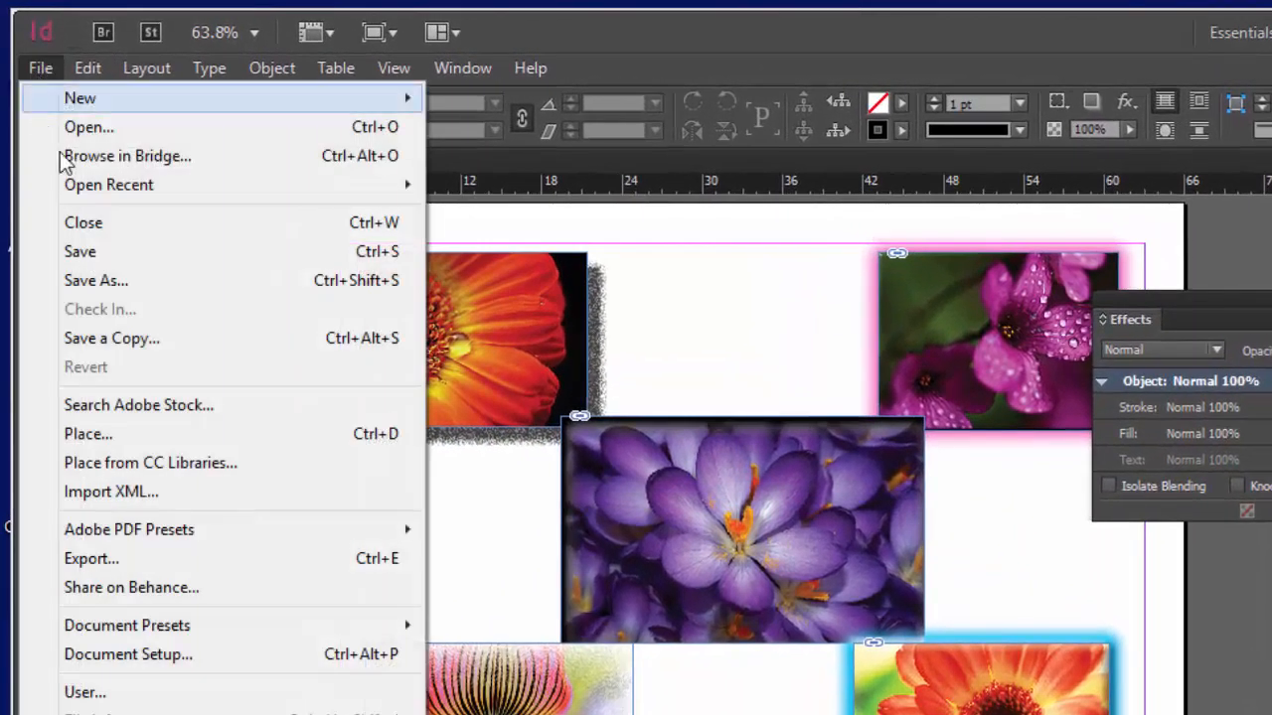
click(135, 286)
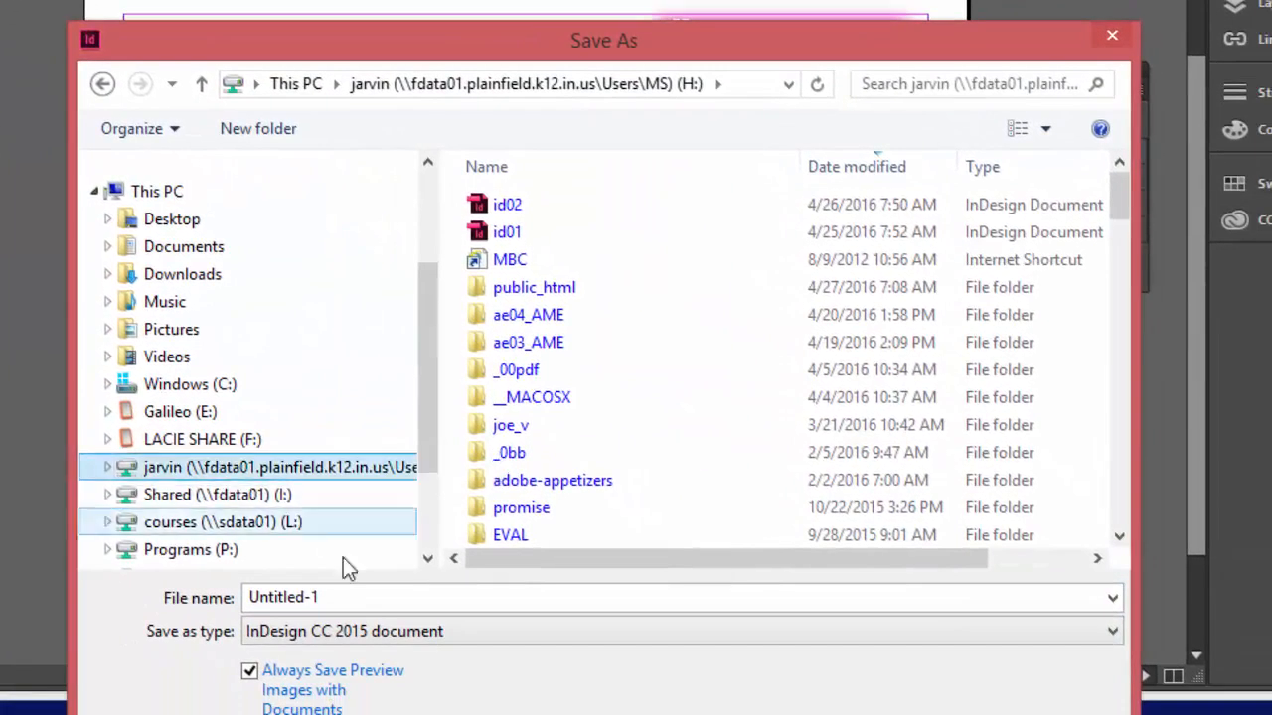
text(id)
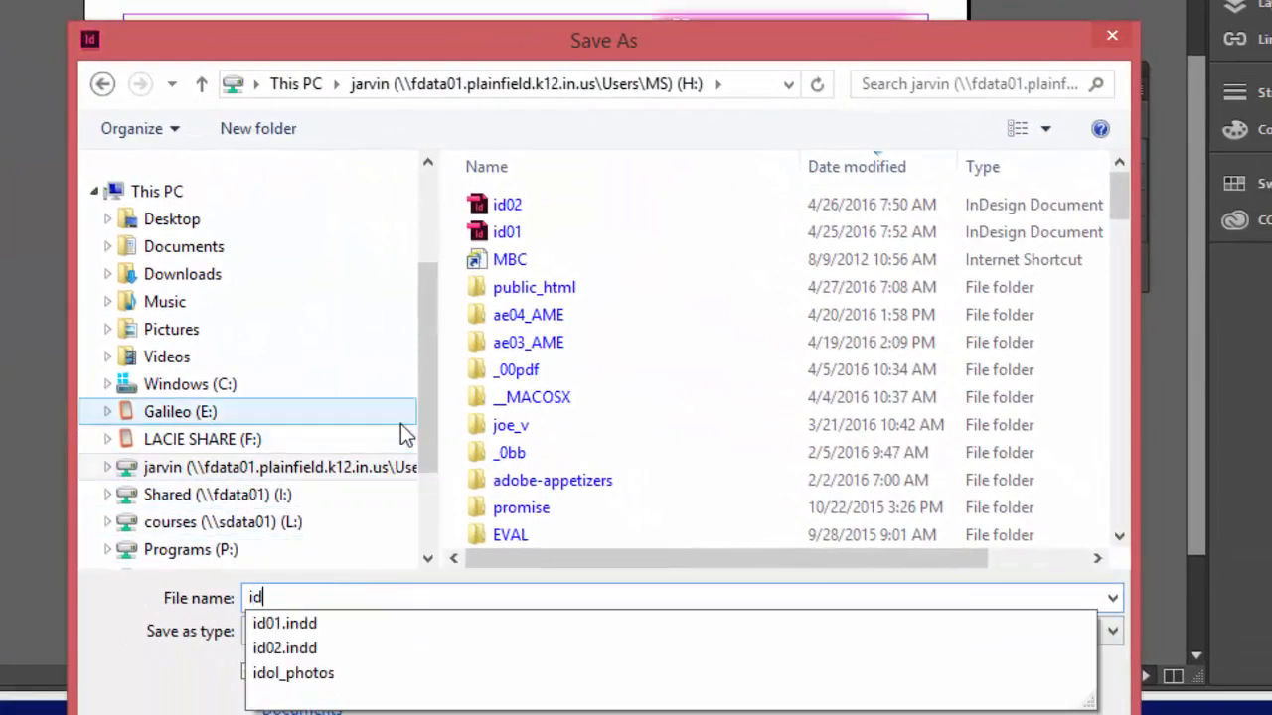
text(04)
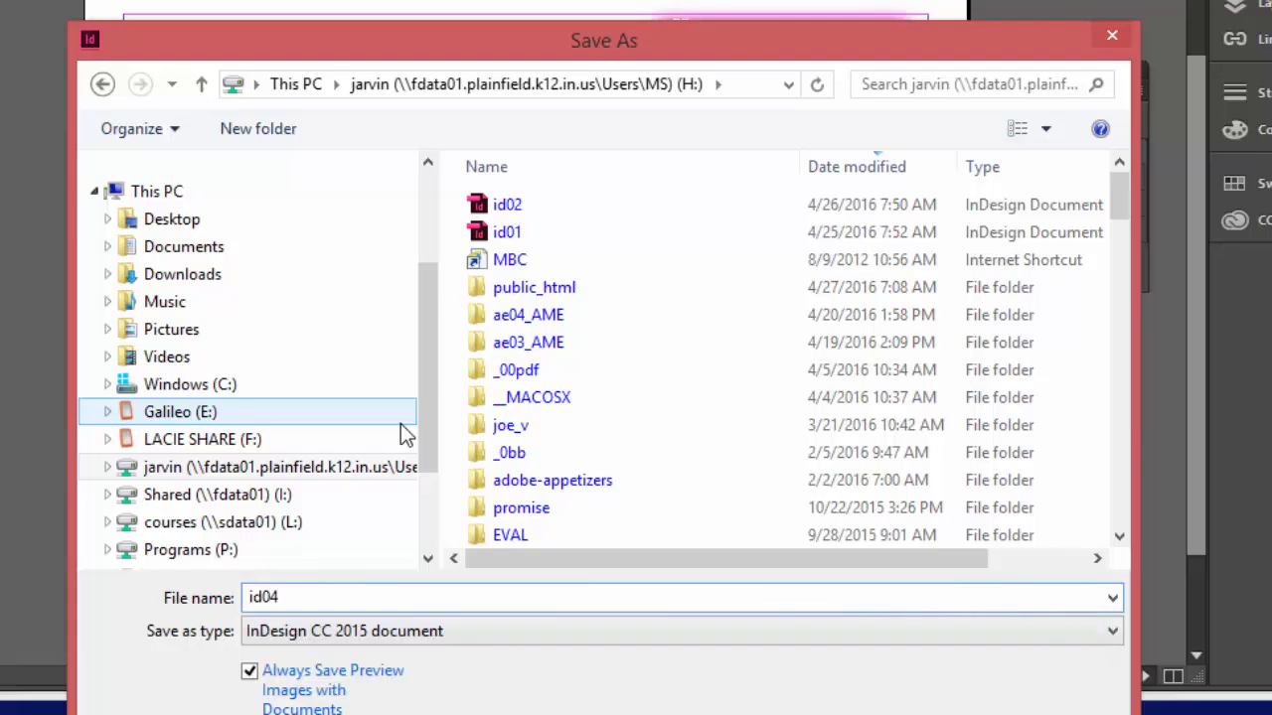
key(BackSpace)
text(photo effects)
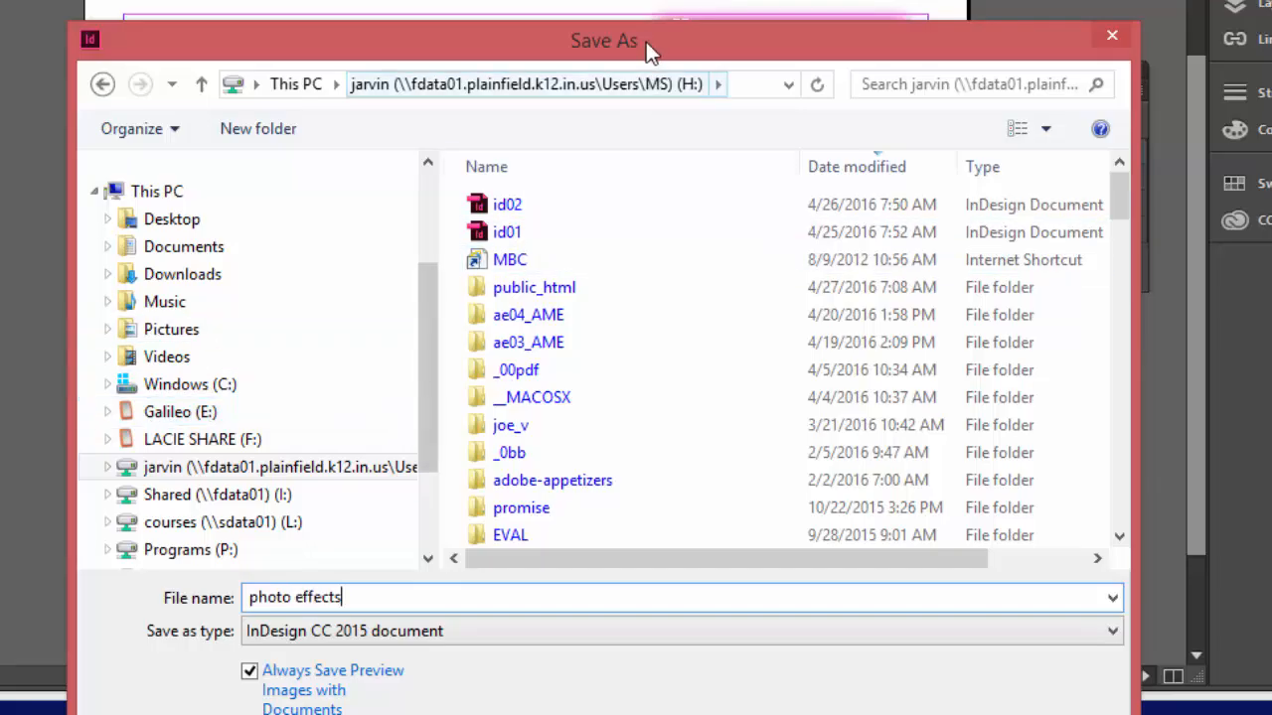
drag(645, 41, 573, 0)
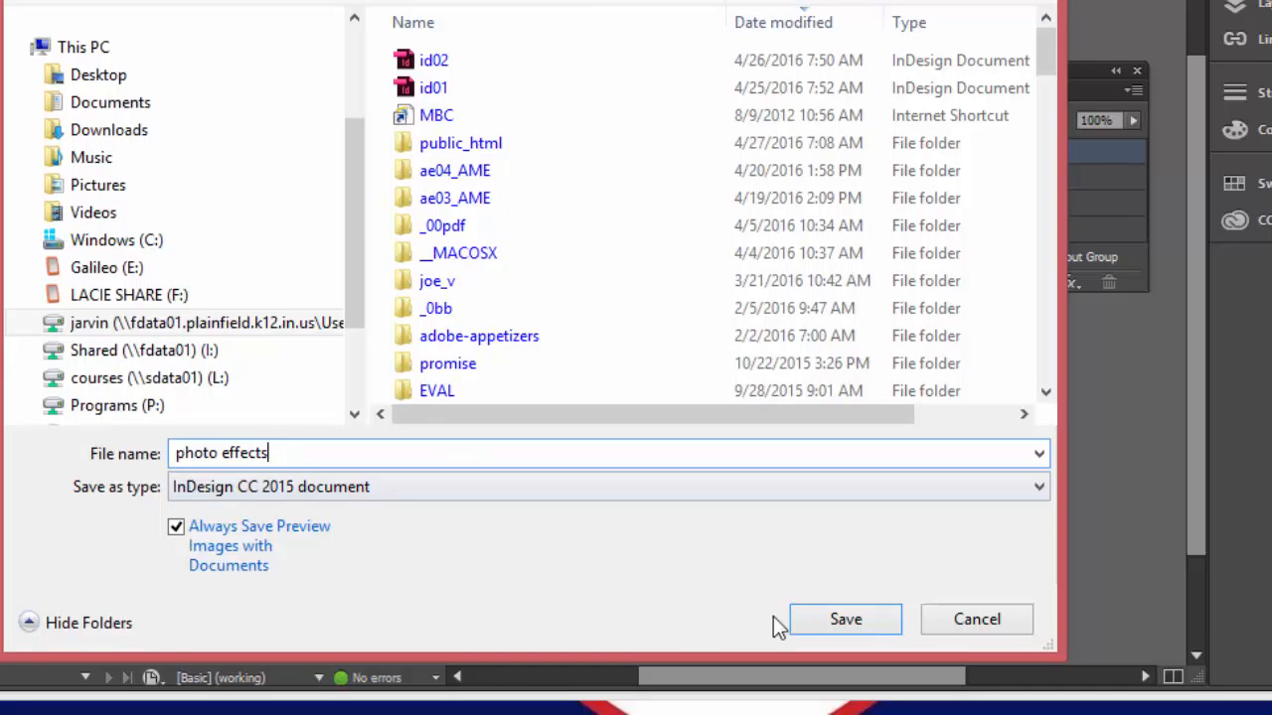
click(859, 625)
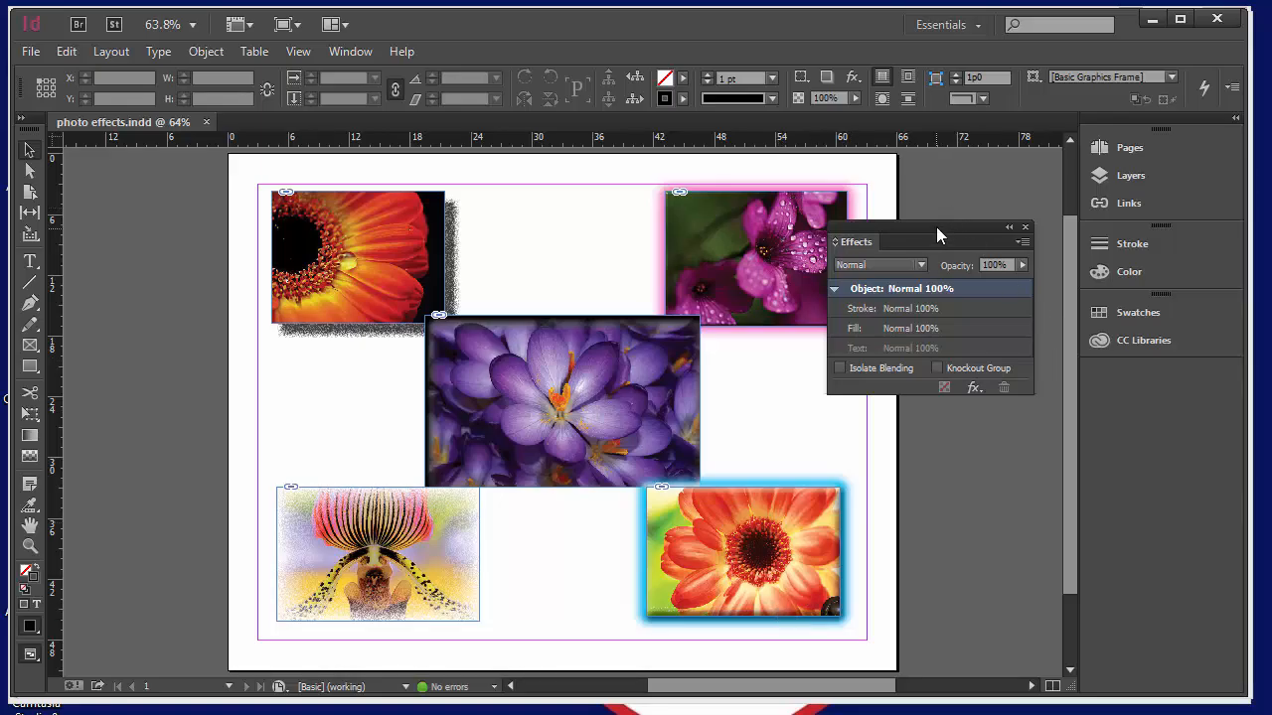
drag(936, 226, 739, 256)
click(337, 54)
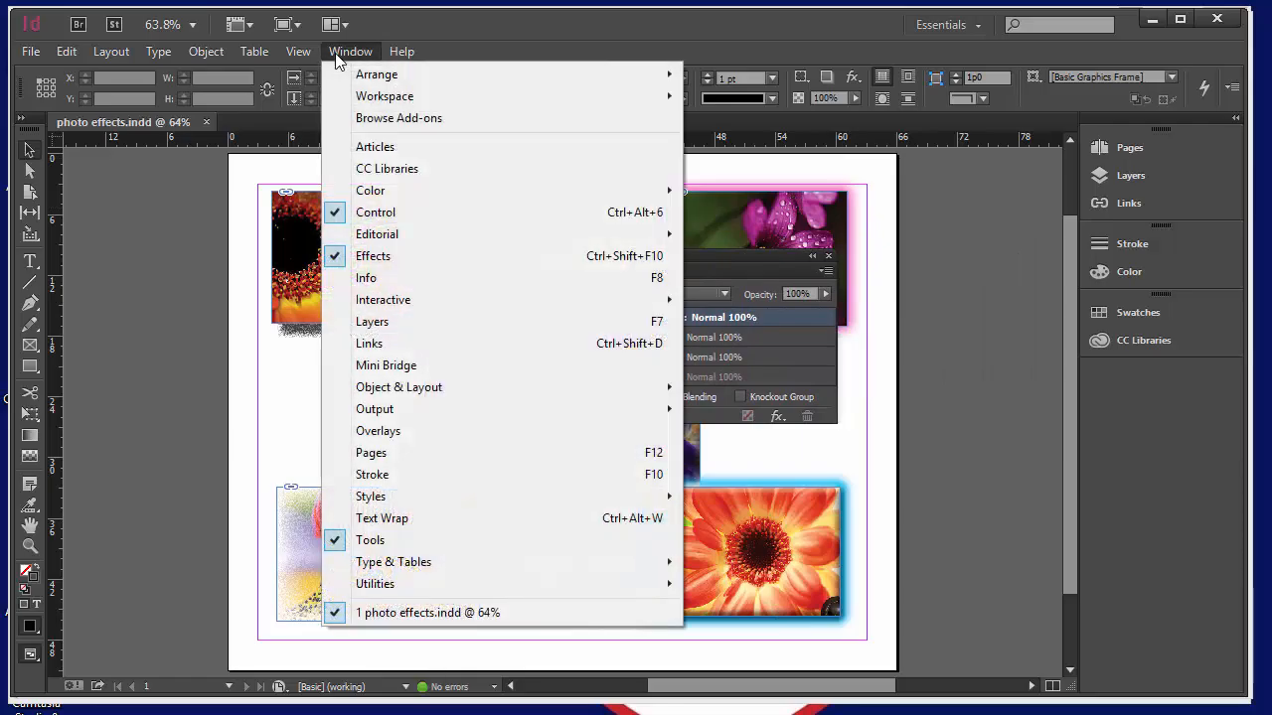
click(336, 55)
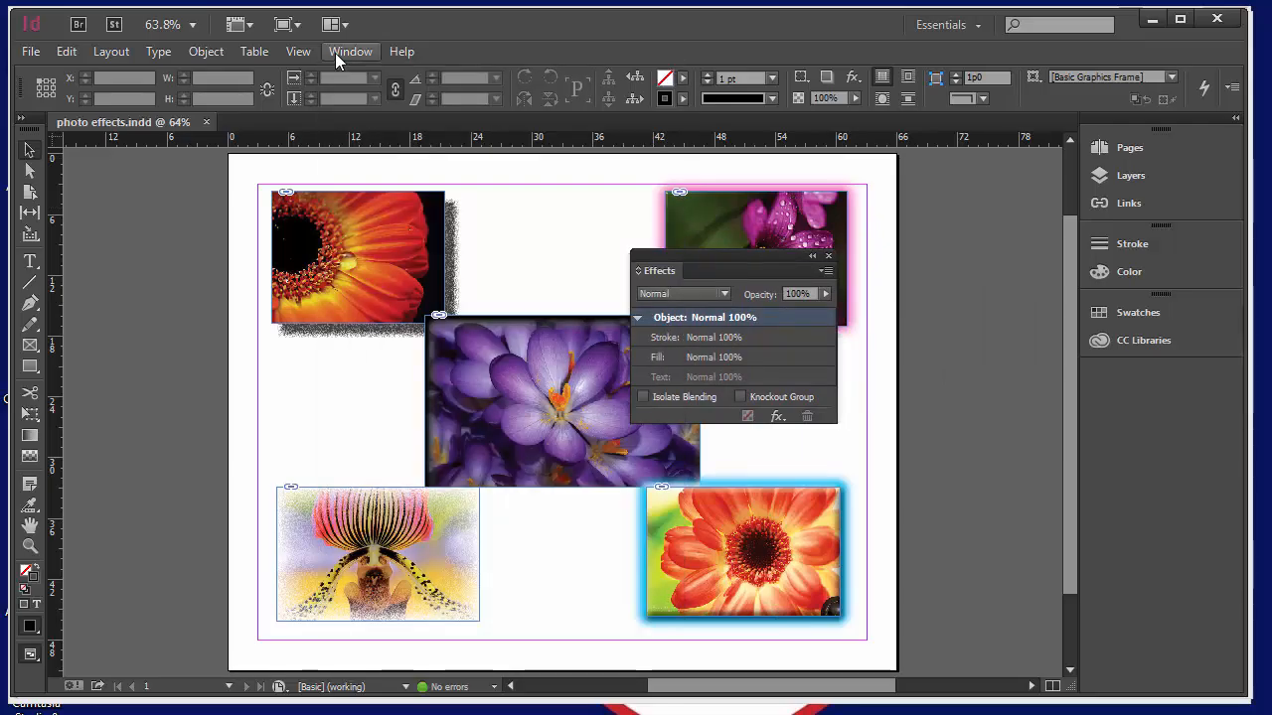